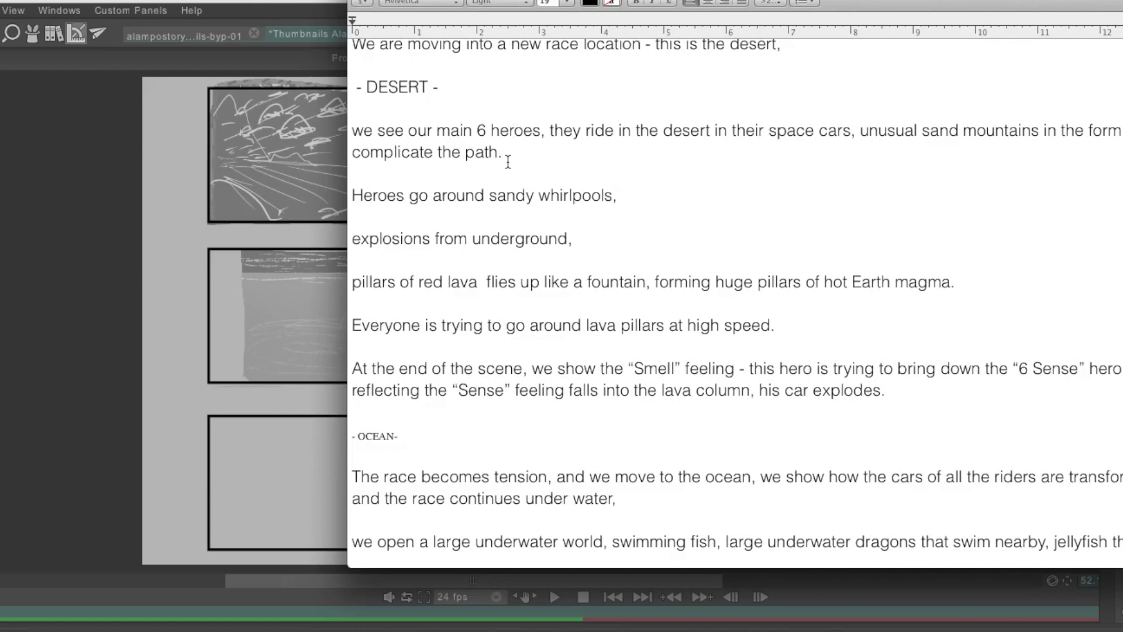
# - Read the DESERT scene in the script and compare it with the storyboard thumbnails already sketched
pyautogui.click(507, 196)
pyautogui.moveTo(363, 198); pyautogui.dragTo(571, 197)
pyautogui.moveTo(640, 195); pyautogui.dragTo(358, 202)
pyautogui.moveTo(576, 249); pyautogui.dragTo(366, 240)
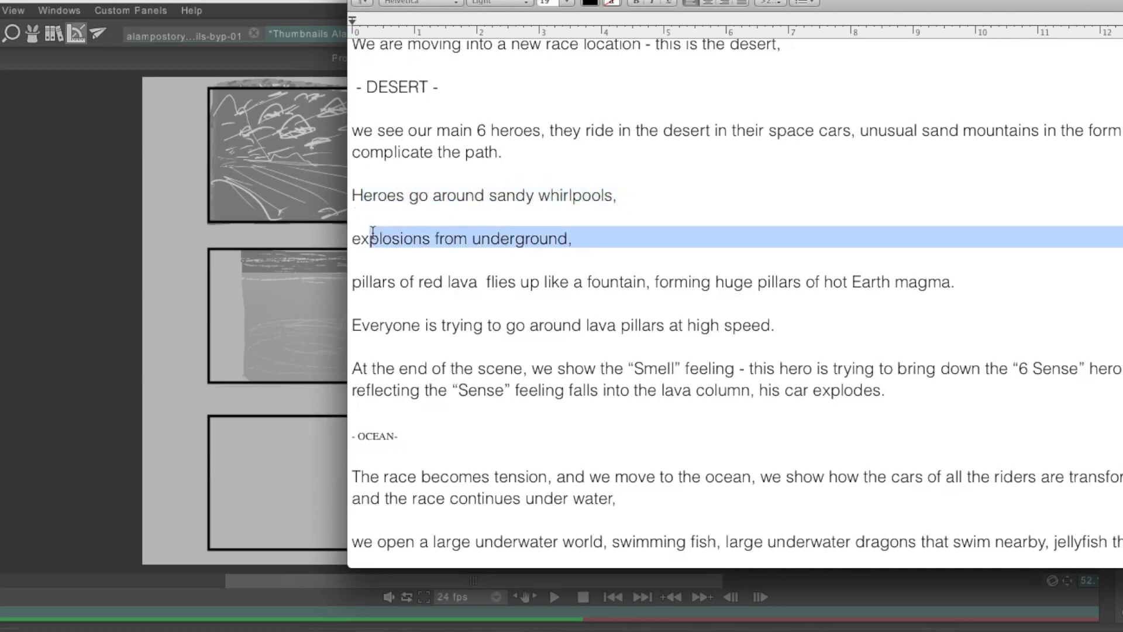
pyautogui.tripleClick(678, 177)
pyautogui.click(809, 349)
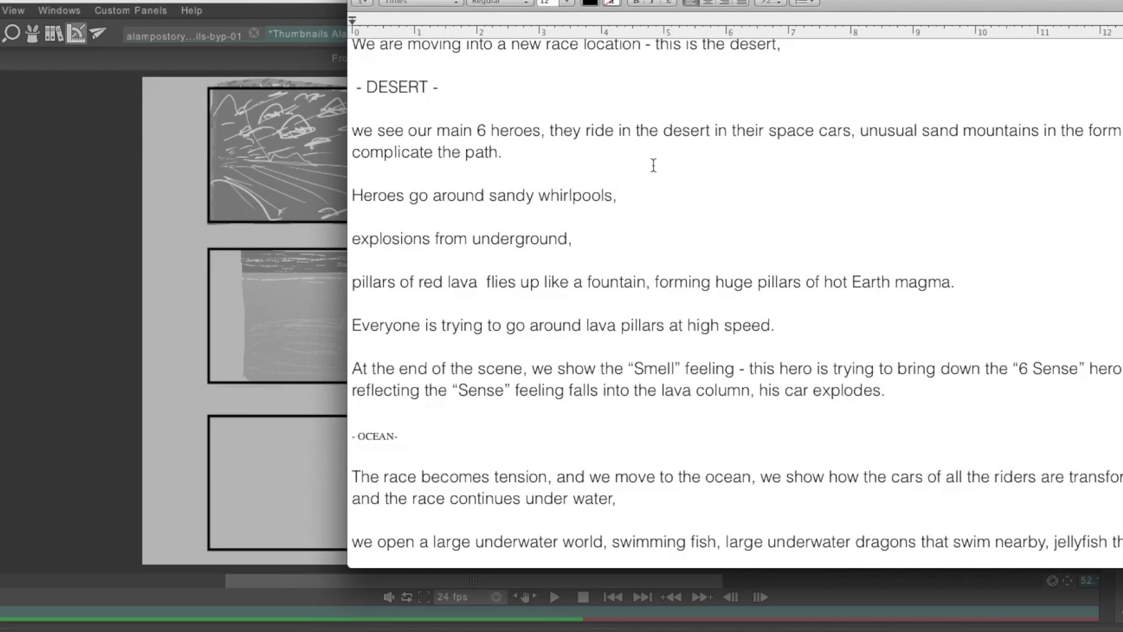
pyautogui.click(44, 414)
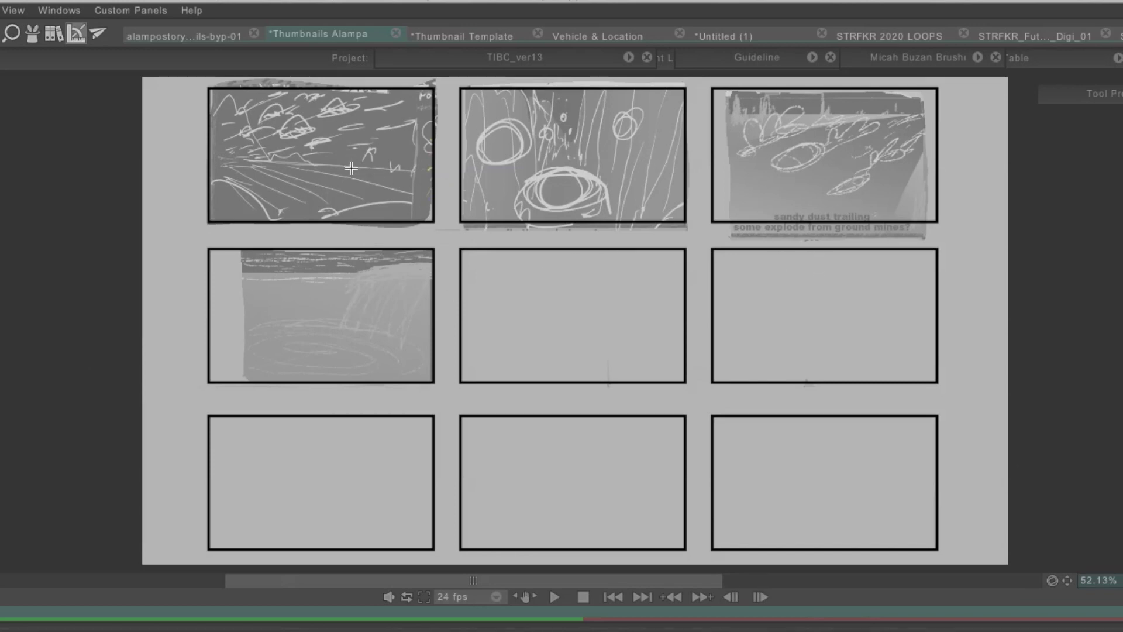
pyautogui.press('super+Tab')
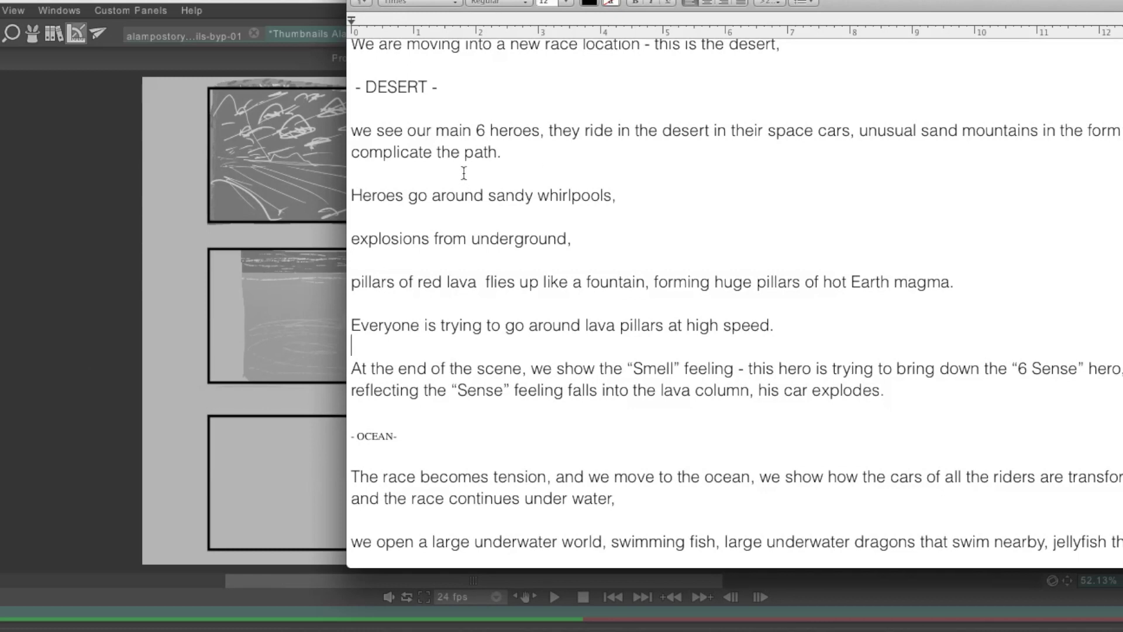
pyautogui.click(33, 313)
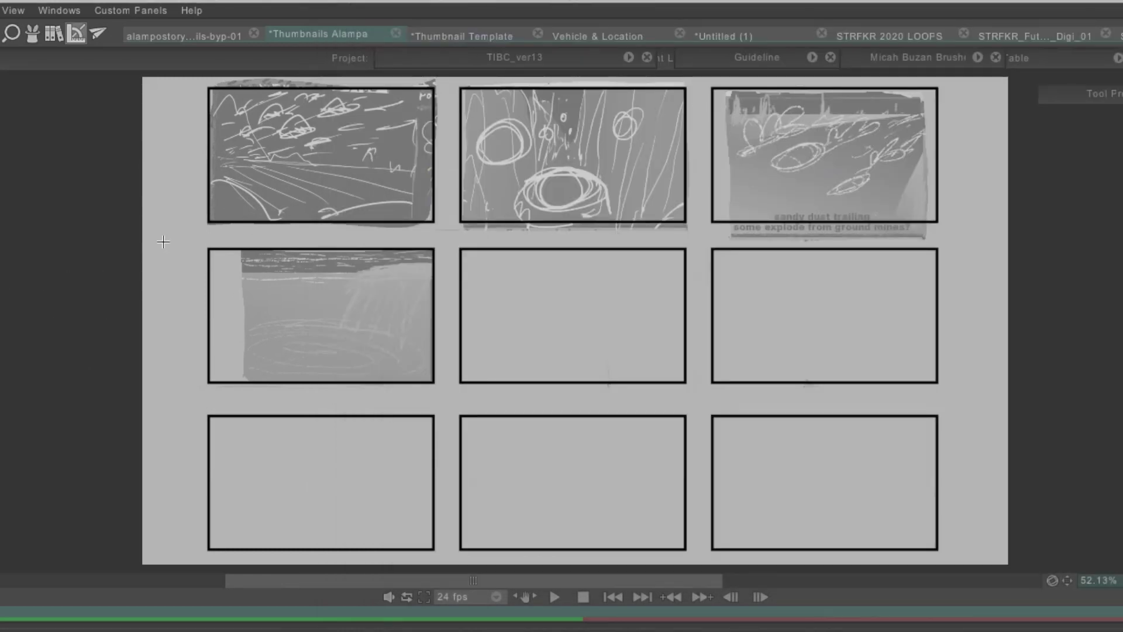
# - Outline the six flying space cars with dark ovals over the rough in the first thumbnail
pyautogui.moveTo(297, 137); pyautogui.dragTo(308, 125)
pyautogui.press('Tab')
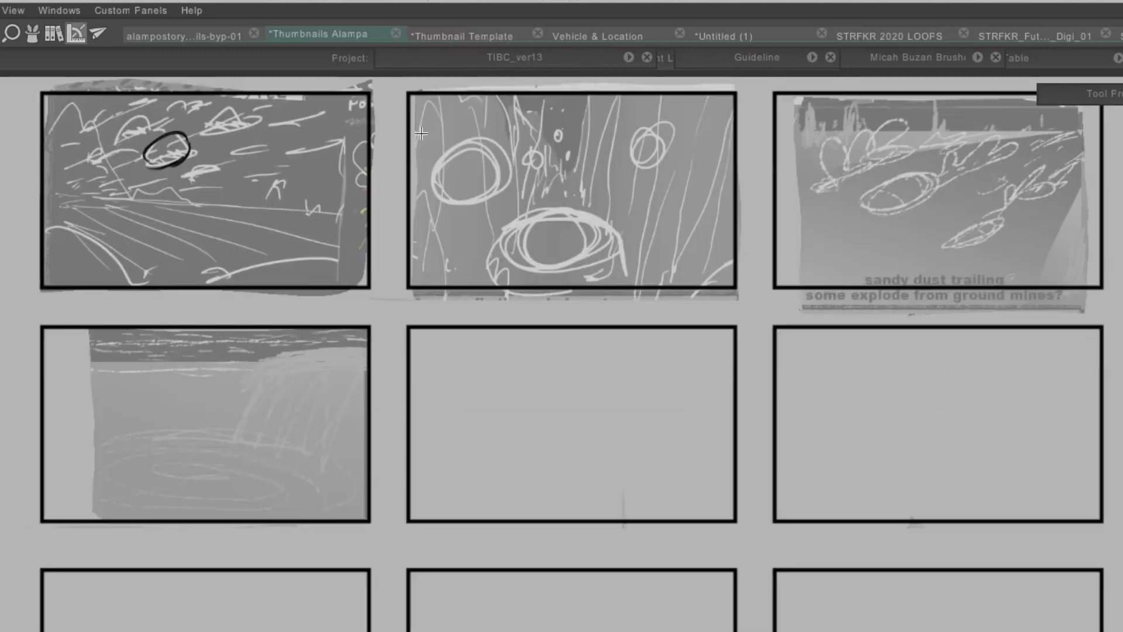
pyautogui.moveTo(226, 129)
pyautogui.mouseDown()
pyautogui.moveTo(244, 107)
pyautogui.moveTo(208, 128)
pyautogui.moveTo(255, 116)
pyautogui.moveTo(231, 125)
pyautogui.mouseUp()
pyautogui.moveTo(114, 143)
pyautogui.mouseDown()
pyautogui.moveTo(132, 118)
pyautogui.moveTo(142, 133)
pyautogui.moveTo(155, 126)
pyautogui.moveTo(116, 135)
pyautogui.mouseUp()
pyautogui.moveTo(177, 111); pyautogui.dragTo(197, 105)
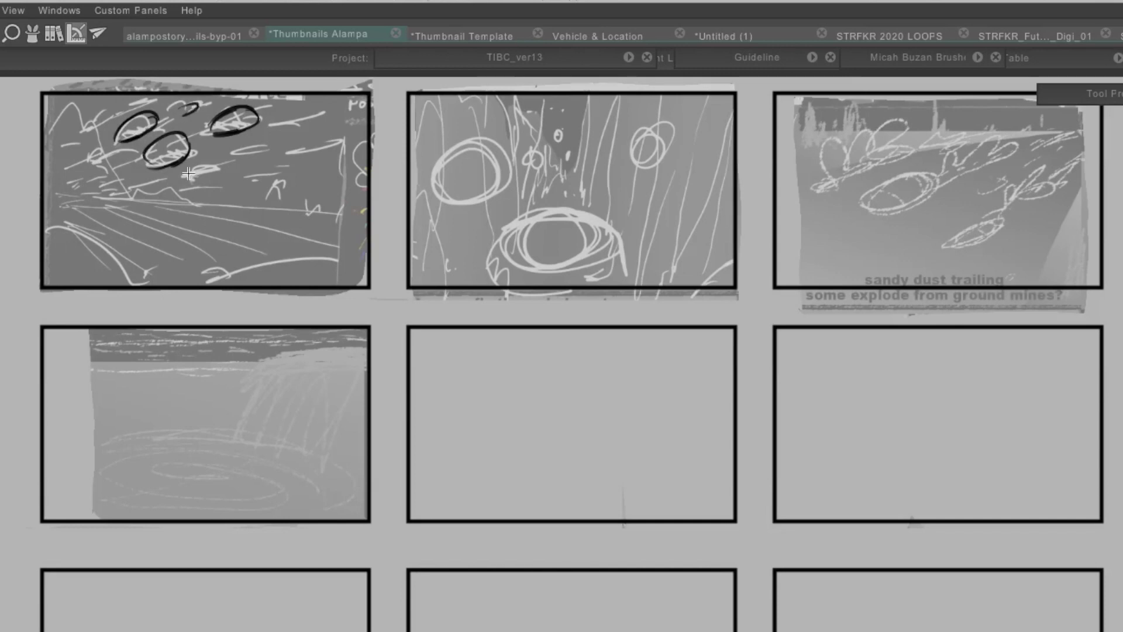
pyautogui.moveTo(192, 177)
pyautogui.mouseDown()
pyautogui.moveTo(229, 172)
pyautogui.moveTo(184, 175)
pyautogui.mouseUp()
pyautogui.moveTo(240, 151); pyautogui.dragTo(263, 140)
# - Draw the mountain ridge, the horizon and the converging ground lines in the first thumbnail
pyautogui.moveTo(49, 126)
pyautogui.mouseDown()
pyautogui.moveTo(90, 119)
pyautogui.moveTo(127, 191)
pyautogui.mouseUp()
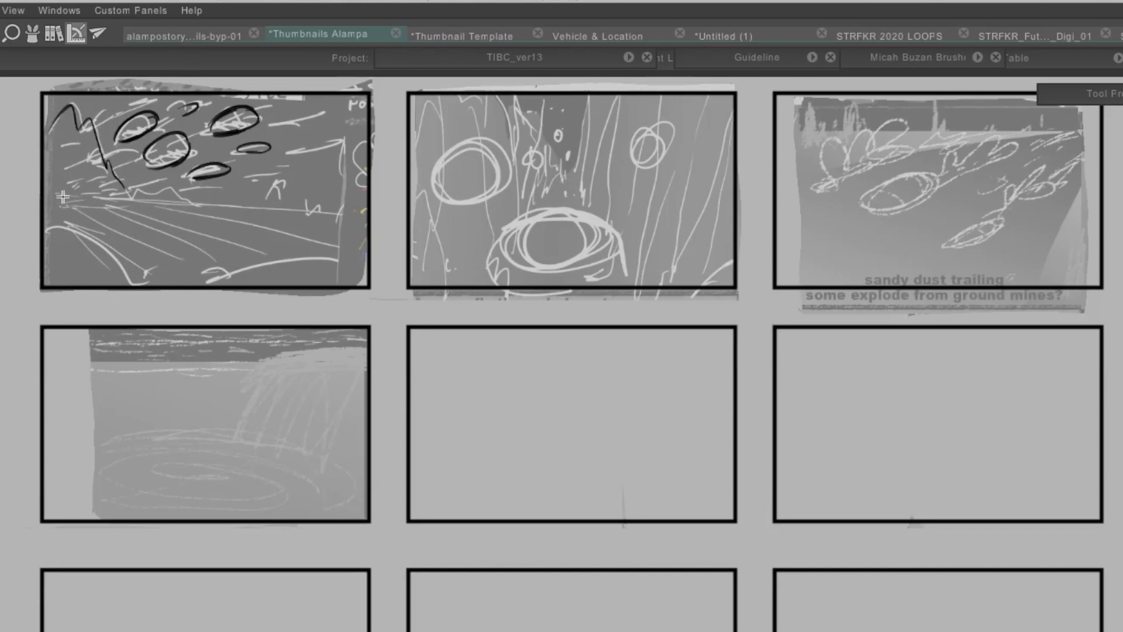
pyautogui.moveTo(50, 196); pyautogui.dragTo(295, 213)
pyautogui.moveTo(58, 200); pyautogui.dragTo(155, 249)
pyautogui.moveTo(68, 203); pyautogui.dragTo(156, 251)
pyautogui.moveTo(135, 210); pyautogui.dragTo(258, 253)
pyautogui.moveTo(191, 209); pyautogui.dragTo(316, 232)
pyautogui.moveTo(53, 226)
pyautogui.mouseDown()
pyautogui.moveTo(115, 255)
pyautogui.moveTo(103, 268)
pyautogui.mouseUp()
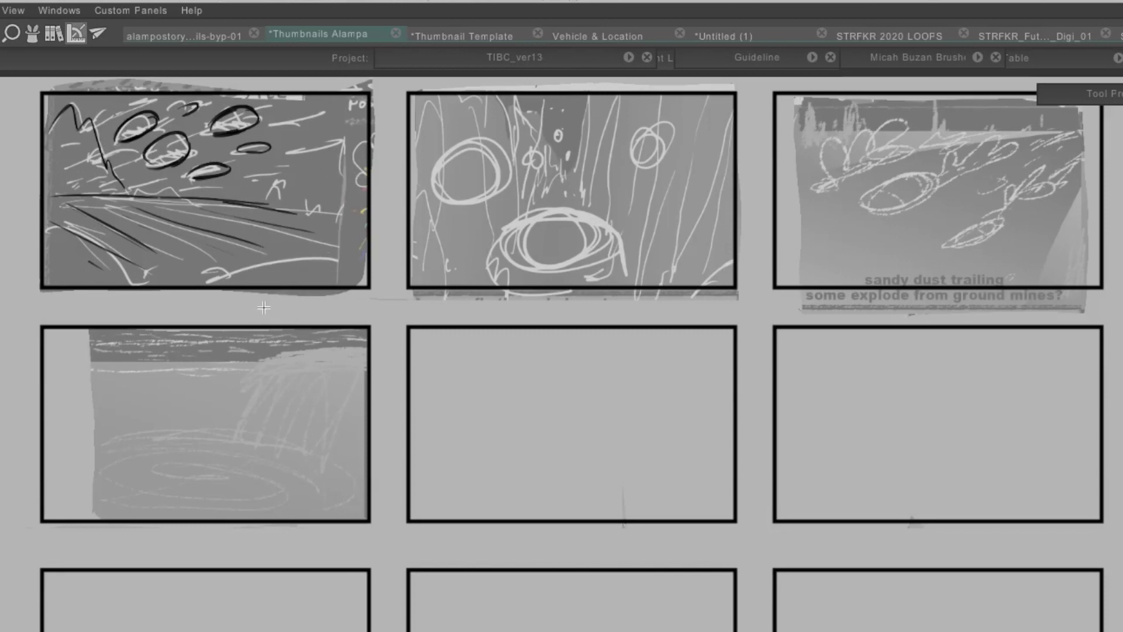
# - Number the three top-row thumbnails 1, 2 and 3 beneath their frames
pyautogui.moveTo(262, 308); pyautogui.dragTo(621, 313)
pyautogui.hotkey('ctrl', 'z')
pyautogui.moveTo(264, 303); pyautogui.dragTo(266, 318)
pyautogui.moveTo(528, 300); pyautogui.dragTo(561, 312)
pyautogui.moveTo(860, 299); pyautogui.dragTo(895, 319)
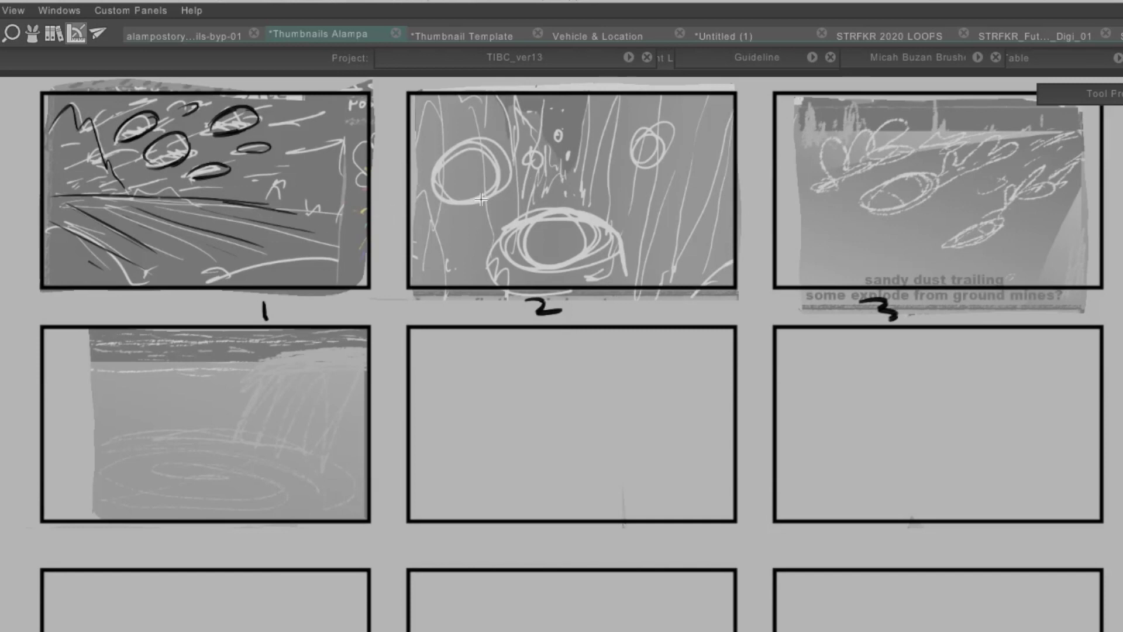
# - Outline the large, foreground and distant cars in the second thumbnail, with speed lines trailing from them
pyautogui.moveTo(429, 193)
pyautogui.mouseDown()
pyautogui.moveTo(488, 140)
pyautogui.moveTo(512, 149)
pyautogui.moveTo(515, 181)
pyautogui.moveTo(462, 215)
pyautogui.moveTo(439, 206)
pyautogui.moveTo(474, 208)
pyautogui.moveTo(403, 249)
pyautogui.mouseUp()
pyautogui.moveTo(455, 218)
pyautogui.mouseDown()
pyautogui.moveTo(427, 267)
pyautogui.moveTo(403, 219)
pyautogui.mouseUp()
pyautogui.moveTo(481, 198)
pyautogui.mouseDown()
pyautogui.moveTo(446, 256)
pyautogui.moveTo(576, 205)
pyautogui.moveTo(648, 274)
pyautogui.mouseUp()
pyautogui.moveTo(515, 230); pyautogui.dragTo(471, 276)
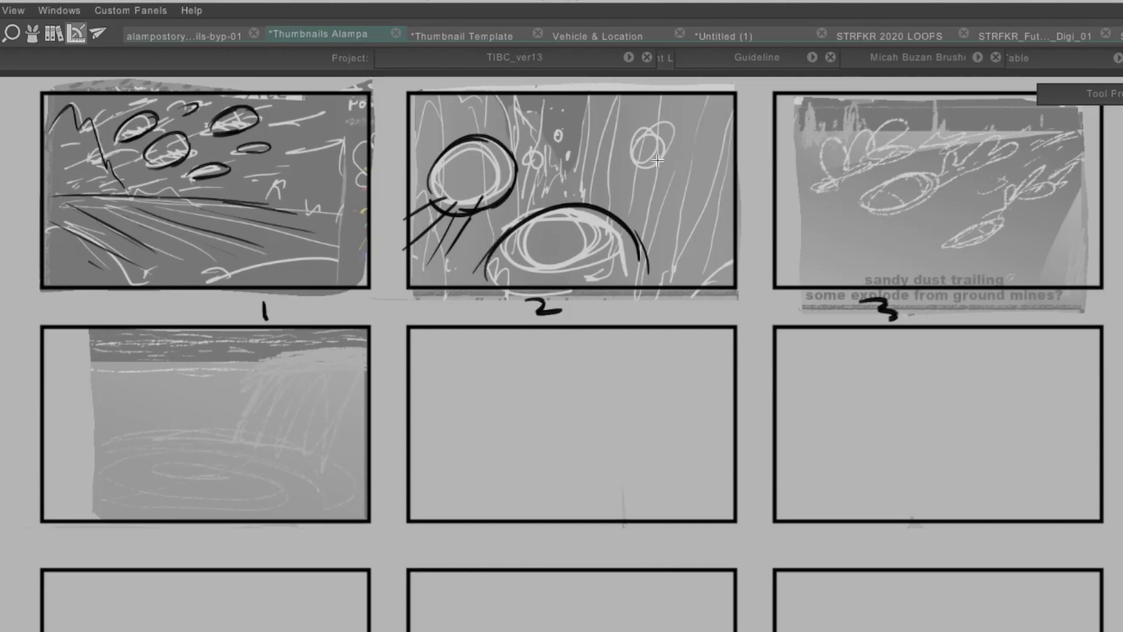
pyautogui.moveTo(638, 169)
pyautogui.mouseDown()
pyautogui.moveTo(643, 125)
pyautogui.moveTo(632, 168)
pyautogui.mouseUp()
pyautogui.moveTo(672, 132); pyautogui.dragTo(702, 127)
pyautogui.moveTo(662, 166); pyautogui.dragTo(673, 174)
pyautogui.moveTo(547, 149)
pyautogui.mouseDown()
pyautogui.moveTo(530, 153)
pyautogui.moveTo(535, 169)
pyautogui.moveTo(555, 134)
pyautogui.moveTo(571, 153)
pyautogui.mouseUp()
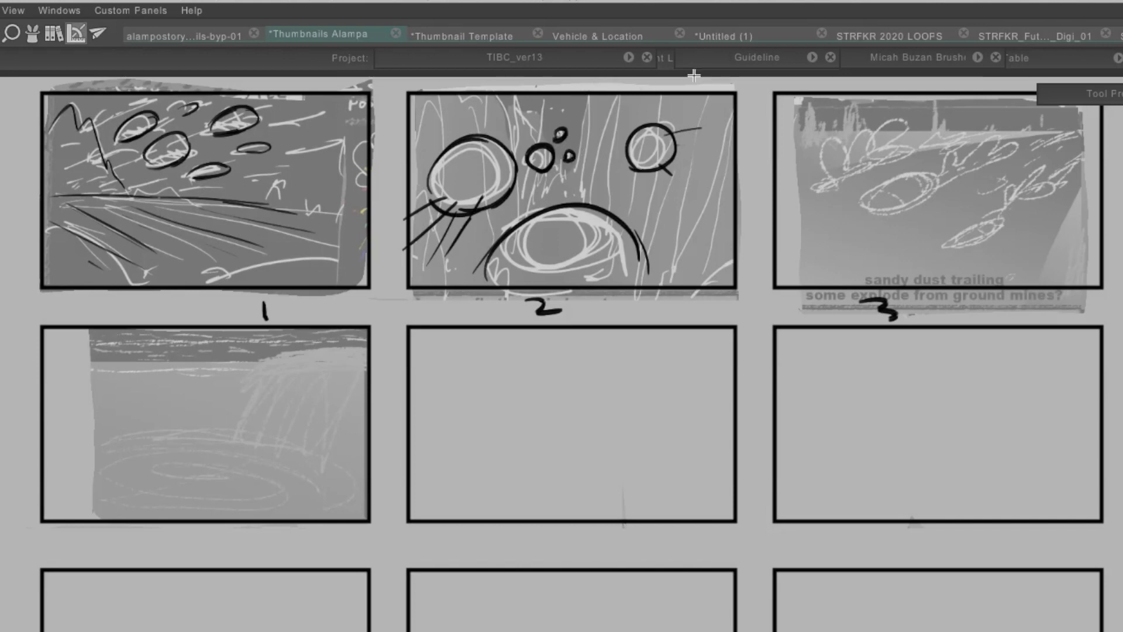
# - Add jagged wall edges and small flecks around the distant cars in the second thumbnail
pyautogui.moveTo(525, 124)
pyautogui.mouseDown()
pyautogui.moveTo(534, 138)
pyautogui.moveTo(511, 114)
pyautogui.mouseUp()
pyautogui.moveTo(588, 151); pyautogui.dragTo(583, 186)
pyautogui.moveTo(600, 99); pyautogui.dragTo(593, 142)
pyautogui.moveTo(614, 99); pyautogui.dragTo(608, 121)
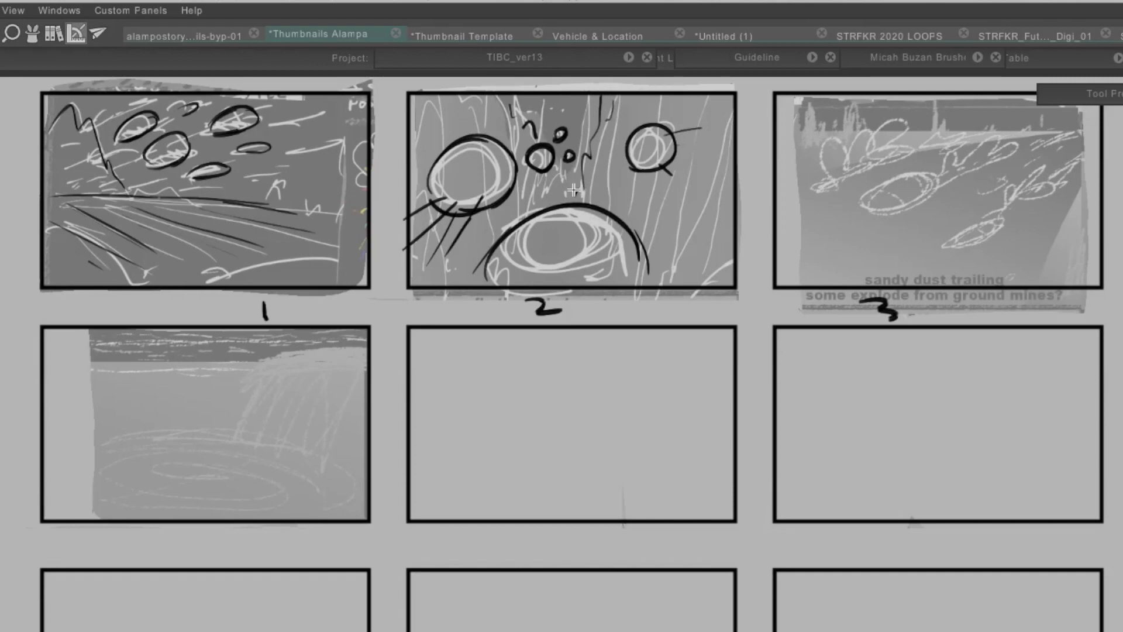
pyautogui.moveTo(573, 188)
pyautogui.mouseDown()
pyautogui.moveTo(636, 148)
pyautogui.moveTo(557, 185)
pyautogui.mouseUp()
pyautogui.moveTo(553, 185); pyautogui.dragTo(552, 188)
# - Outline three cars as ovals in the third thumbnail and hatch slanted dust strokes behind the middle one
pyautogui.moveTo(871, 199)
pyautogui.mouseDown()
pyautogui.moveTo(941, 176)
pyautogui.moveTo(894, 215)
pyautogui.moveTo(840, 171)
pyautogui.moveTo(821, 189)
pyautogui.moveTo(857, 154)
pyautogui.moveTo(890, 144)
pyautogui.moveTo(912, 111)
pyautogui.mouseUp()
pyautogui.moveTo(901, 150); pyautogui.dragTo(918, 127)
pyautogui.moveTo(921, 139); pyautogui.dragTo(936, 124)
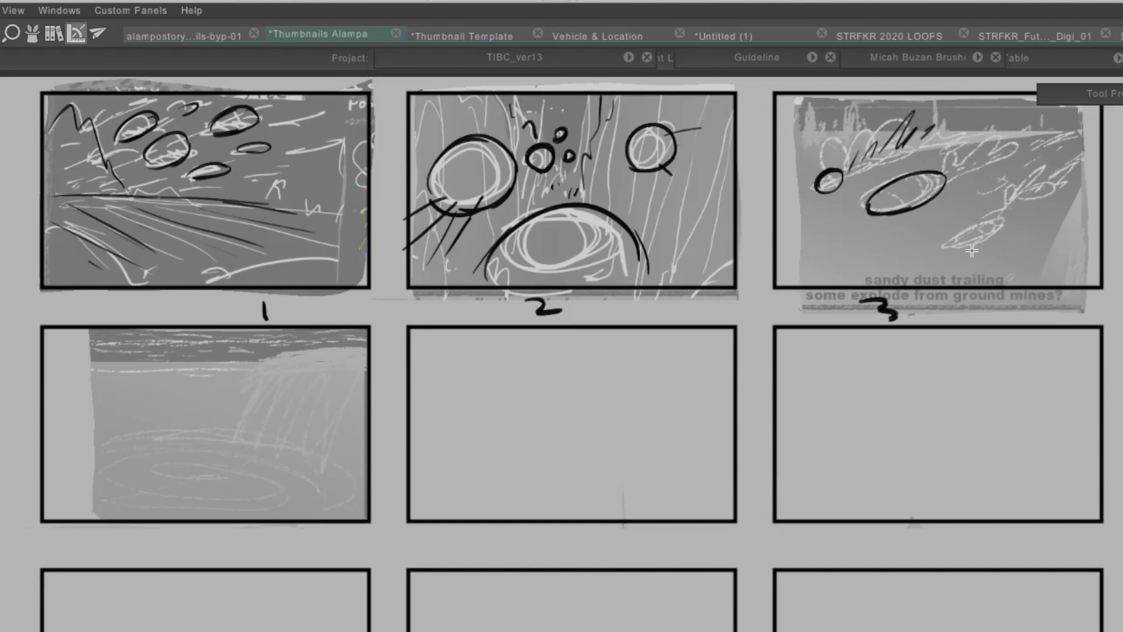
pyautogui.moveTo(878, 197); pyautogui.dragTo(912, 191)
pyautogui.moveTo(988, 225)
pyautogui.mouseDown()
pyautogui.moveTo(951, 239)
pyautogui.moveTo(994, 217)
pyautogui.mouseUp()
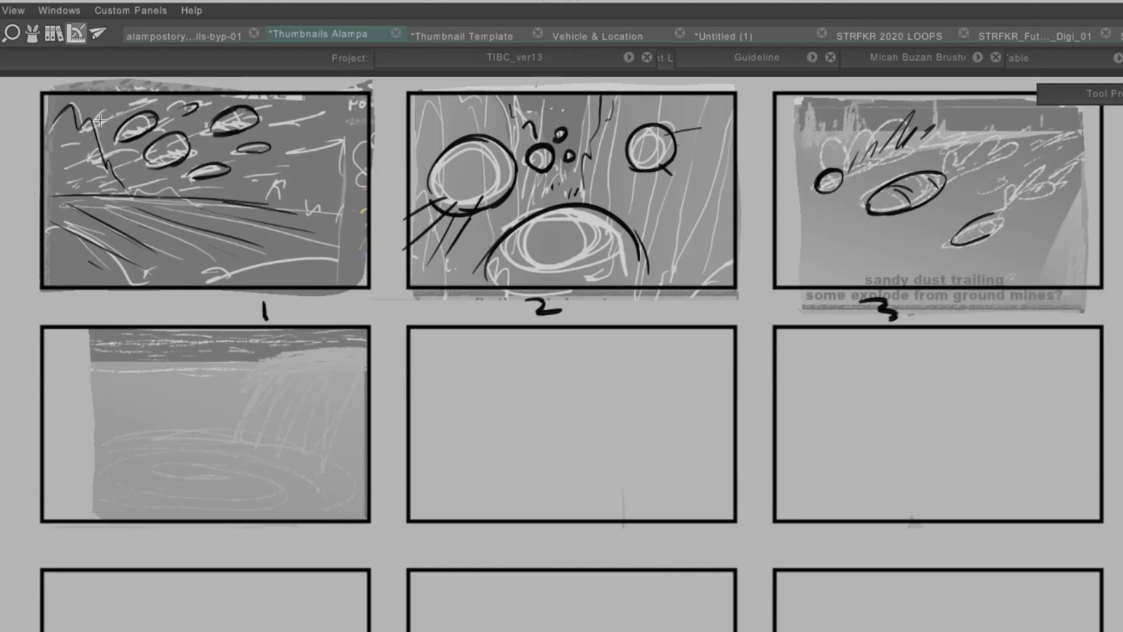
# - Add jagged sand mountain shapes along the ridge at the left side of the first thumbnail
pyautogui.moveTo(60, 135)
pyautogui.mouseDown()
pyautogui.moveTo(97, 125)
pyautogui.moveTo(59, 114)
pyautogui.moveTo(51, 132)
pyautogui.moveTo(75, 146)
pyautogui.moveTo(88, 108)
pyautogui.moveTo(108, 172)
pyautogui.moveTo(103, 127)
pyautogui.moveTo(82, 136)
pyautogui.moveTo(79, 172)
pyautogui.moveTo(53, 120)
pyautogui.mouseUp()
pyautogui.moveTo(96, 171); pyautogui.dragTo(106, 176)
pyautogui.moveTo(59, 179); pyautogui.dragTo(86, 184)
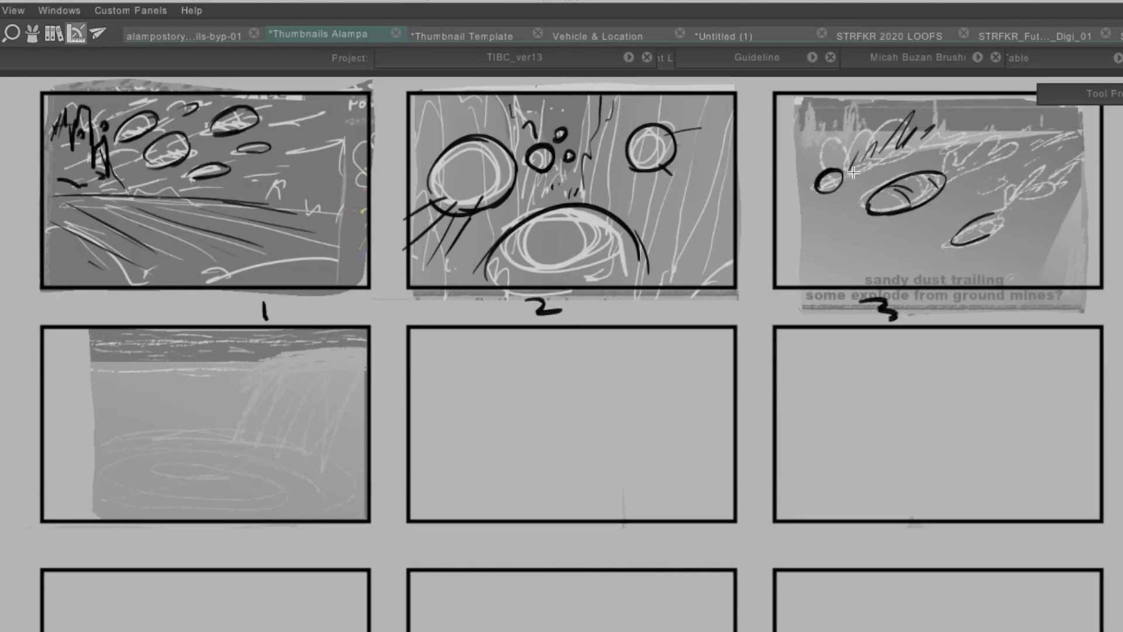
# - Hatch dust trails behind the cars in the third thumbnail and mark the distant skyline
pyautogui.moveTo(851, 175)
pyautogui.mouseDown()
pyautogui.moveTo(970, 127)
pyautogui.moveTo(972, 147)
pyautogui.moveTo(998, 125)
pyautogui.moveTo(1009, 142)
pyautogui.moveTo(1046, 124)
pyautogui.mouseUp()
pyautogui.moveTo(962, 170); pyautogui.dragTo(1022, 146)
pyautogui.moveTo(1005, 200)
pyautogui.mouseDown()
pyautogui.moveTo(1070, 153)
pyautogui.moveTo(1044, 190)
pyautogui.moveTo(981, 231)
pyautogui.mouseUp()
pyautogui.moveTo(835, 189)
pyautogui.mouseDown()
pyautogui.moveTo(842, 172)
pyautogui.moveTo(830, 189)
pyautogui.mouseUp()
pyautogui.moveTo(1034, 141); pyautogui.dragTo(1072, 132)
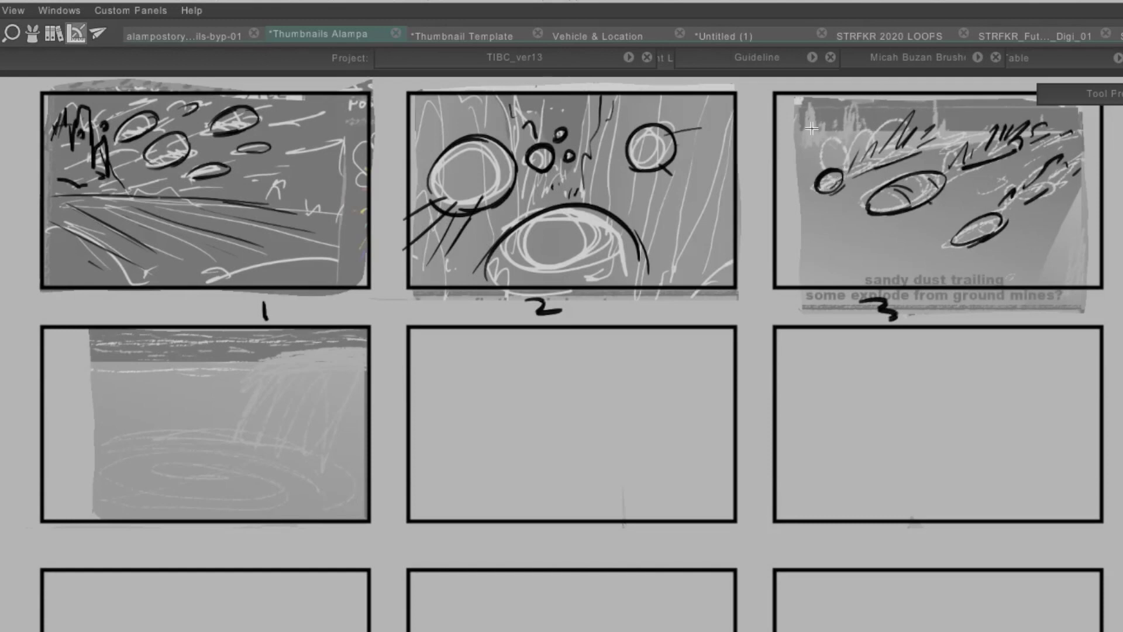
pyautogui.moveTo(807, 138)
pyautogui.mouseDown()
pyautogui.moveTo(805, 118)
pyautogui.moveTo(854, 119)
pyautogui.mouseUp()
# - Check the script's line about the heroes going around sandy whirlpools, and return to the storyboard
pyautogui.press('super+Tab')
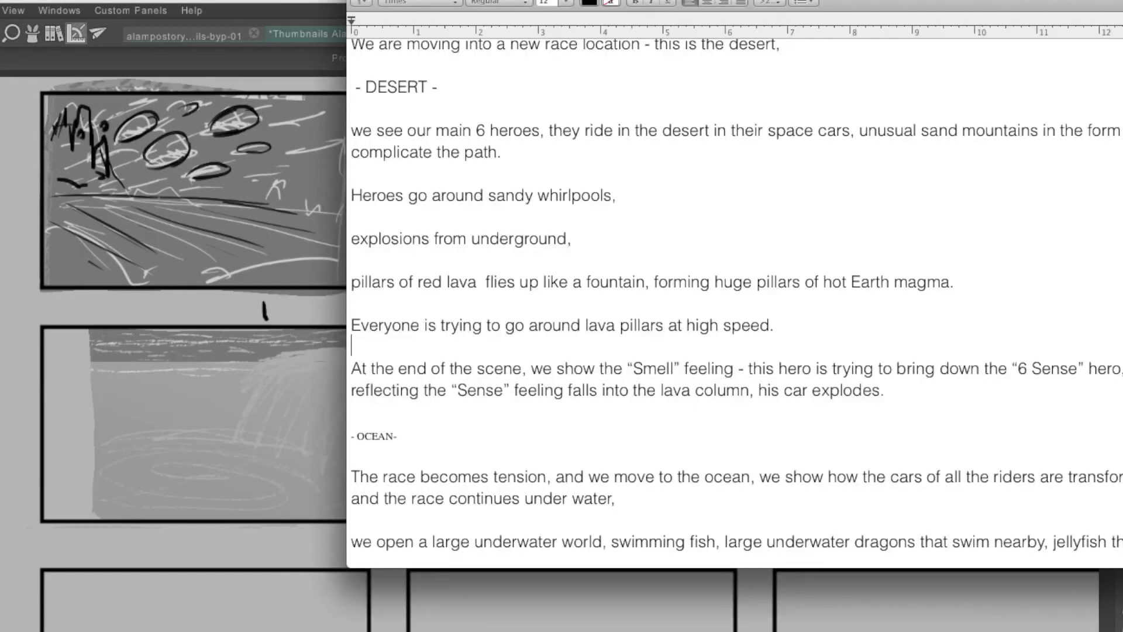
pyautogui.moveTo(361, 195); pyautogui.dragTo(475, 196)
pyautogui.doubleClick(465, 209)
pyautogui.click(568, 199)
pyautogui.click(22, 304)
# - Erase the numbers 1, 2 and 3 beneath the top-row thumbnails
pyautogui.moveTo(264, 301); pyautogui.dragTo(266, 320)
pyautogui.moveTo(527, 305); pyautogui.dragTo(559, 307)
pyautogui.moveTo(894, 307); pyautogui.dragTo(864, 307)
# - Sketch a large whirlpool in the fourth thumbnail with a small centre and spiralling oval rings around it
pyautogui.moveTo(216, 472); pyautogui.dragTo(246, 452)
pyautogui.moveTo(146, 479); pyautogui.dragTo(290, 477)
pyautogui.moveTo(151, 452); pyautogui.dragTo(144, 513)
pyautogui.moveTo(170, 448)
pyautogui.mouseDown()
pyautogui.moveTo(130, 462)
pyautogui.moveTo(174, 437)
pyautogui.moveTo(236, 435)
pyautogui.mouseUp()
pyautogui.moveTo(302, 452); pyautogui.dragTo(345, 484)
# - Add outer curves along the left side of the whirlpool, redrawing the outermost one until it fits
pyautogui.moveTo(88, 503); pyautogui.dragTo(115, 445)
pyautogui.hotkey('ctrl', 'z')
pyautogui.moveTo(97, 490); pyautogui.dragTo(109, 462)
pyautogui.moveTo(79, 490); pyautogui.dragTo(118, 442)
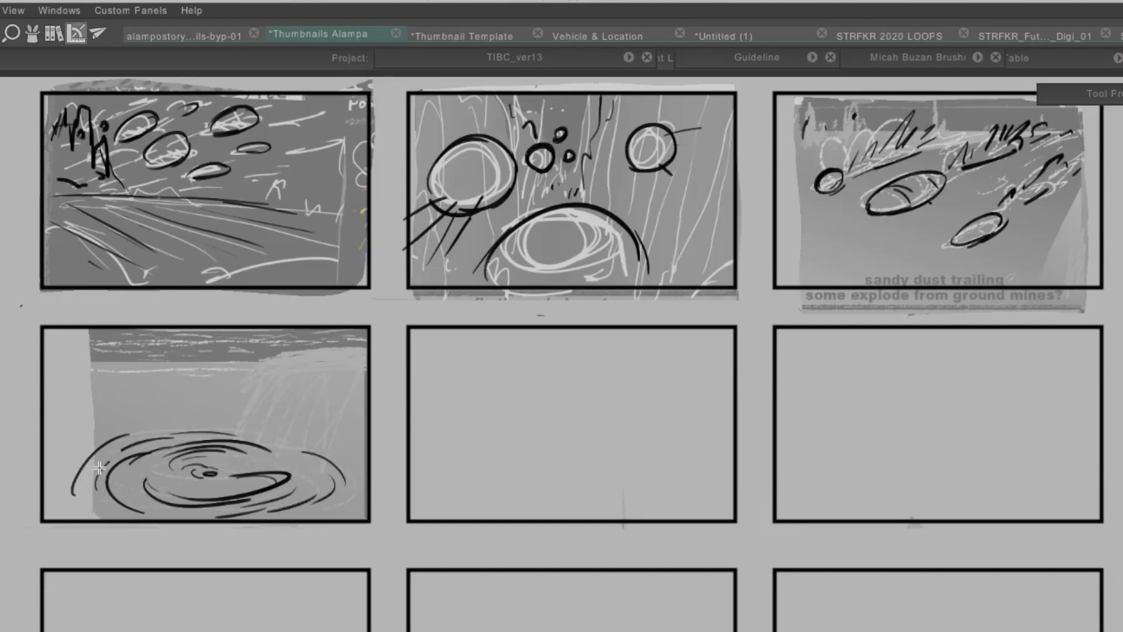
pyautogui.hotkey('ctrl', 'z')
pyautogui.moveTo(82, 481); pyautogui.dragTo(113, 444)
pyautogui.hotkey('ctrl', 'z')
pyautogui.moveTo(78, 491); pyautogui.dragTo(123, 441)
# - Draw a horizon line across the fourth thumbnail's upper part, with short slanted strokes at its right end
pyautogui.moveTo(61, 366); pyautogui.dragTo(243, 354)
pyautogui.hotkey('ctrl', 'z')
pyautogui.hotkey('ctrl', 'z')
pyautogui.moveTo(94, 372); pyautogui.dragTo(140, 369)
pyautogui.moveTo(55, 367); pyautogui.dragTo(260, 363)
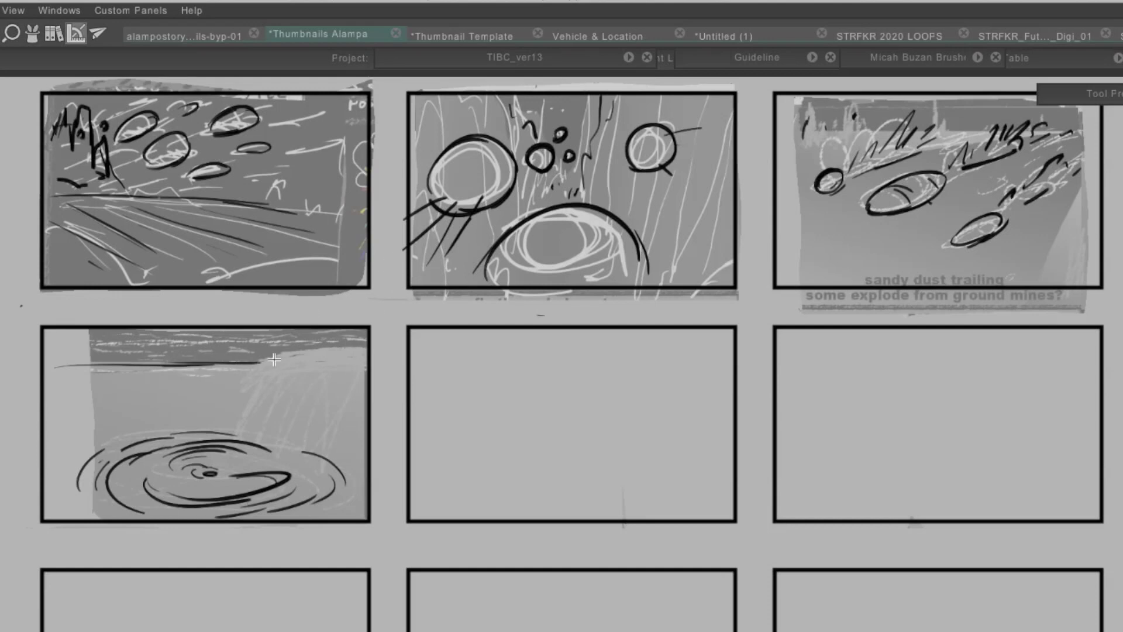
pyautogui.hotkey('ctrl', 'z')
pyautogui.moveTo(290, 347); pyautogui.dragTo(260, 385)
pyautogui.hotkey('ctrl', 'z')
# - Sketch a small distant whirlpool beneath the left end of the horizon in the fourth thumbnail
pyautogui.moveTo(63, 403)
pyautogui.mouseDown()
pyautogui.moveTo(127, 402)
pyautogui.moveTo(89, 407)
pyautogui.mouseUp()
pyautogui.moveTo(76, 410)
pyautogui.mouseDown()
pyautogui.moveTo(225, 403)
pyautogui.moveTo(233, 387)
pyautogui.mouseUp()
pyautogui.hotkey('ctrl', 'z')
pyautogui.hotkey('ctrl', 'z')
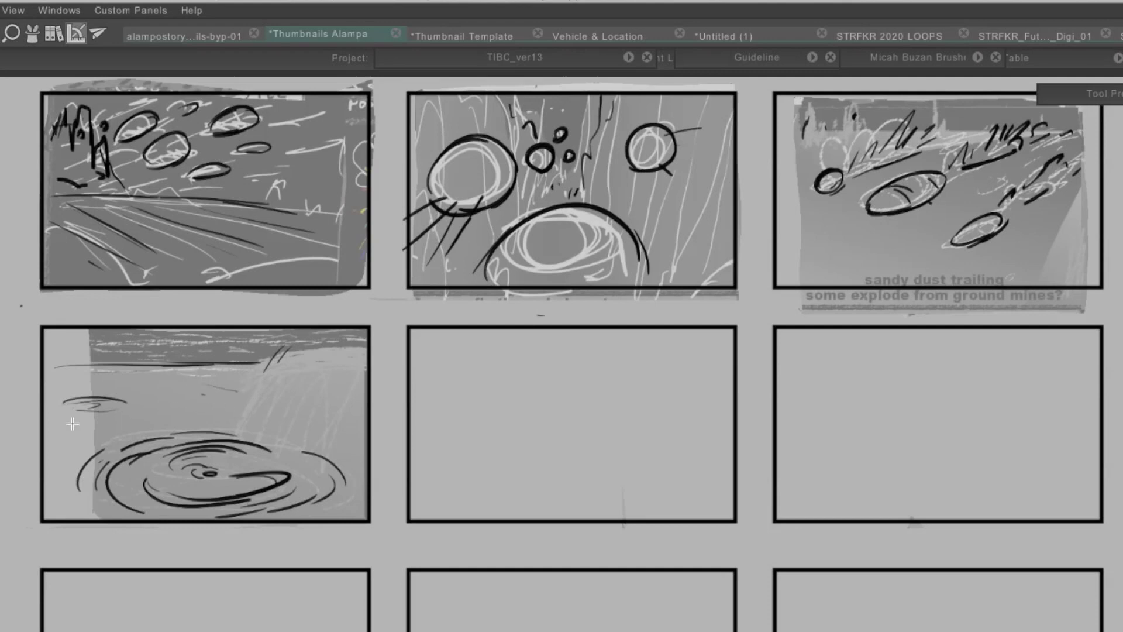
pyautogui.moveTo(81, 426); pyautogui.dragTo(87, 431)
pyautogui.moveTo(62, 450); pyautogui.dragTo(68, 454)
pyautogui.moveTo(50, 469); pyautogui.dragTo(54, 472)
# - Check the script's line about explosions from underground
pyautogui.press('super+Tab')
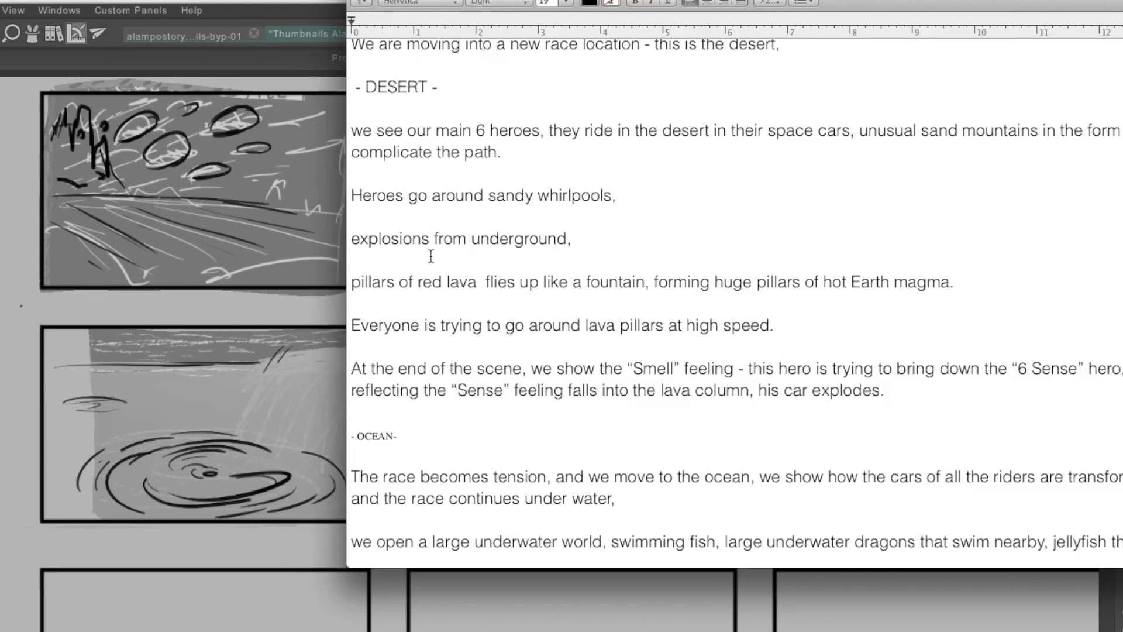
pyautogui.click(262, 310)
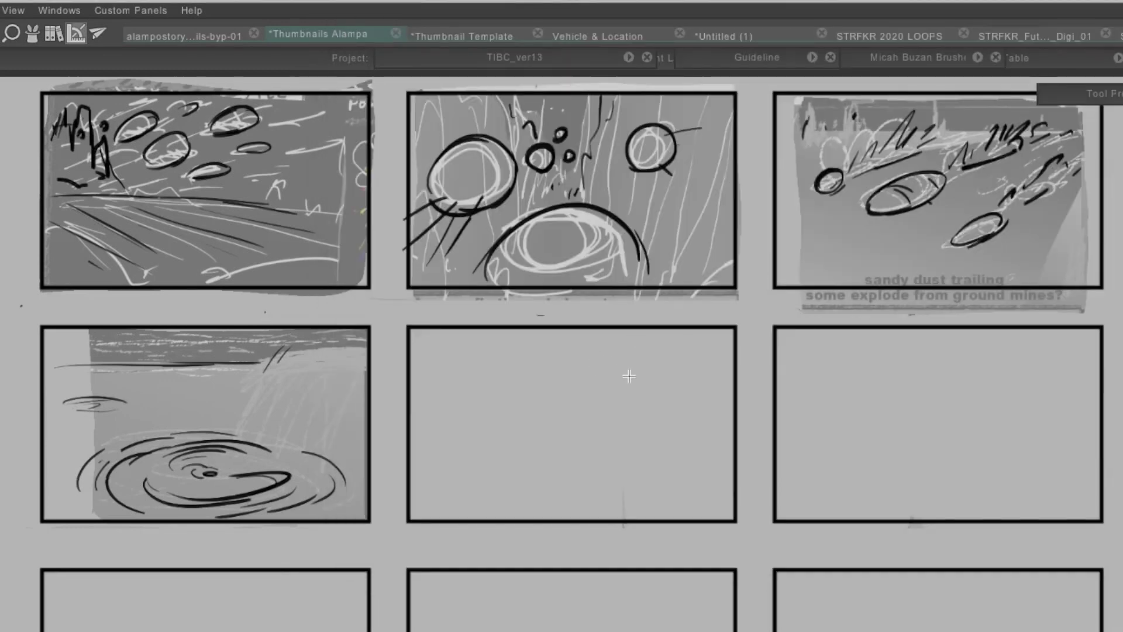
pyautogui.moveTo(902, 238); pyautogui.dragTo(786, 293)
pyautogui.moveTo(866, 253); pyautogui.dragTo(751, 316)
pyautogui.moveTo(790, 290); pyautogui.dragTo(764, 304)
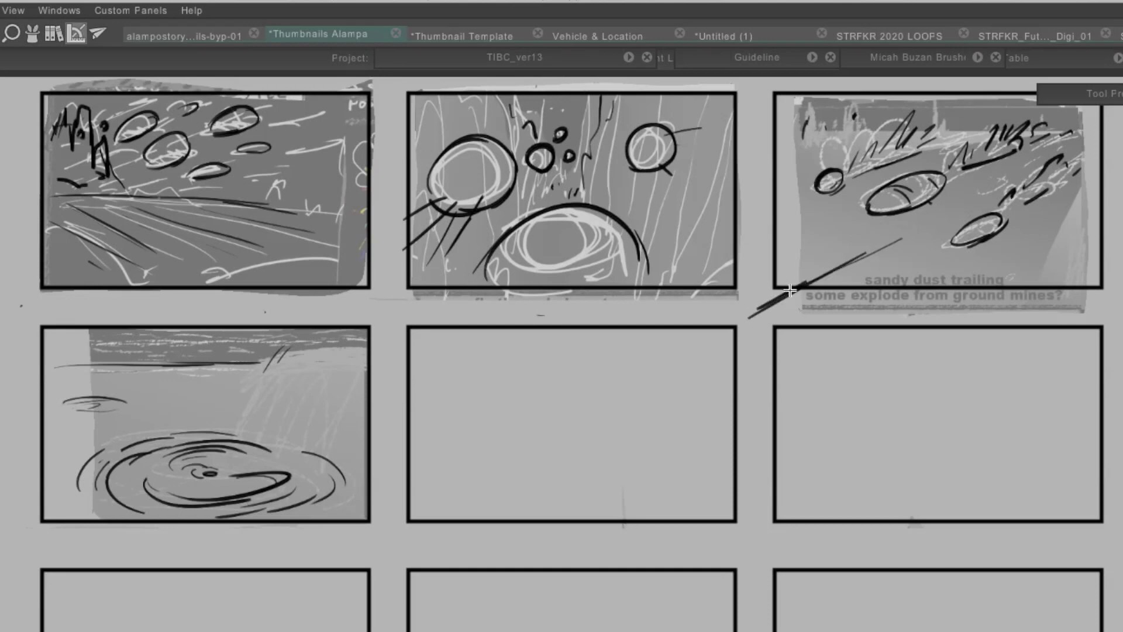
pyautogui.hotkey('ctrl', 'z')
pyautogui.hotkey('ctrl', 'z')
pyautogui.hotkey('ctrl', 'z')
pyautogui.hotkey('ctrl', 'z')
# - Try a first layout in the fifth thumbnail with a trailing car, a smaller oval and rounded shapes
pyautogui.moveTo(688, 388); pyautogui.dragTo(627, 402)
pyautogui.moveTo(665, 401); pyautogui.dragTo(579, 417)
pyautogui.moveTo(490, 431); pyautogui.dragTo(500, 435)
pyautogui.moveTo(448, 476); pyautogui.dragTo(462, 448)
pyautogui.moveTo(468, 449)
pyautogui.mouseDown()
pyautogui.moveTo(450, 404)
pyautogui.moveTo(490, 379)
pyautogui.mouseUp()
pyautogui.moveTo(413, 392); pyautogui.dragTo(644, 379)
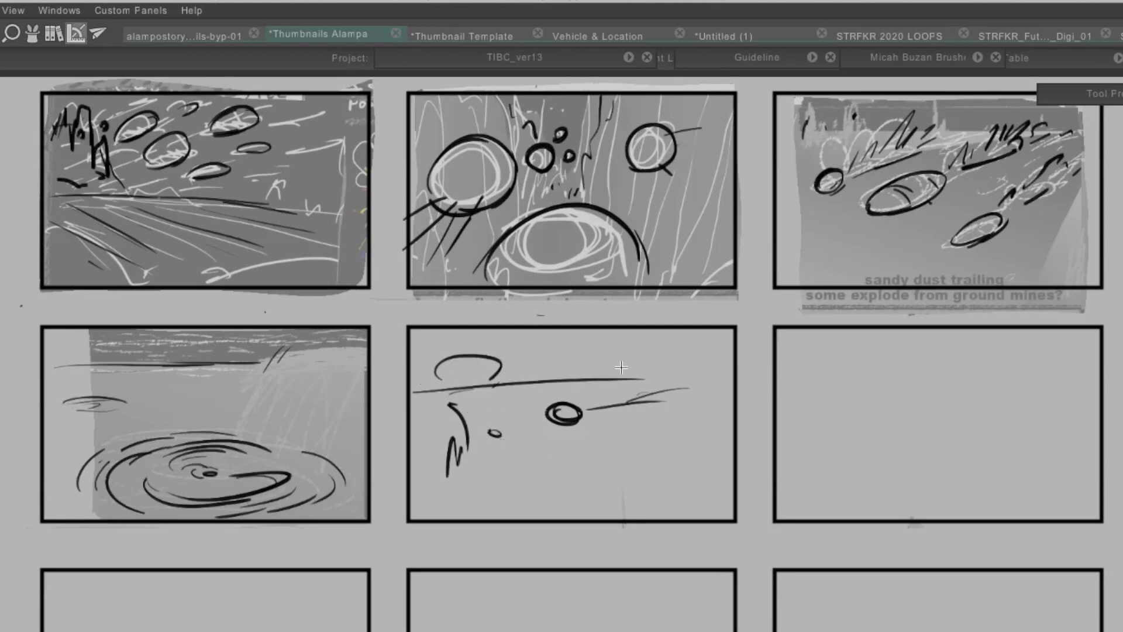
pyautogui.hotkey('ctrl', 'z')
pyautogui.moveTo(449, 392); pyautogui.dragTo(486, 388)
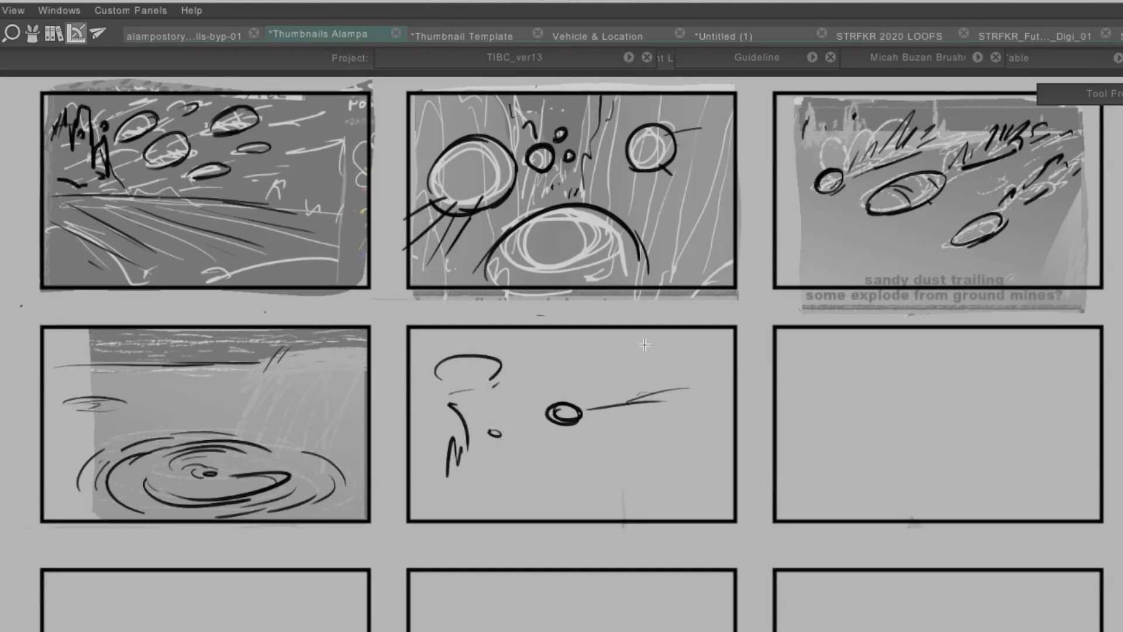
# - Draw crossing diagonal perspective and terrain lines across the fifth thumbnail
pyautogui.moveTo(596, 362); pyautogui.dragTo(514, 386)
pyautogui.moveTo(586, 367)
pyautogui.mouseDown()
pyautogui.moveTo(505, 395)
pyautogui.moveTo(571, 349)
pyautogui.mouseUp()
pyautogui.moveTo(406, 435); pyautogui.dragTo(444, 418)
pyautogui.moveTo(502, 350)
pyautogui.mouseDown()
pyautogui.moveTo(730, 380)
pyautogui.moveTo(614, 392)
pyautogui.mouseUp()
pyautogui.moveTo(479, 387); pyautogui.dragTo(614, 463)
pyautogui.moveTo(426, 405); pyautogui.dragTo(476, 497)
pyautogui.moveTo(431, 418); pyautogui.dragTo(451, 494)
pyautogui.moveTo(556, 342); pyautogui.dragTo(733, 361)
pyautogui.moveTo(530, 338); pyautogui.dragTo(499, 350)
pyautogui.moveTo(444, 353); pyautogui.dragTo(436, 356)
pyautogui.moveTo(523, 501); pyautogui.dragTo(728, 434)
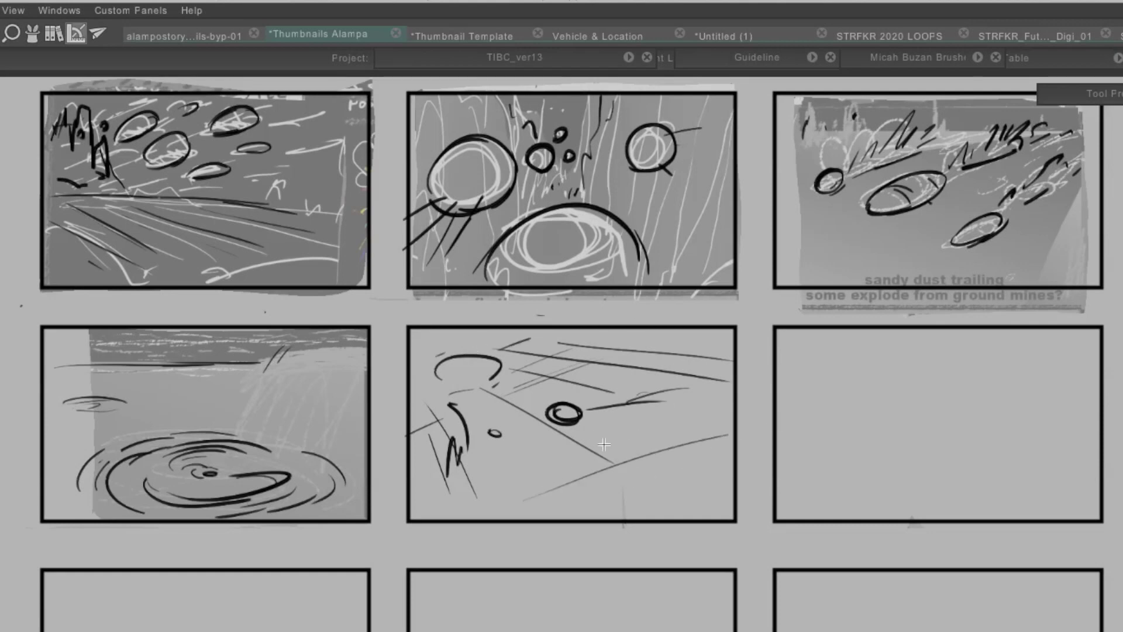
# - Erase the first car and rounded shapes from the fifth thumbnail, leaving the outer perspective lines
pyautogui.moveTo(560, 398); pyautogui.dragTo(596, 418)
pyautogui.hotkey('ctrl', 'z')
pyautogui.moveTo(677, 412)
pyautogui.mouseDown()
pyautogui.moveTo(541, 407)
pyautogui.moveTo(609, 422)
pyautogui.moveTo(501, 410)
pyautogui.moveTo(462, 429)
pyautogui.moveTo(479, 368)
pyautogui.moveTo(450, 363)
pyautogui.moveTo(455, 382)
pyautogui.moveTo(496, 328)
pyautogui.mouseUp()
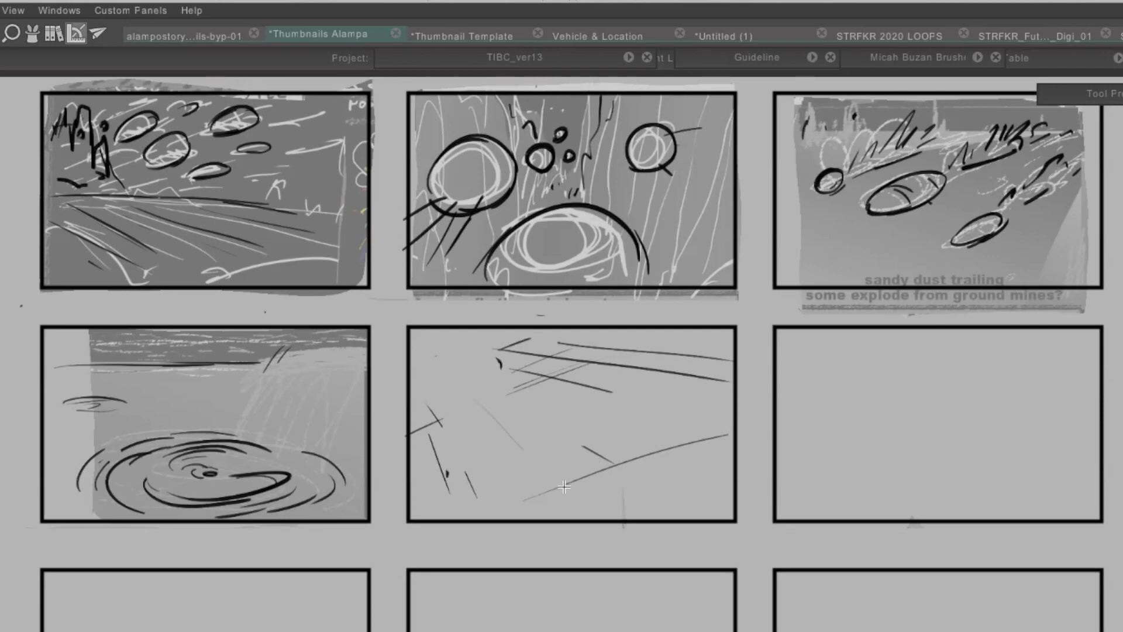
# - Add short ground strokes at the lower right and crossing lines in the upper-left corner of the fifth thumbnail
pyautogui.moveTo(611, 471); pyautogui.dragTo(681, 471)
pyautogui.moveTo(443, 367)
pyautogui.mouseDown()
pyautogui.moveTo(509, 338)
pyautogui.moveTo(475, 337)
pyautogui.mouseUp()
pyautogui.hotkey('ctrl', 'z')
pyautogui.moveTo(411, 355)
pyautogui.mouseDown()
pyautogui.moveTo(466, 333)
pyautogui.moveTo(445, 390)
pyautogui.mouseUp()
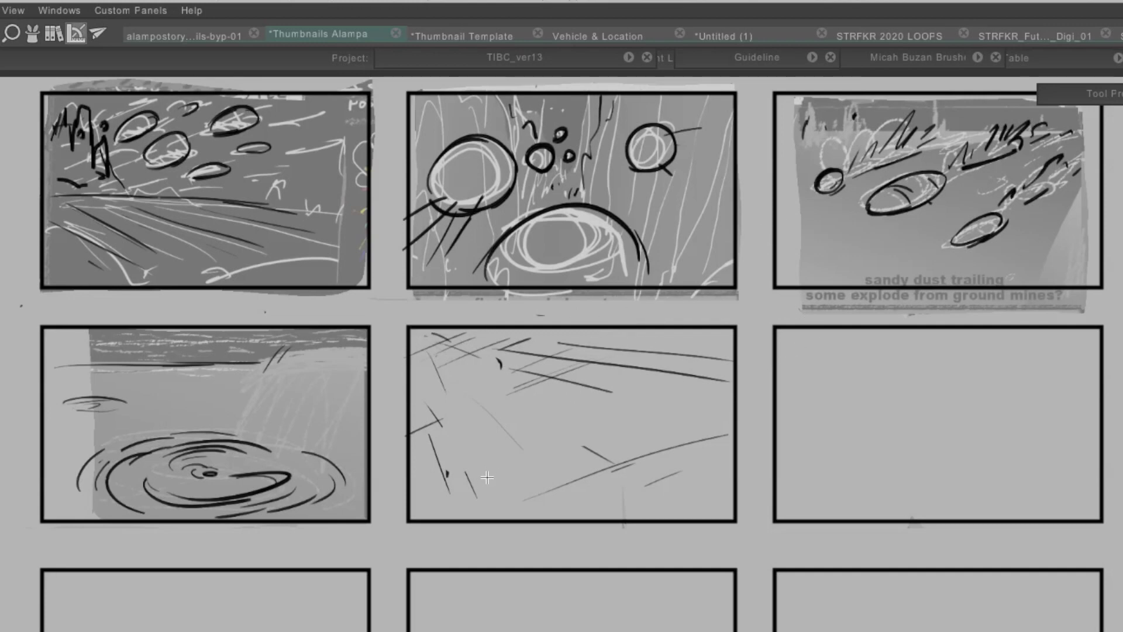
# - Sketch a round car with trailing lines in the fifth thumbnail and explosion plumes bursting upward around it
pyautogui.moveTo(488, 479); pyautogui.dragTo(531, 436)
pyautogui.moveTo(588, 492)
pyautogui.mouseDown()
pyautogui.moveTo(533, 437)
pyautogui.moveTo(519, 465)
pyautogui.moveTo(470, 422)
pyautogui.mouseUp()
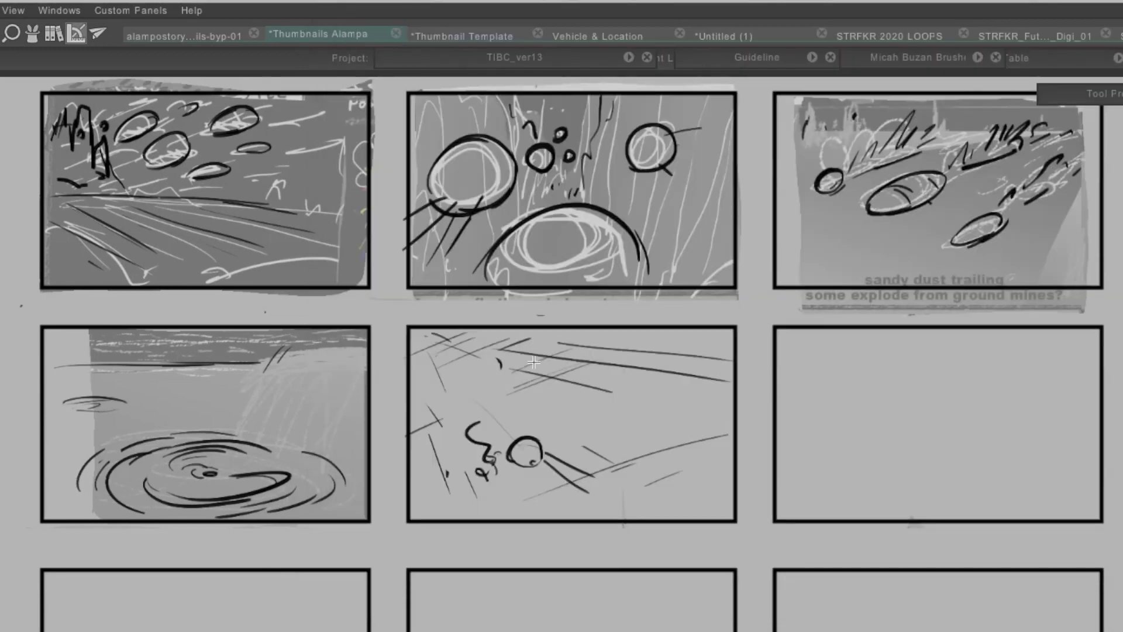
pyautogui.moveTo(514, 465)
pyautogui.mouseDown()
pyautogui.moveTo(533, 384)
pyautogui.moveTo(526, 418)
pyautogui.moveTo(516, 368)
pyautogui.mouseUp()
pyautogui.moveTo(539, 461); pyautogui.dragTo(535, 475)
pyautogui.moveTo(489, 410); pyautogui.dragTo(491, 420)
pyautogui.moveTo(479, 366)
pyautogui.mouseDown()
pyautogui.moveTo(489, 411)
pyautogui.moveTo(477, 357)
pyautogui.moveTo(459, 340)
pyautogui.mouseUp()
pyautogui.moveTo(533, 424); pyautogui.dragTo(542, 319)
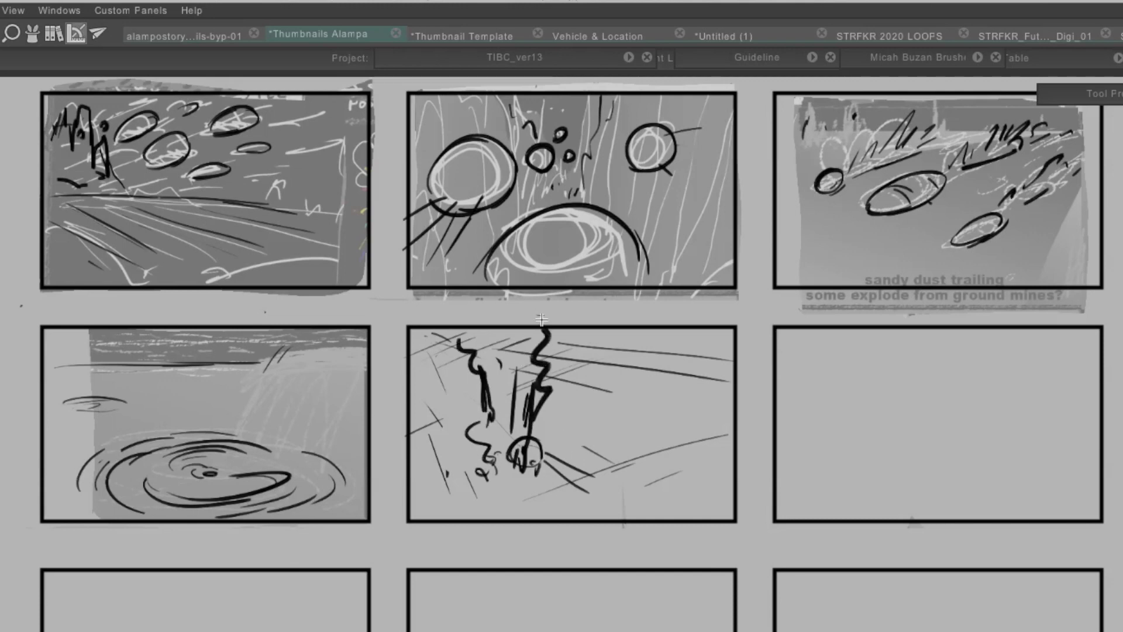
pyautogui.hotkey('ctrl', 'z')
pyautogui.moveTo(526, 393); pyautogui.dragTo(564, 317)
pyautogui.moveTo(508, 344)
pyautogui.mouseDown()
pyautogui.moveTo(501, 449)
pyautogui.moveTo(508, 476)
pyautogui.moveTo(526, 479)
pyautogui.moveTo(519, 494)
pyautogui.mouseUp()
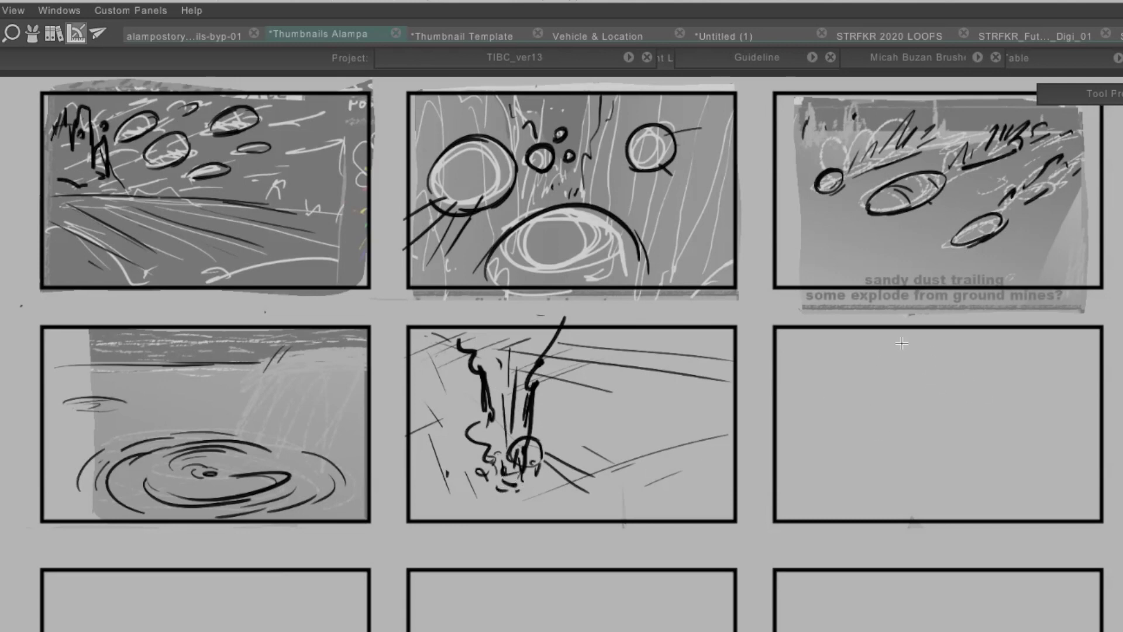
# - Draw a second round car with speed lines at the right of the fifth thumbnail
pyautogui.moveTo(650, 446)
pyautogui.mouseDown()
pyautogui.moveTo(679, 451)
pyautogui.moveTo(672, 463)
pyautogui.moveTo(676, 449)
pyautogui.moveTo(680, 472)
pyautogui.moveTo(704, 481)
pyautogui.mouseUp()
pyautogui.moveTo(668, 476)
pyautogui.mouseDown()
pyautogui.moveTo(704, 499)
pyautogui.moveTo(721, 477)
pyautogui.mouseUp()
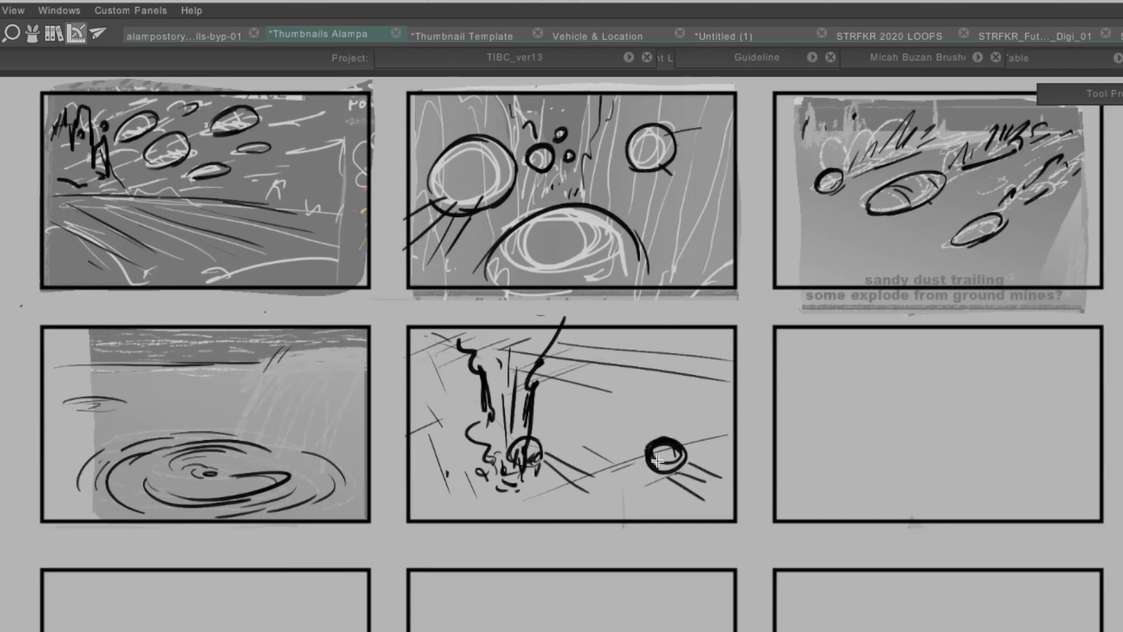
pyautogui.moveTo(661, 459); pyautogui.dragTo(666, 446)
# - Add a line of dots for the distant racers and one trailing car above the whirlpool in the fourth thumbnail
pyautogui.moveTo(342, 381); pyautogui.dragTo(244, 394)
pyautogui.moveTo(323, 376); pyautogui.dragTo(359, 368)
pyautogui.moveTo(284, 398); pyautogui.dragTo(239, 408)
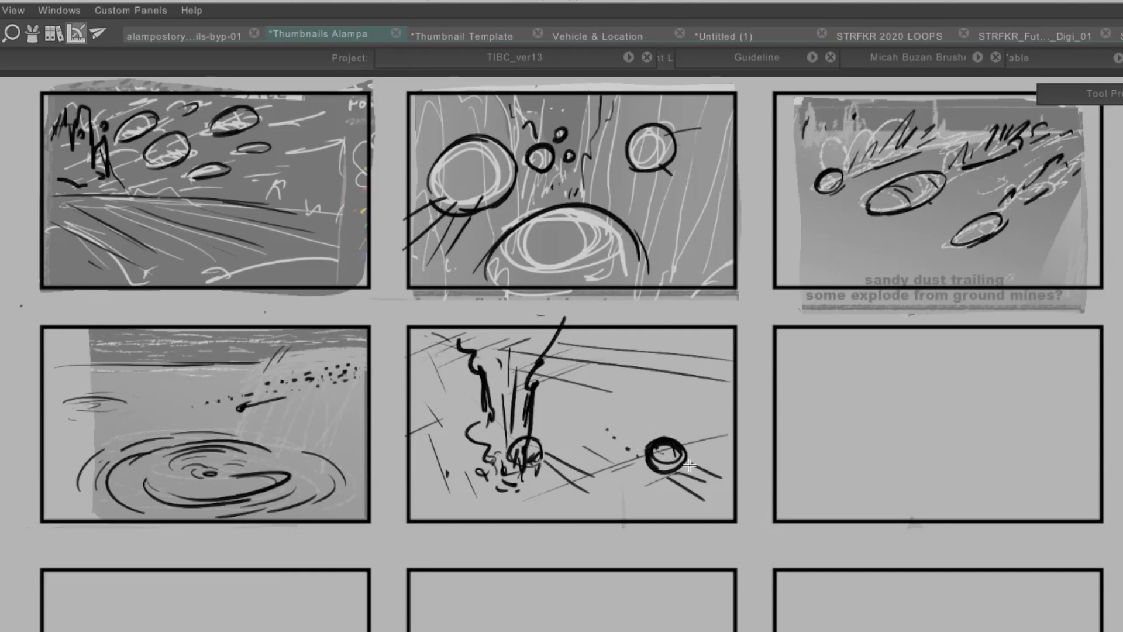
# - Sketch a partly cropped round car with a trailing stroke at the bottom edge of the fifth thumbnail
pyautogui.moveTo(620, 514); pyautogui.dragTo(659, 497)
pyautogui.moveTo(872, 416)
pyautogui.mouseDown()
pyautogui.moveTo(892, 377)
pyautogui.moveTo(864, 366)
pyautogui.mouseUp()
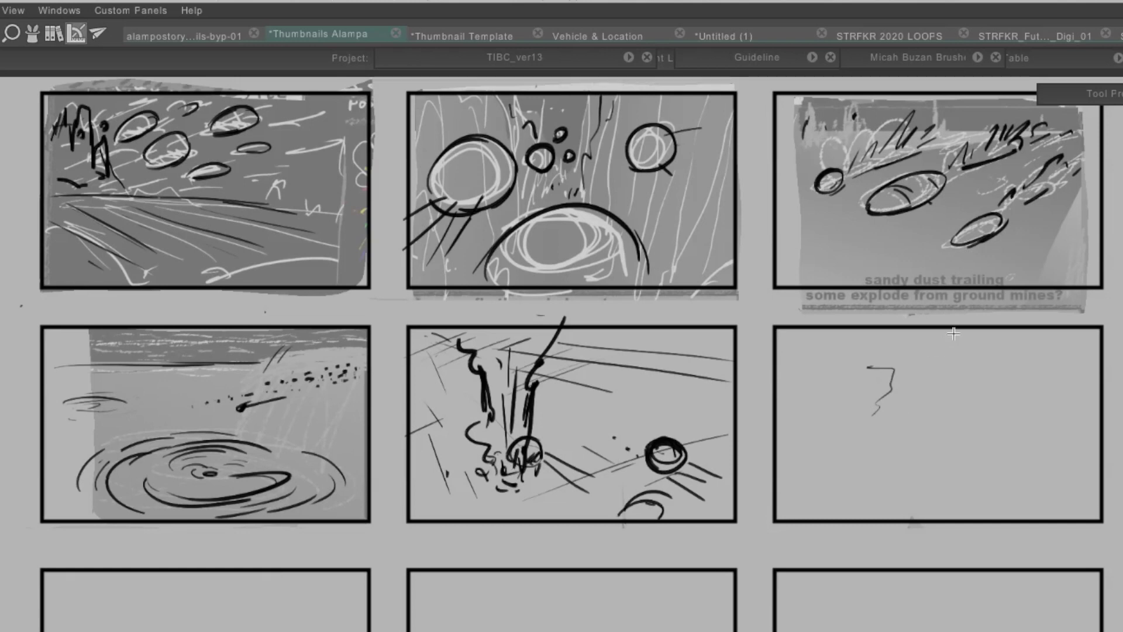
pyautogui.hotkey('ctrl', 'z')
pyautogui.moveTo(800, 398); pyautogui.dragTo(1079, 443)
pyautogui.hotkey('ctrl', 'z')
# - Sketch a small smiling figure and a large profile head with shoulders facing each other in the sixth thumbnail
pyautogui.moveTo(837, 383)
pyautogui.mouseDown()
pyautogui.moveTo(864, 402)
pyautogui.moveTo(840, 387)
pyautogui.moveTo(872, 386)
pyautogui.mouseUp()
pyautogui.click(855, 378)
pyautogui.moveTo(980, 469)
pyautogui.mouseDown()
pyautogui.moveTo(1078, 437)
pyautogui.moveTo(1015, 497)
pyautogui.moveTo(1073, 439)
pyautogui.mouseUp()
pyautogui.moveTo(973, 488); pyautogui.dragTo(947, 511)
pyautogui.moveTo(1063, 484); pyautogui.dragTo(1099, 522)
pyautogui.moveTo(988, 425)
pyautogui.mouseDown()
pyautogui.moveTo(988, 446)
pyautogui.moveTo(962, 471)
pyautogui.moveTo(976, 488)
pyautogui.mouseUp()
pyautogui.moveTo(852, 388); pyautogui.dragTo(870, 390)
pyautogui.moveTo(835, 399); pyautogui.dragTo(790, 422)
pyautogui.moveTo(876, 398); pyautogui.dragTo(924, 441)
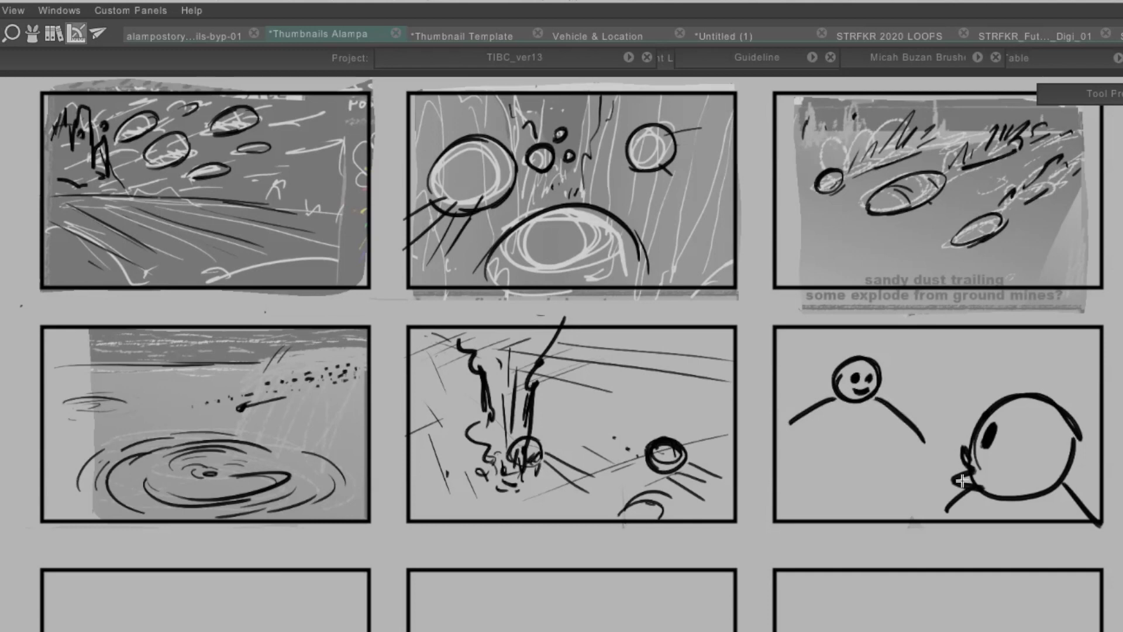
# - Give the small figure a torso and raised hand, and the large head hair and a dotted line of sight
pyautogui.moveTo(797, 436)
pyautogui.mouseDown()
pyautogui.moveTo(920, 433)
pyautogui.moveTo(914, 386)
pyautogui.moveTo(920, 427)
pyautogui.mouseUp()
pyautogui.moveTo(912, 386); pyautogui.dragTo(922, 387)
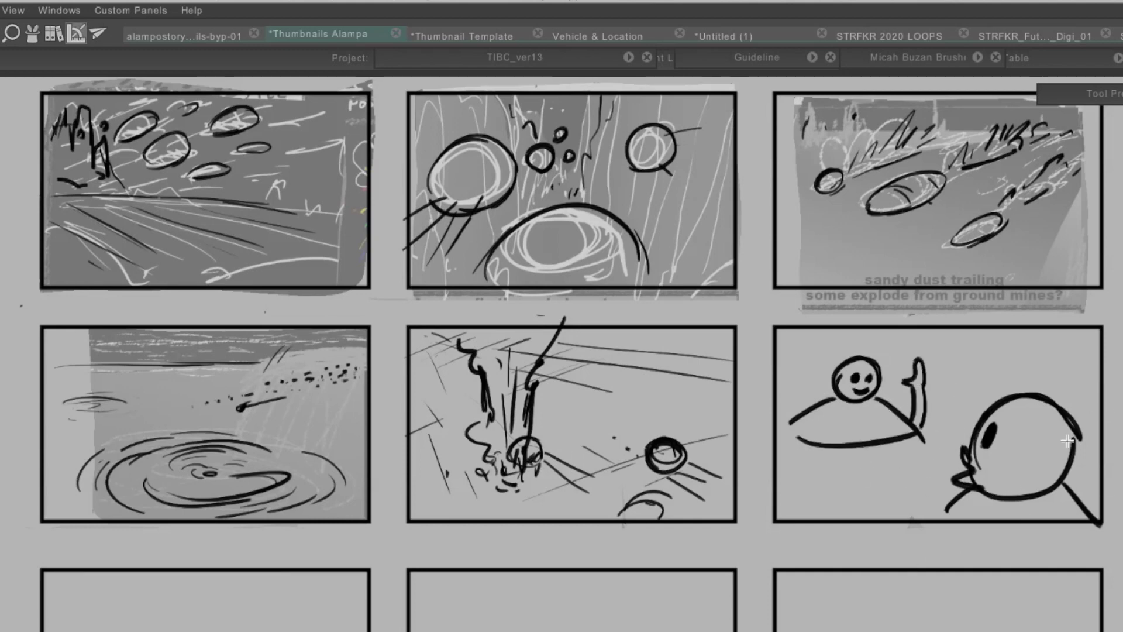
pyautogui.click(891, 389)
pyautogui.click(899, 390)
pyautogui.moveTo(901, 392); pyautogui.dragTo(933, 407)
pyautogui.click(974, 429)
pyautogui.click(982, 432)
pyautogui.click(942, 407)
pyautogui.moveTo(1012, 393)
pyautogui.mouseDown()
pyautogui.moveTo(1065, 384)
pyautogui.moveTo(1041, 411)
pyautogui.moveTo(1071, 393)
pyautogui.moveTo(1066, 434)
pyautogui.moveTo(1085, 402)
pyautogui.moveTo(1065, 434)
pyautogui.moveTo(1045, 379)
pyautogui.moveTo(996, 404)
pyautogui.moveTo(1027, 367)
pyautogui.mouseUp()
pyautogui.moveTo(808, 483)
pyautogui.mouseDown()
pyautogui.moveTo(829, 475)
pyautogui.moveTo(818, 497)
pyautogui.mouseUp()
pyautogui.hotkey('ctrl', 'z')
# - Draw a curved camera path around the sixth thumbnail with a dark camera dot and view strokes at each end
pyautogui.moveTo(753, 520)
pyautogui.mouseDown()
pyautogui.moveTo(848, 554)
pyautogui.moveTo(1052, 550)
pyautogui.moveTo(1122, 529)
pyautogui.mouseUp()
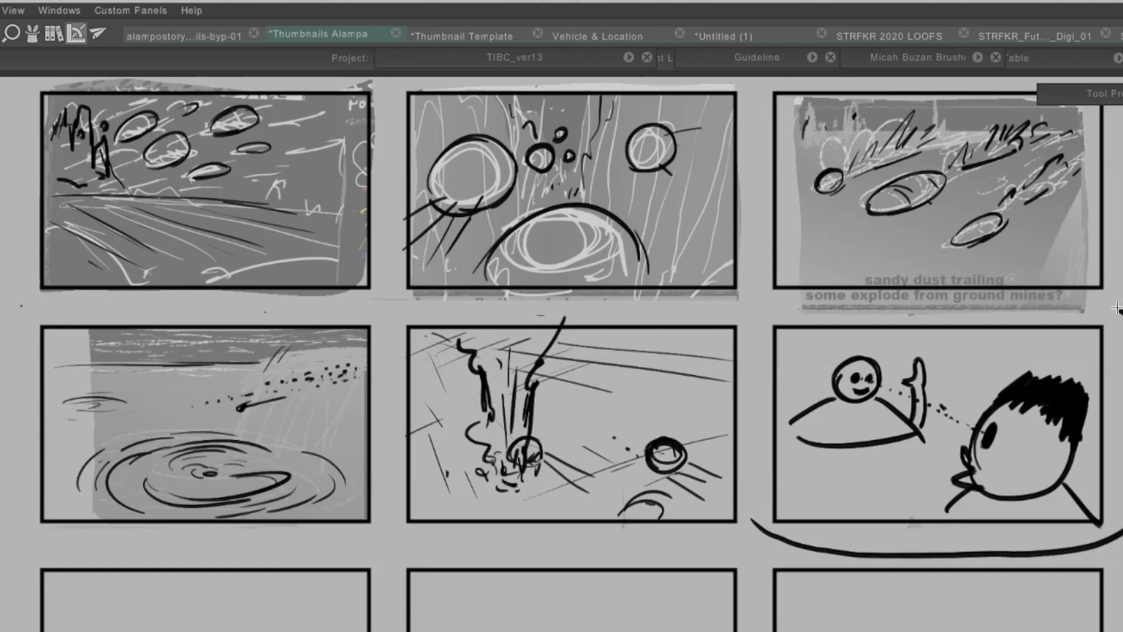
pyautogui.moveTo(1116, 307); pyautogui.dragTo(1004, 308)
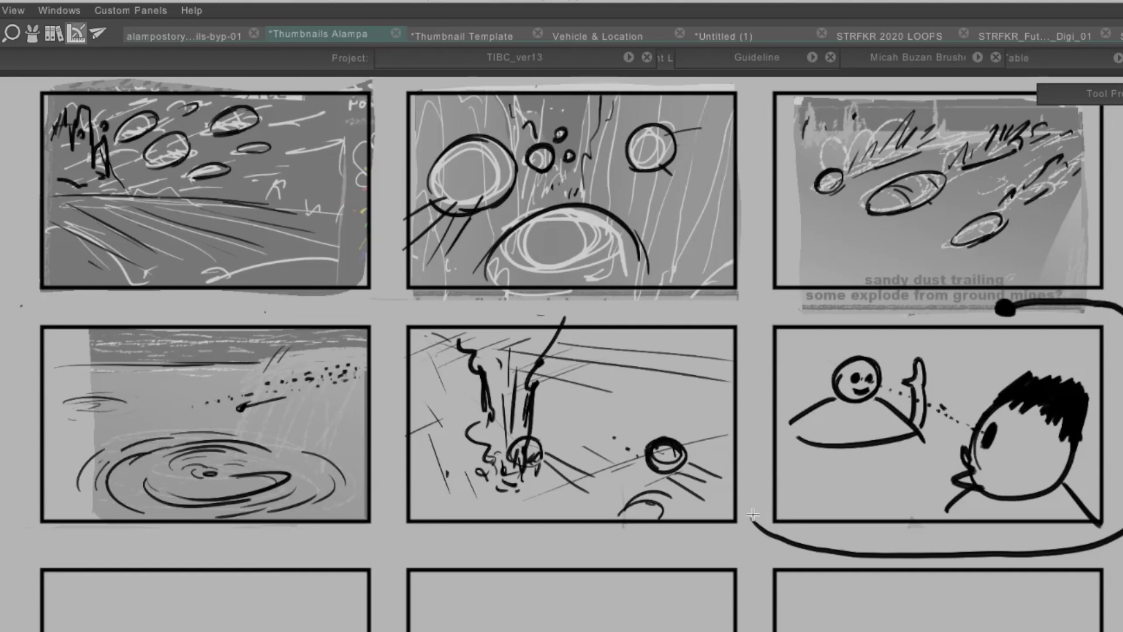
pyautogui.moveTo(758, 512); pyautogui.dragTo(763, 517)
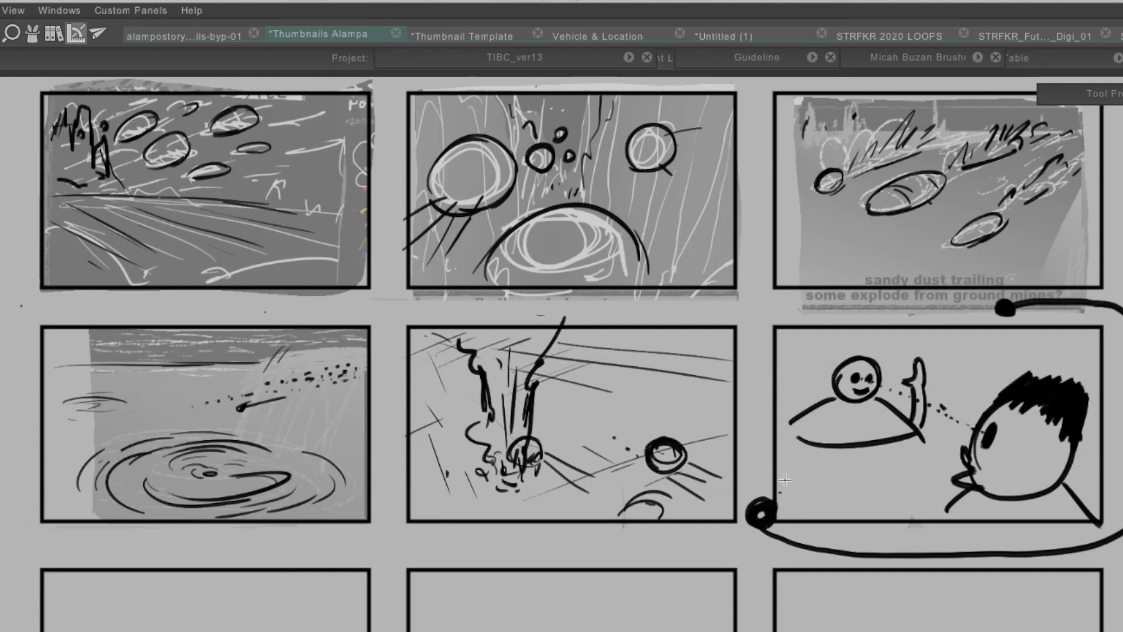
pyautogui.moveTo(804, 449); pyautogui.dragTo(779, 491)
pyautogui.moveTo(781, 491)
pyautogui.mouseDown()
pyautogui.moveTo(819, 483)
pyautogui.moveTo(817, 493)
pyautogui.mouseUp()
pyautogui.moveTo(812, 503); pyautogui.dragTo(836, 499)
pyautogui.moveTo(756, 519)
pyautogui.mouseDown()
pyautogui.moveTo(860, 558)
pyautogui.moveTo(1120, 525)
pyautogui.mouseUp()
pyautogui.moveTo(1118, 326)
pyautogui.mouseDown()
pyautogui.moveTo(1025, 297)
pyautogui.moveTo(958, 312)
pyautogui.mouseUp()
pyautogui.moveTo(986, 315)
pyautogui.mouseDown()
pyautogui.moveTo(975, 321)
pyautogui.moveTo(993, 324)
pyautogui.mouseUp()
pyautogui.moveTo(1007, 323); pyautogui.dragTo(1003, 339)
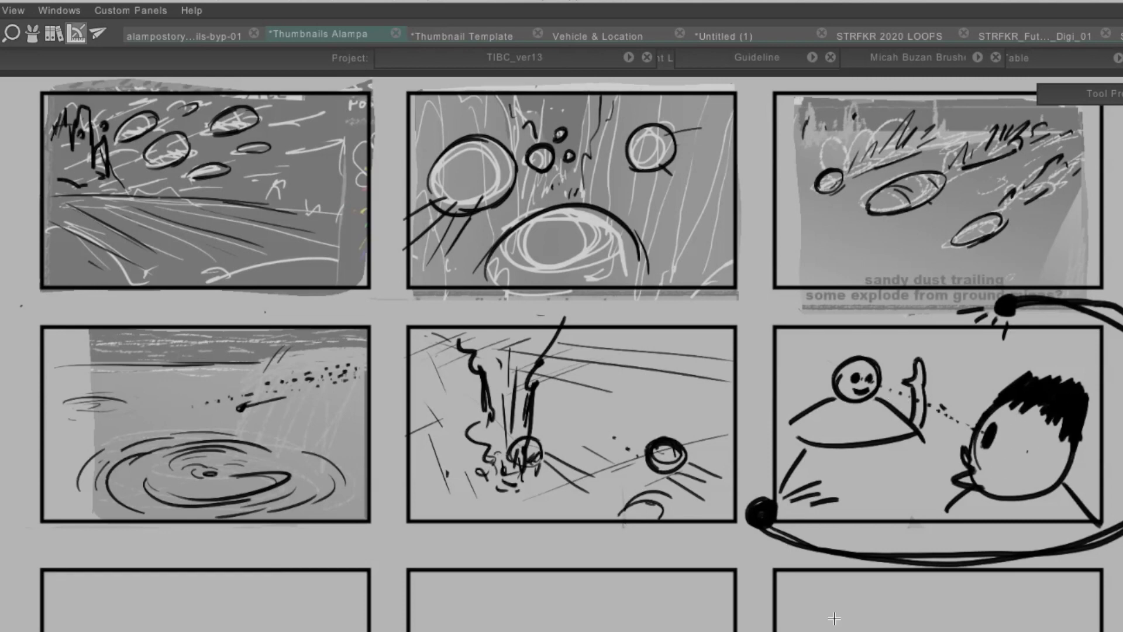
# - Add spiky hair to the small figure and rework the large head with a heavier round outline
pyautogui.moveTo(1052, 379)
pyautogui.mouseDown()
pyautogui.moveTo(1004, 388)
pyautogui.moveTo(1080, 387)
pyautogui.moveTo(1105, 407)
pyautogui.mouseUp()
pyautogui.moveTo(833, 368)
pyautogui.mouseDown()
pyautogui.moveTo(862, 345)
pyautogui.moveTo(859, 354)
pyautogui.moveTo(908, 345)
pyautogui.mouseUp()
pyautogui.moveTo(974, 462)
pyautogui.mouseDown()
pyautogui.moveTo(967, 421)
pyautogui.moveTo(973, 488)
pyautogui.mouseUp()
pyautogui.moveTo(1020, 392); pyautogui.dragTo(983, 485)
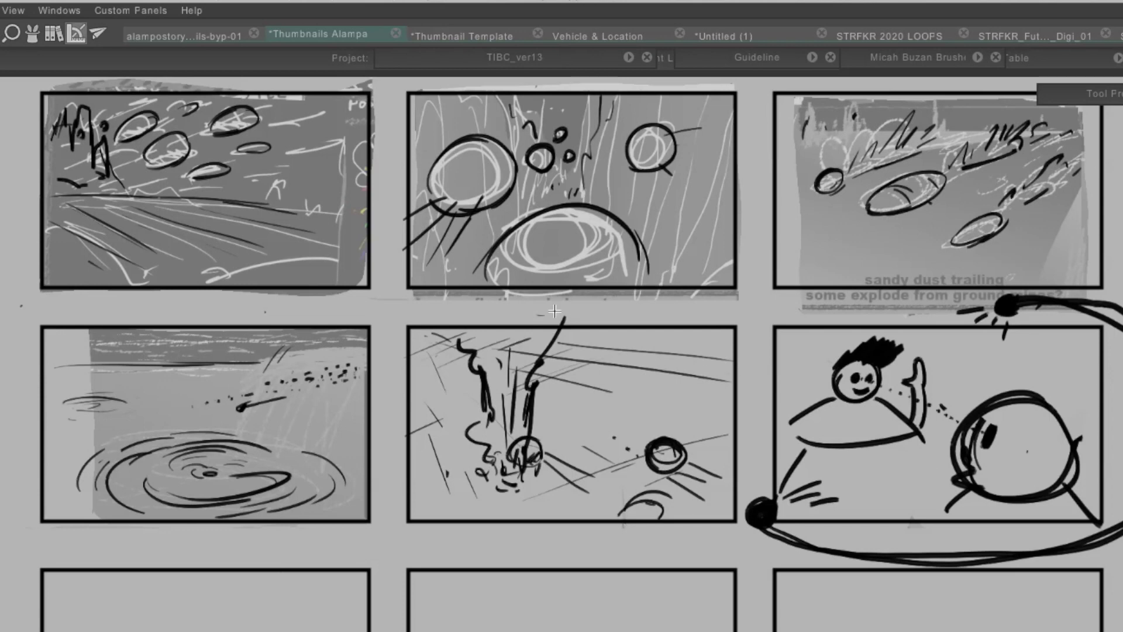
# - Lasso the whole figure and camera-path sketch around the sixth thumbnail, delete it, and clear the selection
pyautogui.moveTo(766, 556)
pyautogui.mouseDown()
pyautogui.moveTo(738, 486)
pyautogui.moveTo(795, 315)
pyautogui.moveTo(950, 284)
pyautogui.moveTo(1120, 289)
pyautogui.mouseUp()
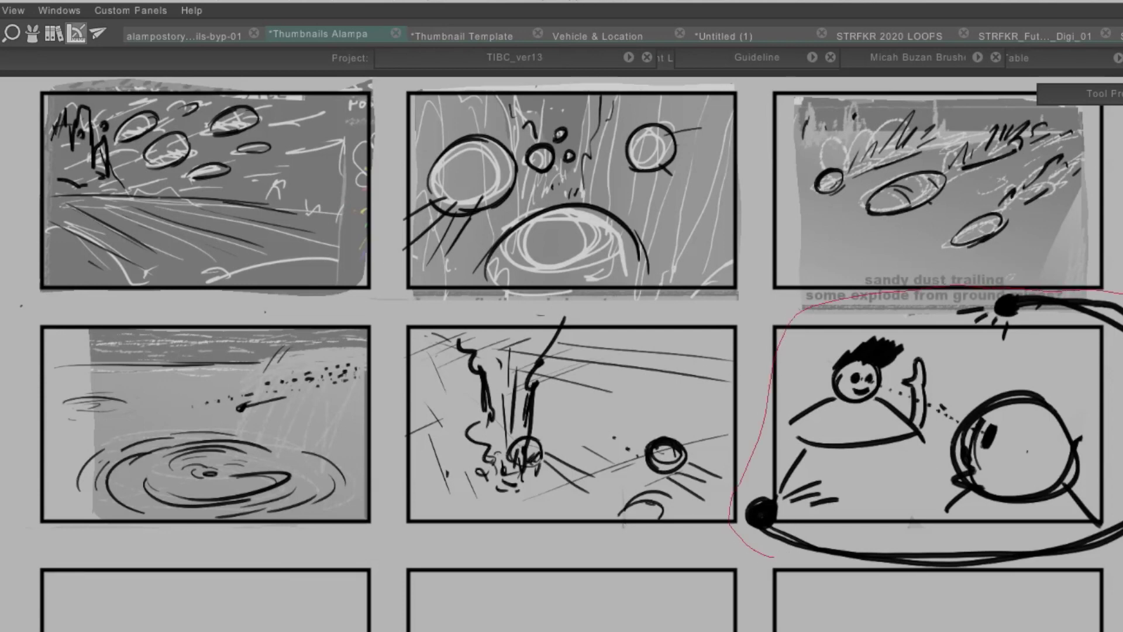
pyautogui.moveTo(1118, 584)
pyautogui.mouseDown()
pyautogui.moveTo(788, 582)
pyautogui.moveTo(760, 553)
pyautogui.mouseUp()
pyautogui.press('Delete')
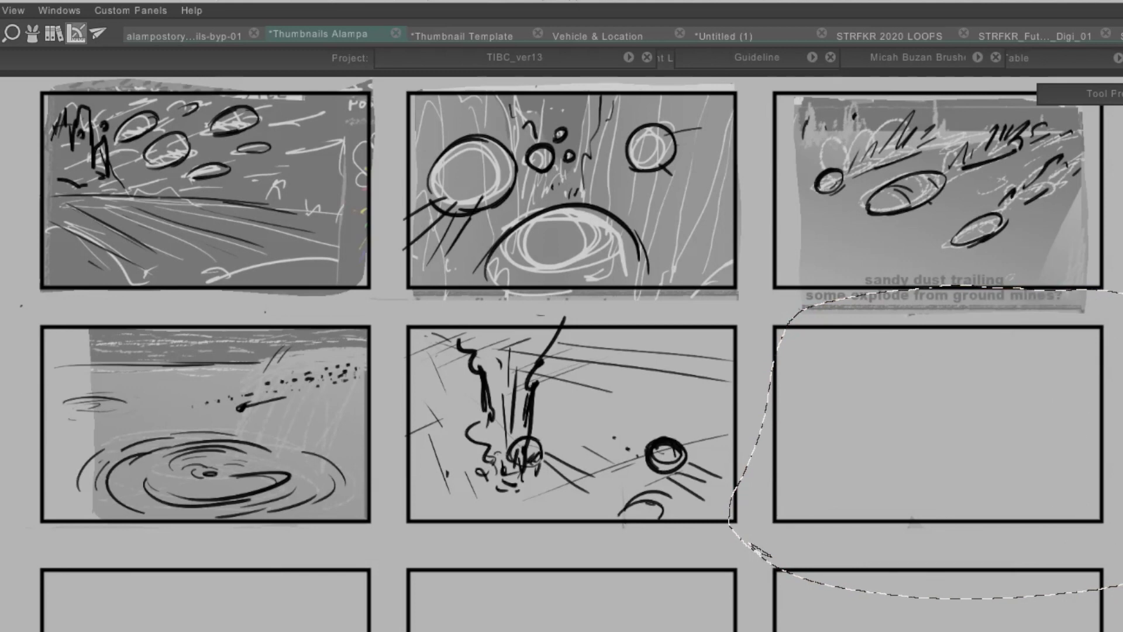
pyautogui.hotkey('ctrl', 'd')
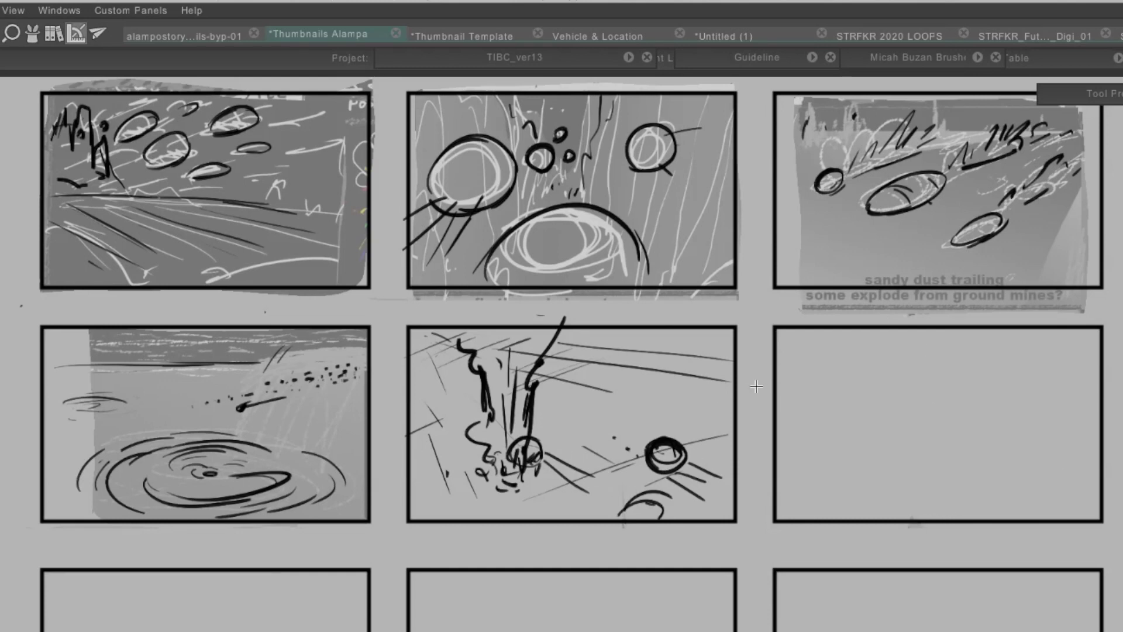
# - Darken the trail behind the exploding car in the fifth thumbnail and draw a bold diagonal line between the two cars
pyautogui.moveTo(536, 471)
pyautogui.mouseDown()
pyautogui.moveTo(563, 500)
pyautogui.moveTo(584, 488)
pyautogui.moveTo(570, 518)
pyautogui.moveTo(574, 498)
pyautogui.moveTo(596, 495)
pyautogui.mouseUp()
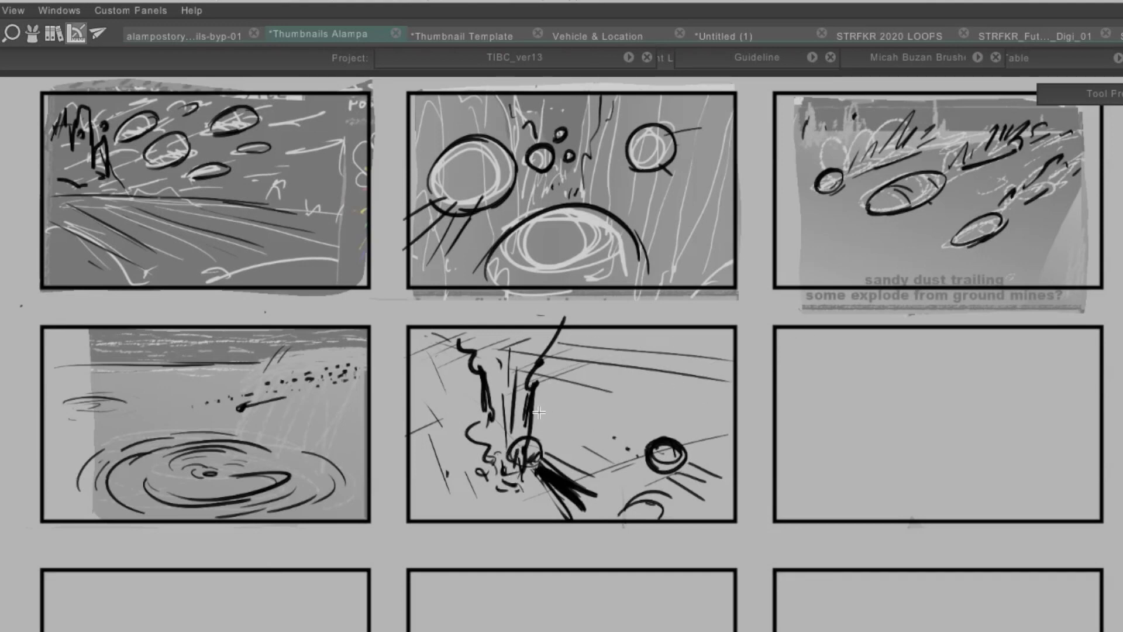
pyautogui.moveTo(530, 398); pyautogui.dragTo(646, 480)
pyautogui.hotkey('ctrl', 'z')
pyautogui.moveTo(547, 404); pyautogui.dragTo(678, 503)
pyautogui.moveTo(564, 411); pyautogui.dragTo(673, 504)
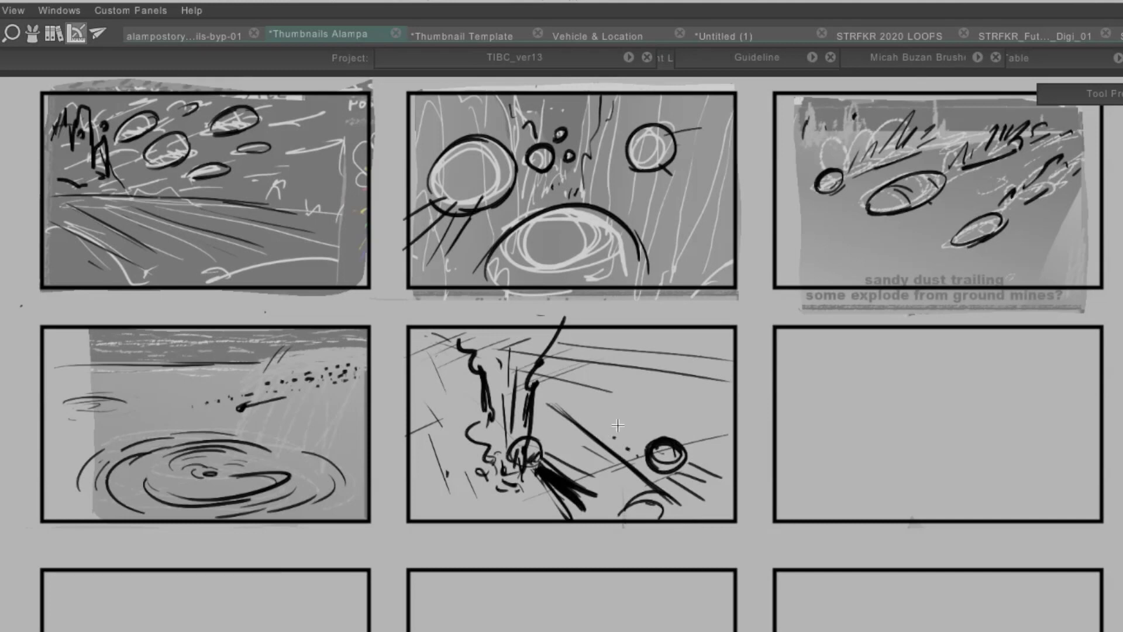
# - Sketch a circle with radiating strokes at the fifth thumbnail's lower-left corner and a long arc sweeping up around its left edge
pyautogui.moveTo(436, 517)
pyautogui.mouseDown()
pyautogui.moveTo(468, 544)
pyautogui.moveTo(464, 501)
pyautogui.mouseUp()
pyautogui.moveTo(398, 538); pyautogui.dragTo(417, 534)
pyautogui.moveTo(469, 529); pyautogui.dragTo(508, 559)
pyautogui.moveTo(413, 536)
pyautogui.mouseDown()
pyautogui.moveTo(446, 539)
pyautogui.moveTo(416, 564)
pyautogui.mouseUp()
pyautogui.moveTo(447, 502); pyautogui.dragTo(468, 452)
pyautogui.moveTo(486, 525); pyautogui.dragTo(530, 487)
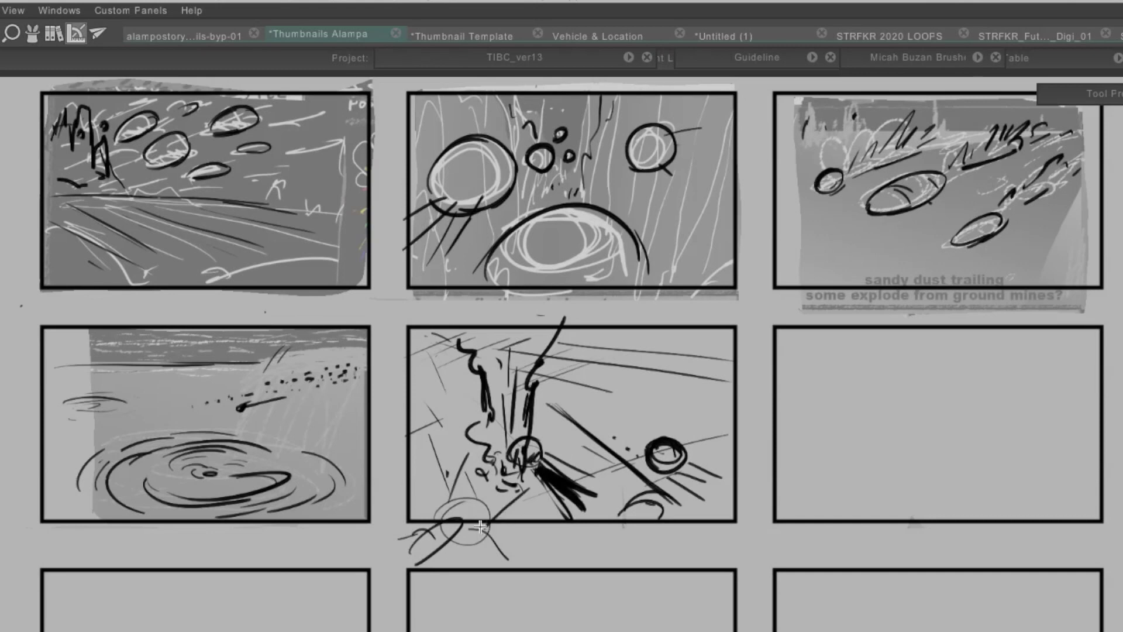
pyautogui.moveTo(436, 526)
pyautogui.mouseDown()
pyautogui.moveTo(412, 516)
pyautogui.moveTo(380, 407)
pyautogui.moveTo(421, 313)
pyautogui.moveTo(467, 311)
pyautogui.moveTo(437, 356)
pyautogui.mouseUp()
pyautogui.moveTo(462, 313); pyautogui.dragTo(506, 333)
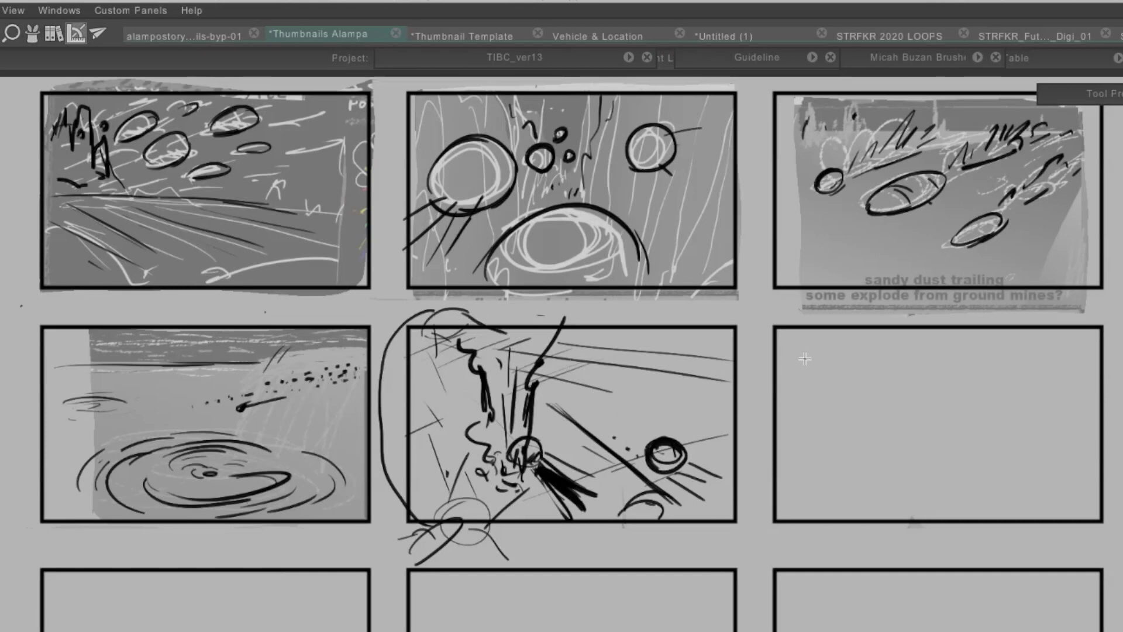
# - Draw a jagged explosion plume, a curved horizon and fanning ground perspective lines in the sixth thumbnail
pyautogui.moveTo(1001, 334)
pyautogui.mouseDown()
pyautogui.moveTo(1028, 461)
pyautogui.moveTo(1036, 445)
pyautogui.moveTo(1045, 465)
pyautogui.moveTo(1063, 457)
pyautogui.moveTo(1076, 420)
pyautogui.mouseUp()
pyautogui.moveTo(766, 444); pyautogui.dragTo(1122, 451)
pyautogui.hotkey('ctrl', 'z')
pyautogui.moveTo(793, 480); pyautogui.dragTo(1081, 478)
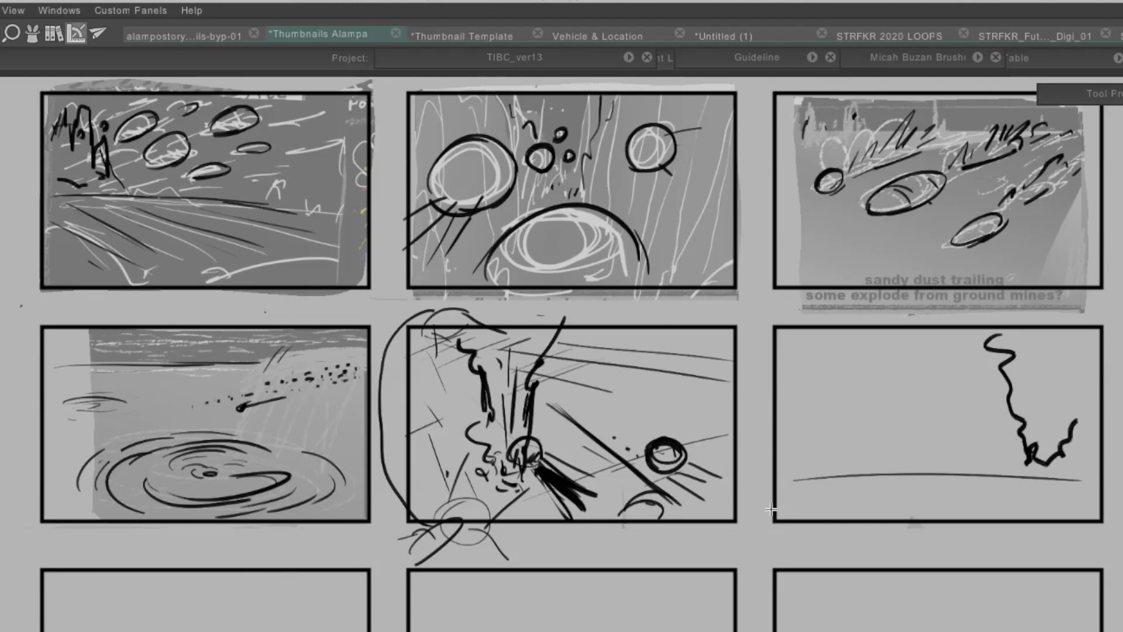
pyautogui.moveTo(857, 475); pyautogui.dragTo(777, 518)
pyautogui.moveTo(907, 471); pyautogui.dragTo(909, 523)
pyautogui.moveTo(952, 478); pyautogui.dragTo(997, 518)
pyautogui.moveTo(1001, 476)
pyautogui.mouseDown()
pyautogui.moveTo(1079, 515)
pyautogui.moveTo(1098, 499)
pyautogui.mouseUp()
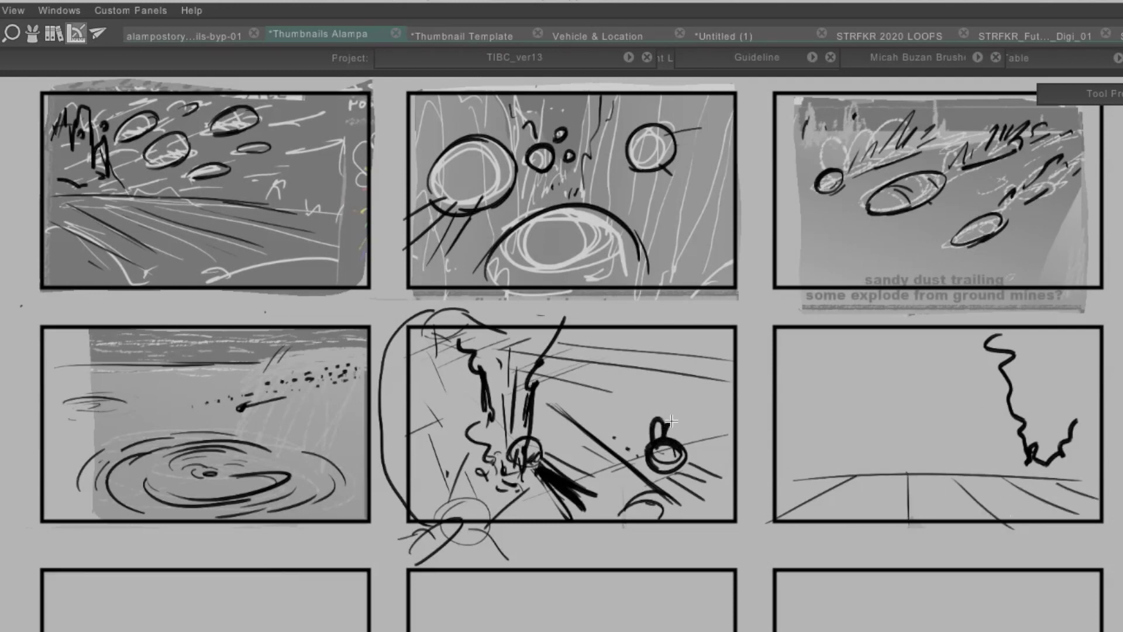
# - Add a pointed fin to the fifth thumbnail's round car and sketch a matching domed car on the sixth thumbnail's horizon
pyautogui.moveTo(657, 443)
pyautogui.mouseDown()
pyautogui.moveTo(650, 420)
pyautogui.moveTo(661, 420)
pyautogui.moveTo(646, 408)
pyautogui.moveTo(681, 442)
pyautogui.moveTo(648, 445)
pyautogui.moveTo(665, 468)
pyautogui.mouseUp()
pyautogui.hotkey('ctrl', 'z')
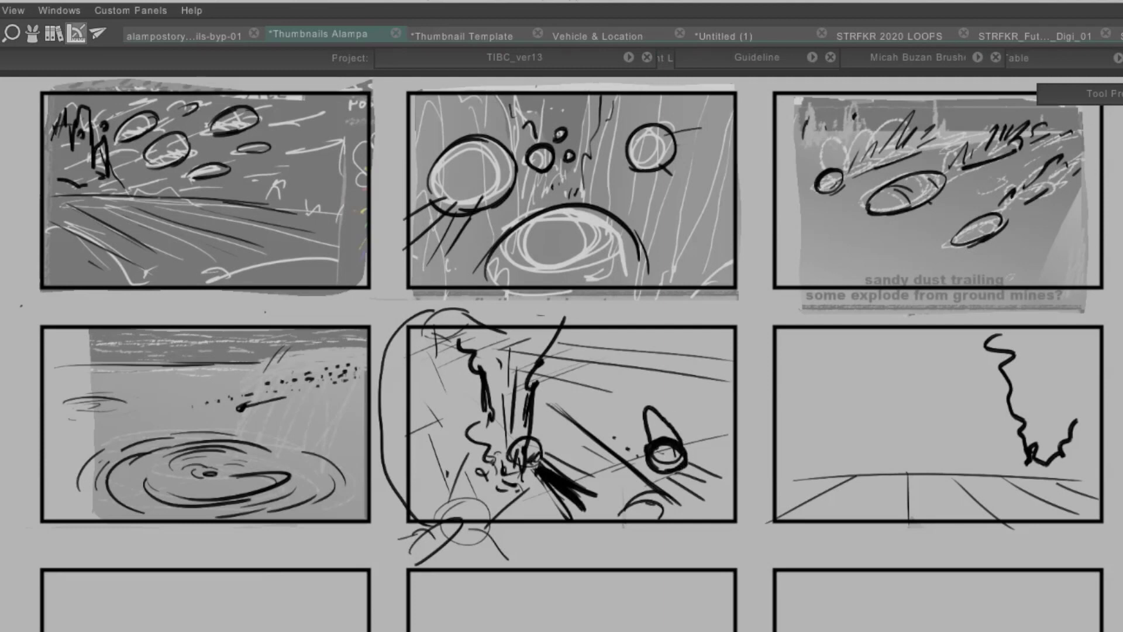
pyautogui.click(1026, 471)
pyautogui.click(1013, 455)
pyautogui.click(1010, 445)
pyautogui.moveTo(884, 467)
pyautogui.mouseDown()
pyautogui.moveTo(923, 459)
pyautogui.moveTo(934, 472)
pyautogui.moveTo(884, 465)
pyautogui.moveTo(917, 450)
pyautogui.mouseUp()
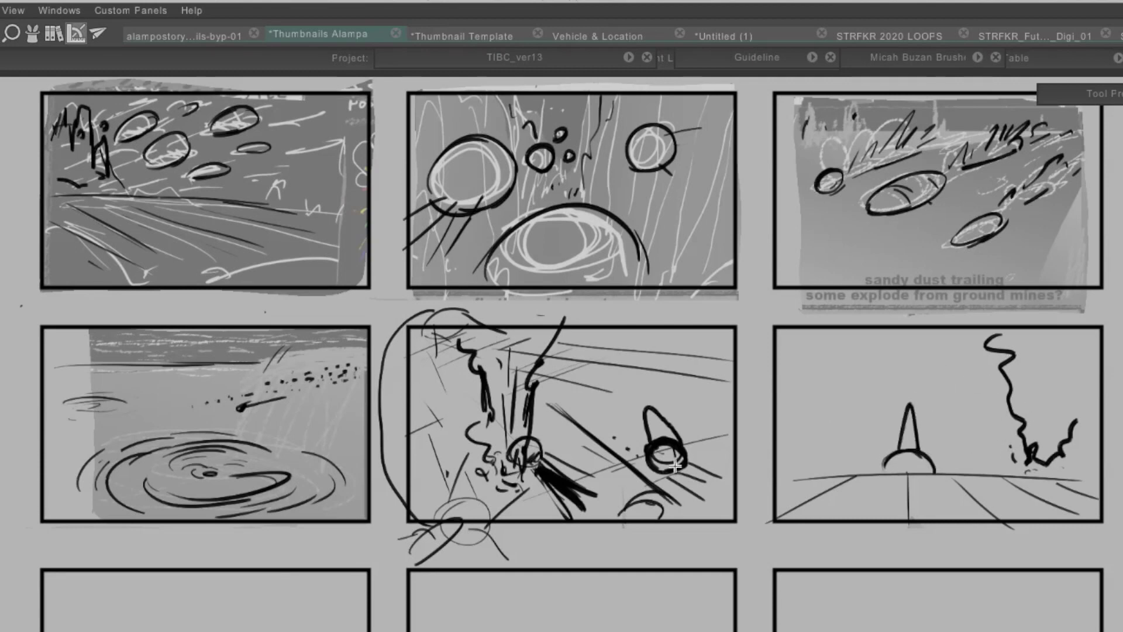
# - Thicken the horizon, extend the ground lines and add a detail stroke inside the domed car in the sixth thumbnail
pyautogui.moveTo(675, 465); pyautogui.dragTo(881, 453)
pyautogui.hotkey('ctrl', 'z')
pyautogui.moveTo(785, 476); pyautogui.dragTo(1075, 475)
pyautogui.moveTo(869, 490)
pyautogui.mouseDown()
pyautogui.moveTo(862, 503)
pyautogui.moveTo(807, 492)
pyautogui.mouseUp()
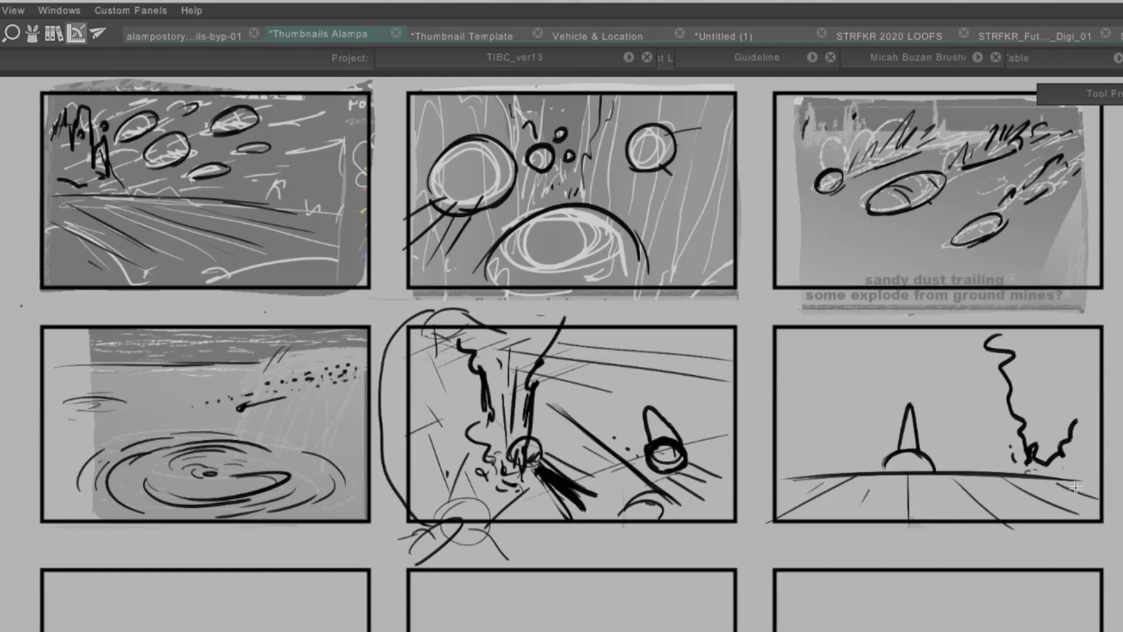
pyautogui.moveTo(1046, 477); pyautogui.dragTo(1100, 483)
pyautogui.moveTo(891, 463); pyautogui.dragTo(915, 460)
# - Save the thumbnails project
pyautogui.moveTo(32, 630)
pyautogui.mouseDown()
pyautogui.moveTo(401, 613)
pyautogui.moveTo(131, 621)
pyautogui.moveTo(260, 599)
pyautogui.moveTo(67, 587)
pyautogui.mouseUp()
pyautogui.hotkey('ctrl', 'z')
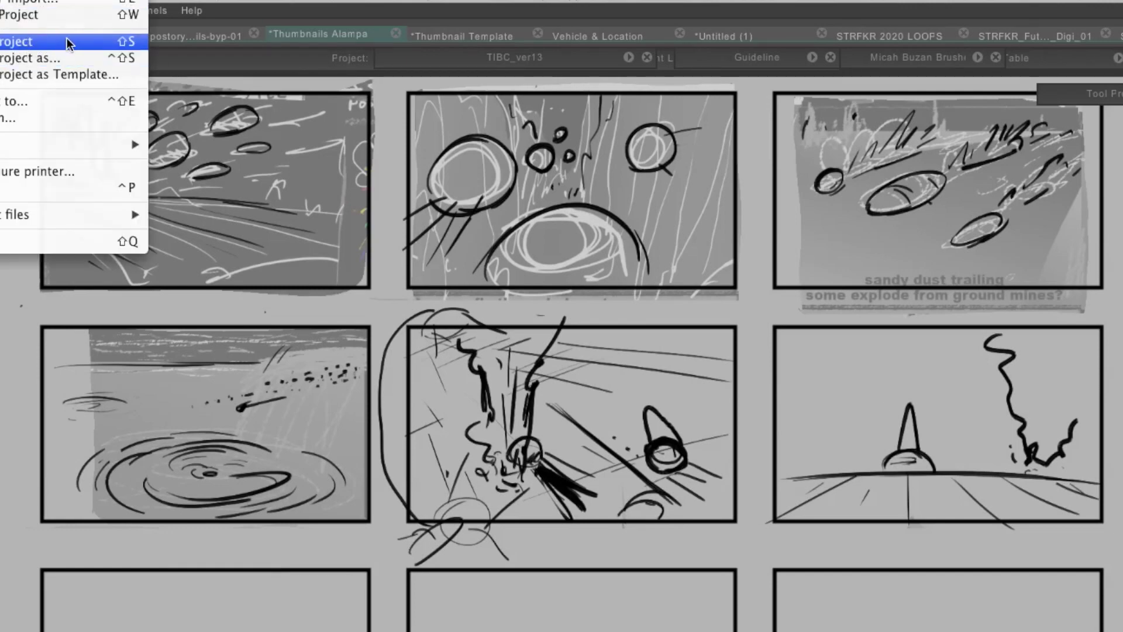
pyautogui.click(37, 45)
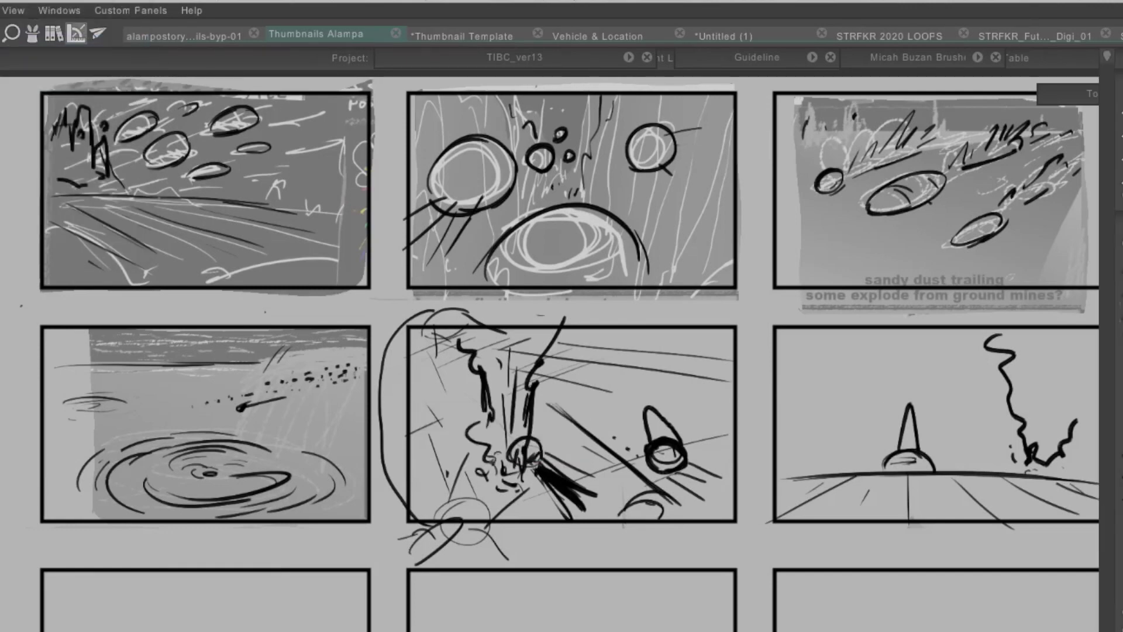
# - Switch to the script document, shift its window to expose more text, and read the desert and ocean passages
pyautogui.press('super+Tab')
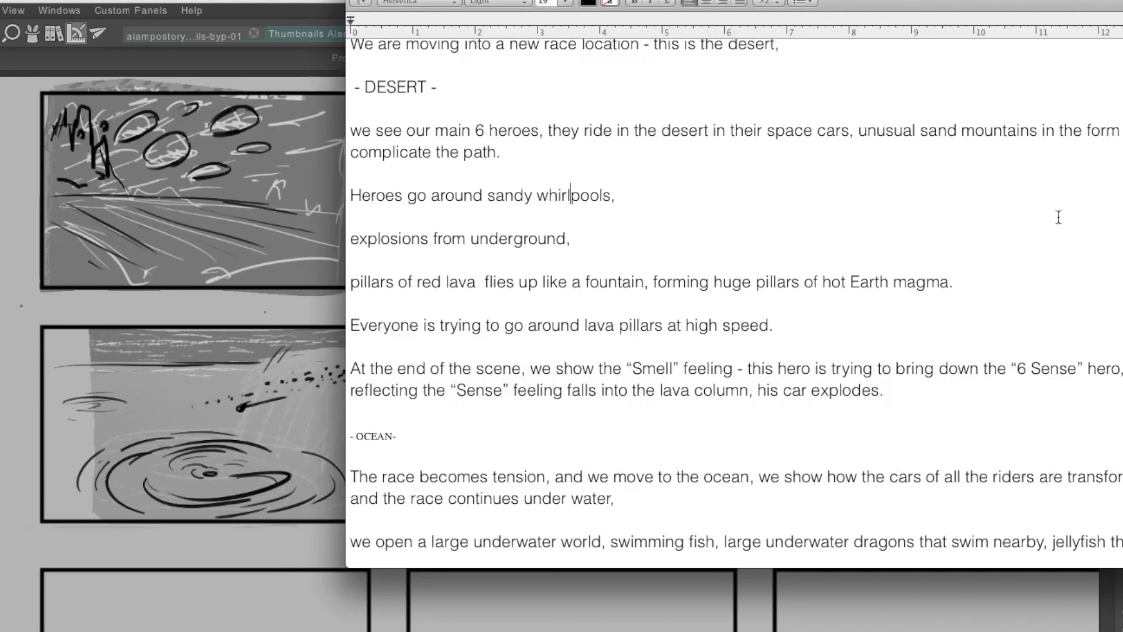
pyautogui.doubleClick(582, 245)
pyautogui.moveTo(952, 1); pyautogui.dragTo(924, 3)
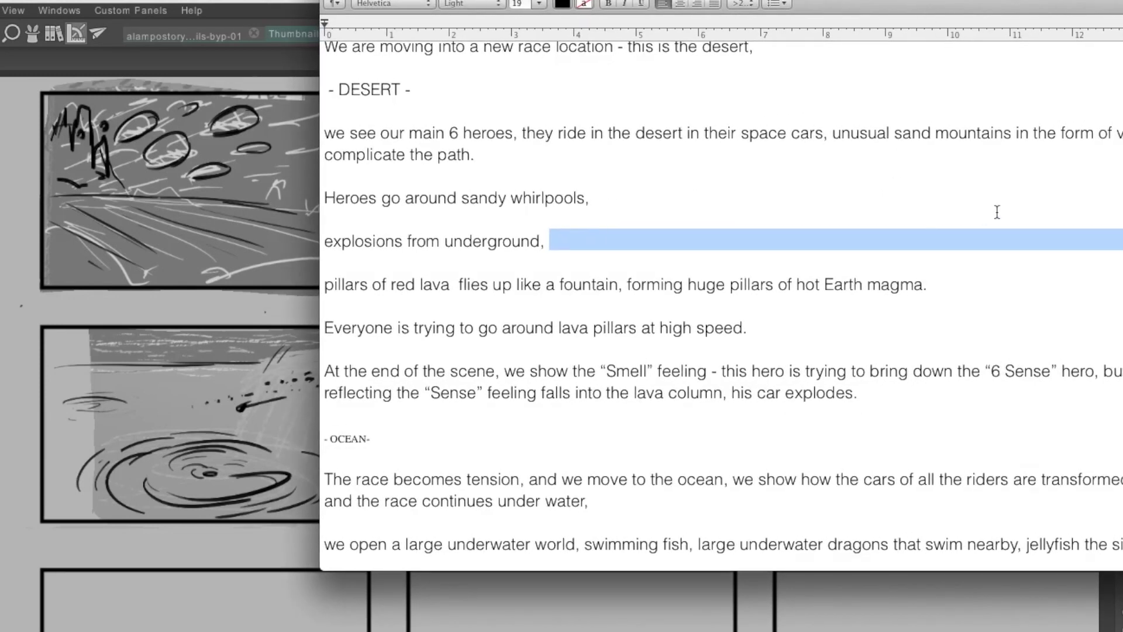
pyautogui.moveTo(1099, 4); pyautogui.dragTo(1093, 3)
pyautogui.moveTo(920, 2); pyautogui.dragTo(915, 2)
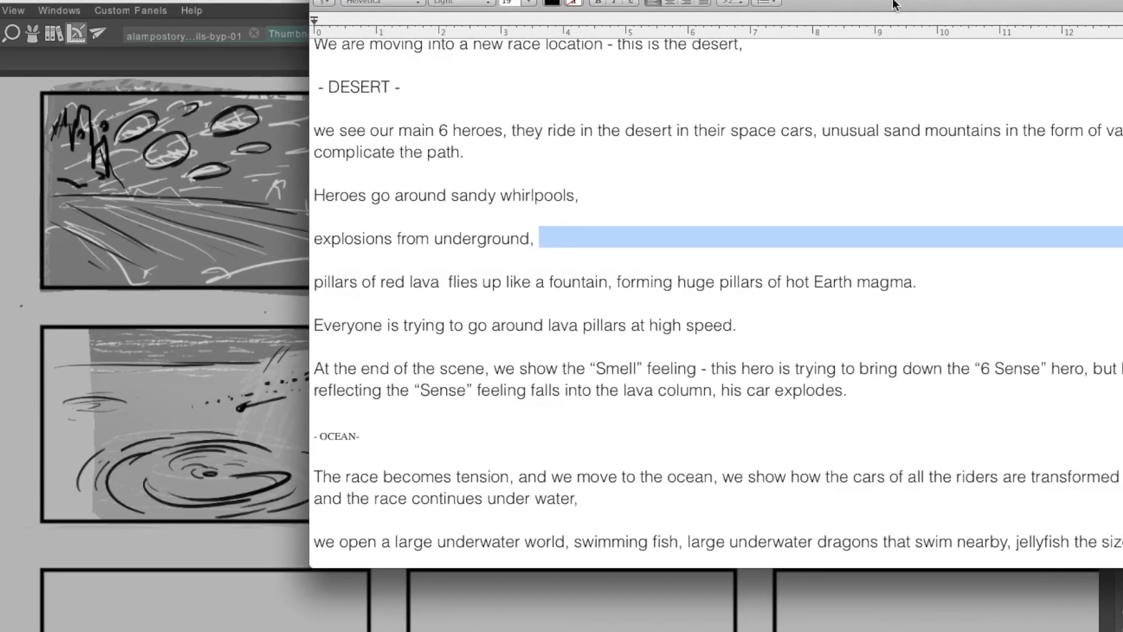
pyautogui.moveTo(994, 3); pyautogui.dragTo(936, 3)
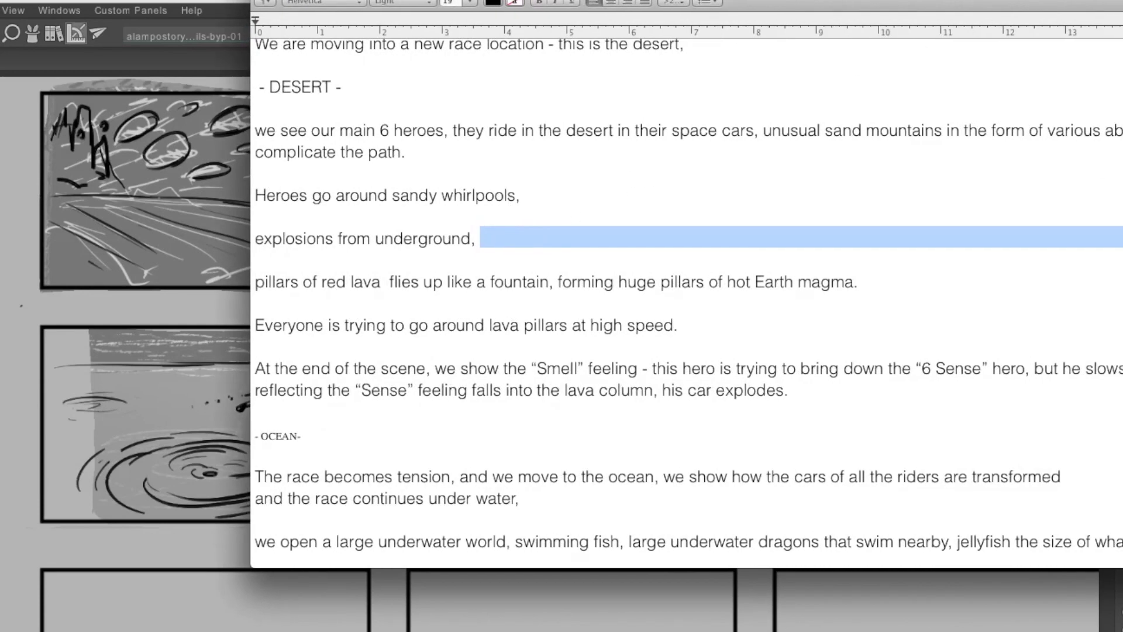
pyautogui.scroll(-7, 688, 295)
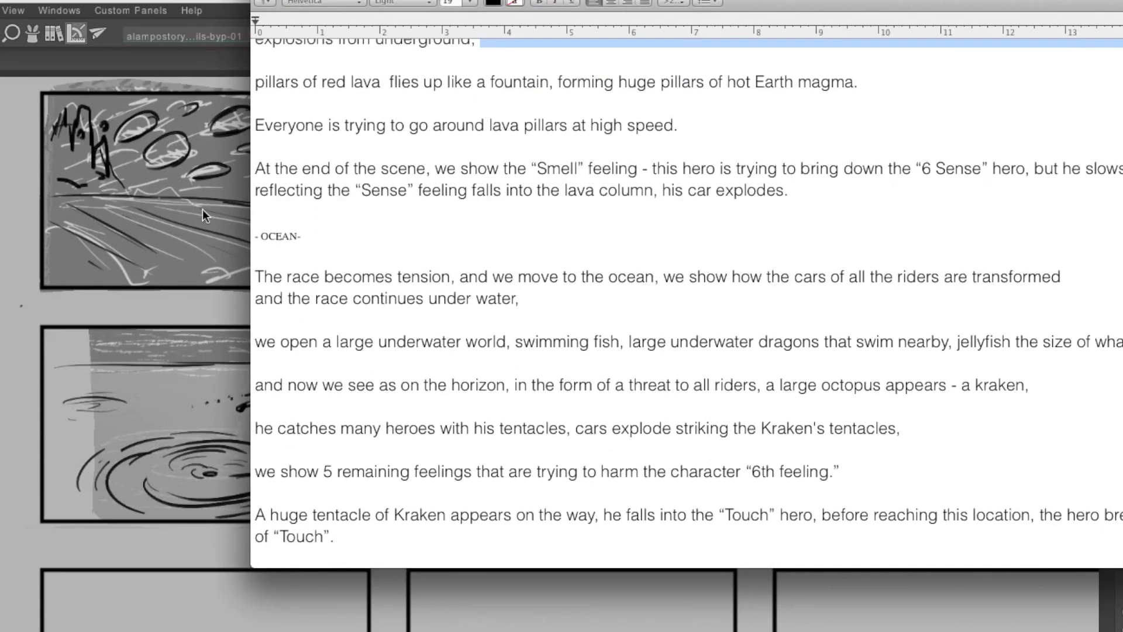
pyautogui.click(100, 293)
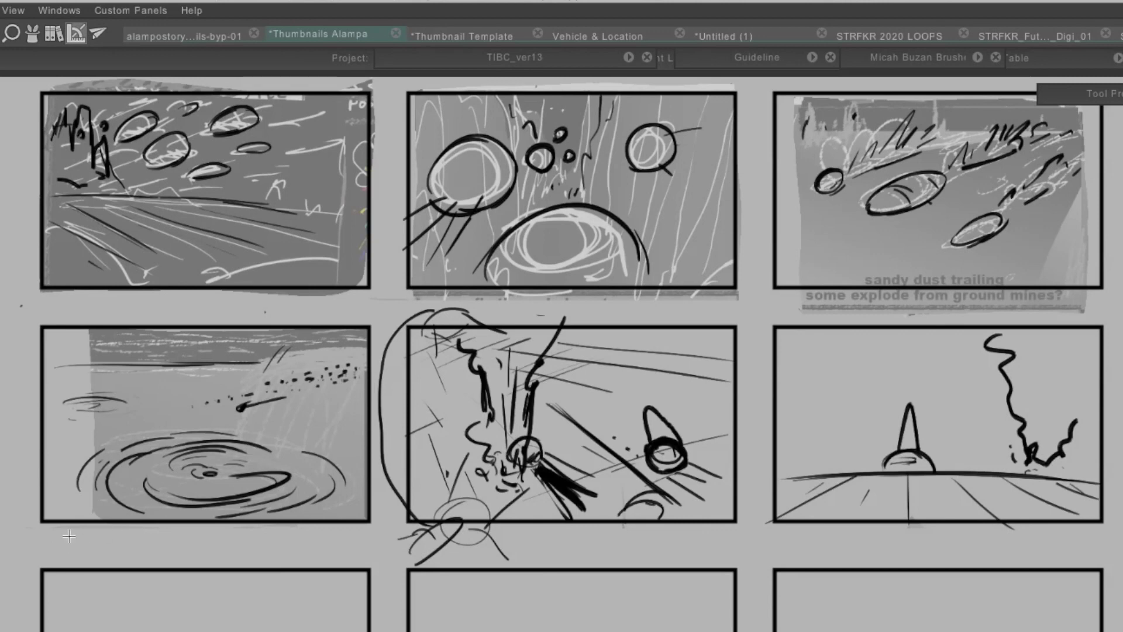
pyautogui.moveTo(82, 536)
pyautogui.mouseDown()
pyautogui.moveTo(81, 555)
pyautogui.moveTo(95, 547)
pyautogui.moveTo(83, 547)
pyautogui.mouseUp()
pyautogui.hotkey('ctrl', 'z')
pyautogui.hotkey('ctrl', 'z')
pyautogui.moveTo(90, 539); pyautogui.dragTo(126, 547)
pyautogui.click(141, 546)
pyautogui.moveTo(201, 544); pyautogui.dragTo(59, 554)
# - Add an inner contour line to the domed car in the sixth thumbnail
pyautogui.moveTo(885, 463)
pyautogui.mouseDown()
pyautogui.moveTo(899, 456)
pyautogui.moveTo(928, 474)
pyautogui.mouseUp()
# - Switch to the script document and reread the desert scene's lines about underground explosions and lava pillars
pyautogui.press('super+Tab')
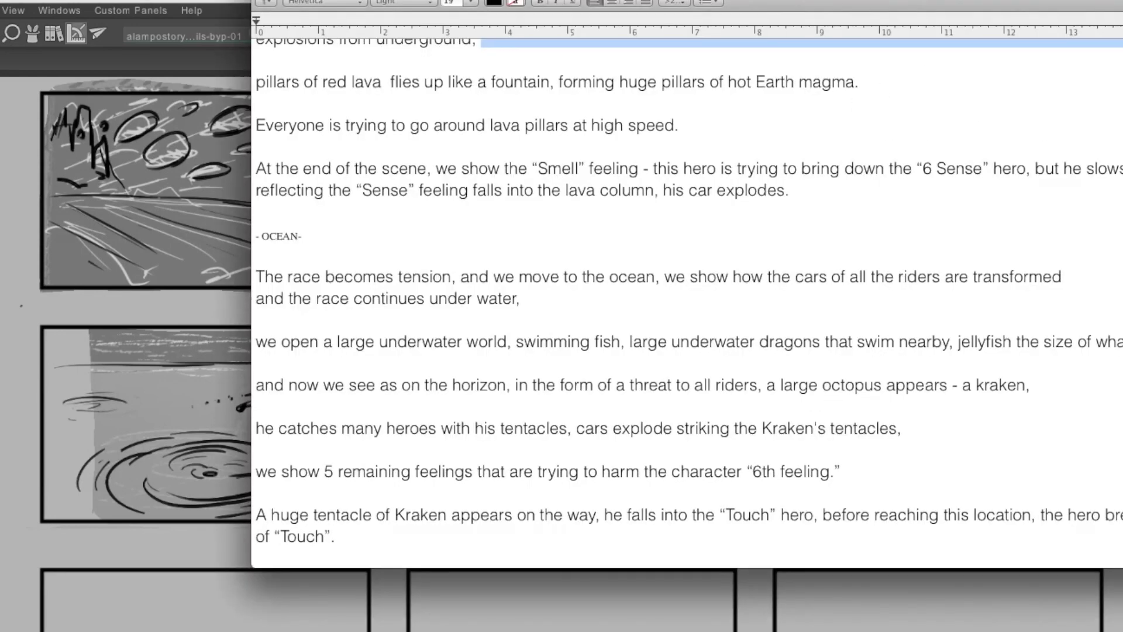
pyautogui.scroll(-1, 639, 172)
pyautogui.scroll(5, 638, 172)
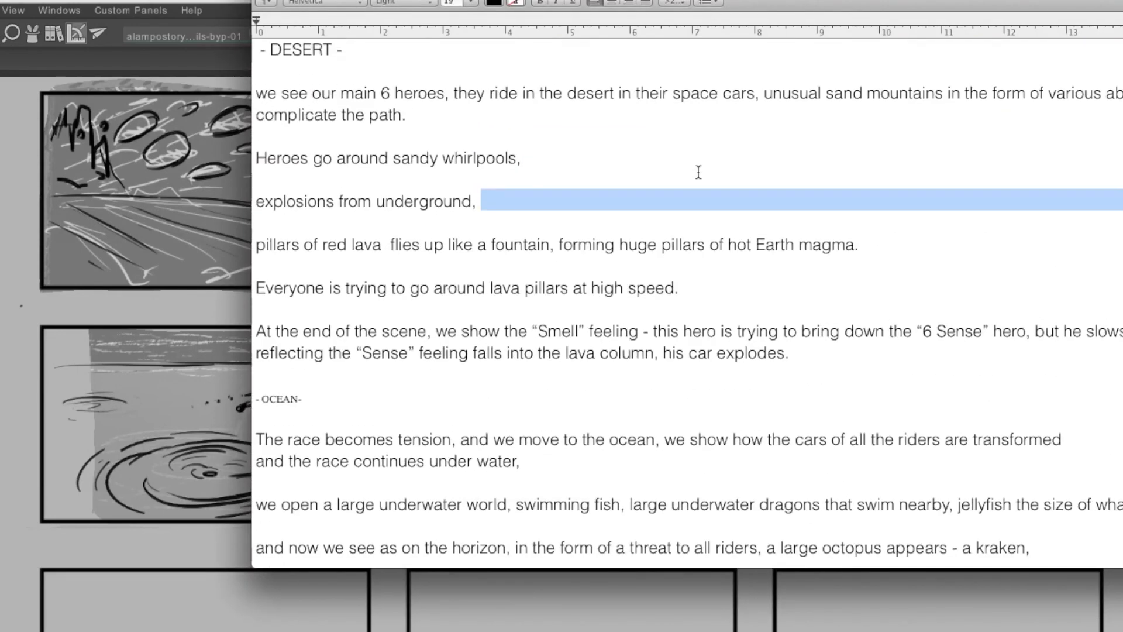
pyautogui.scroll(-1, 657, 253)
pyautogui.scroll(1, 657, 253)
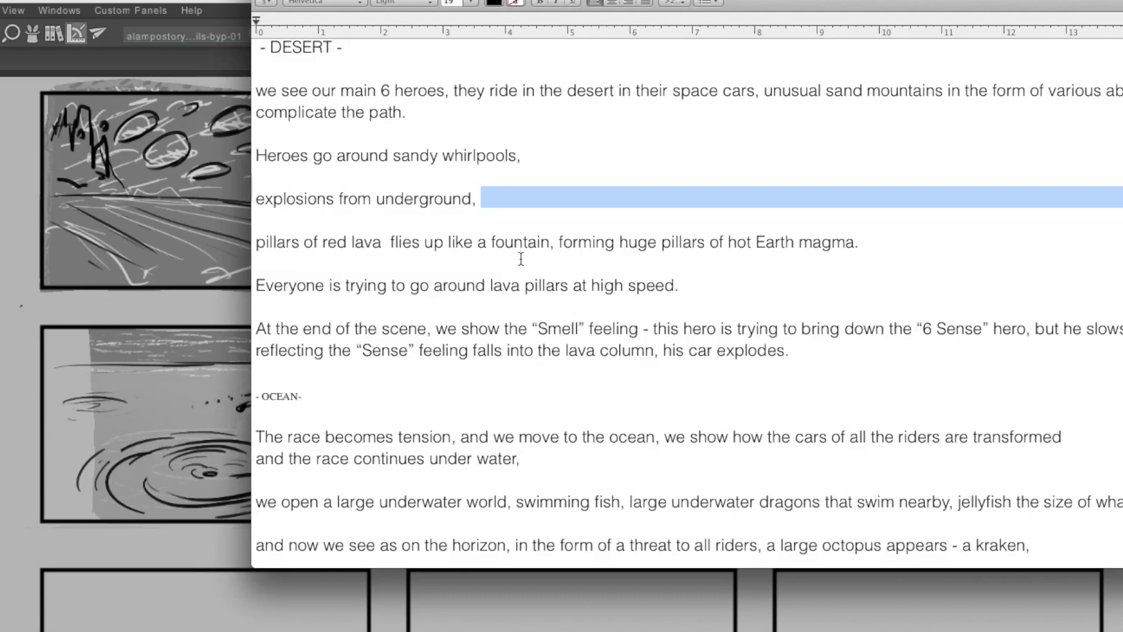
pyautogui.click(725, 258)
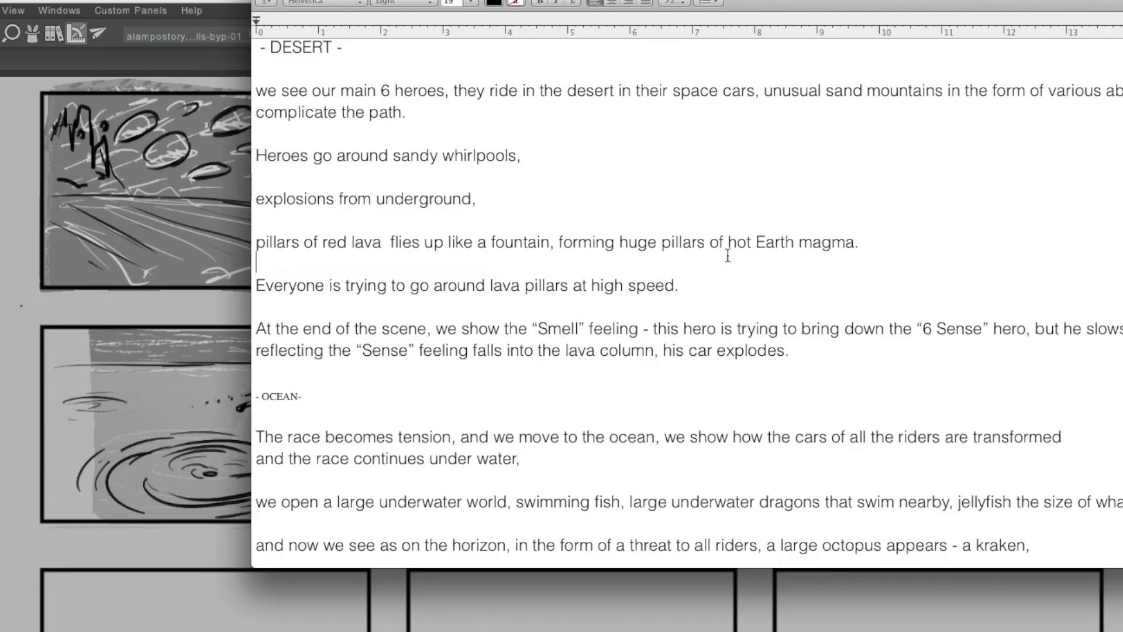
pyautogui.click(211, 374)
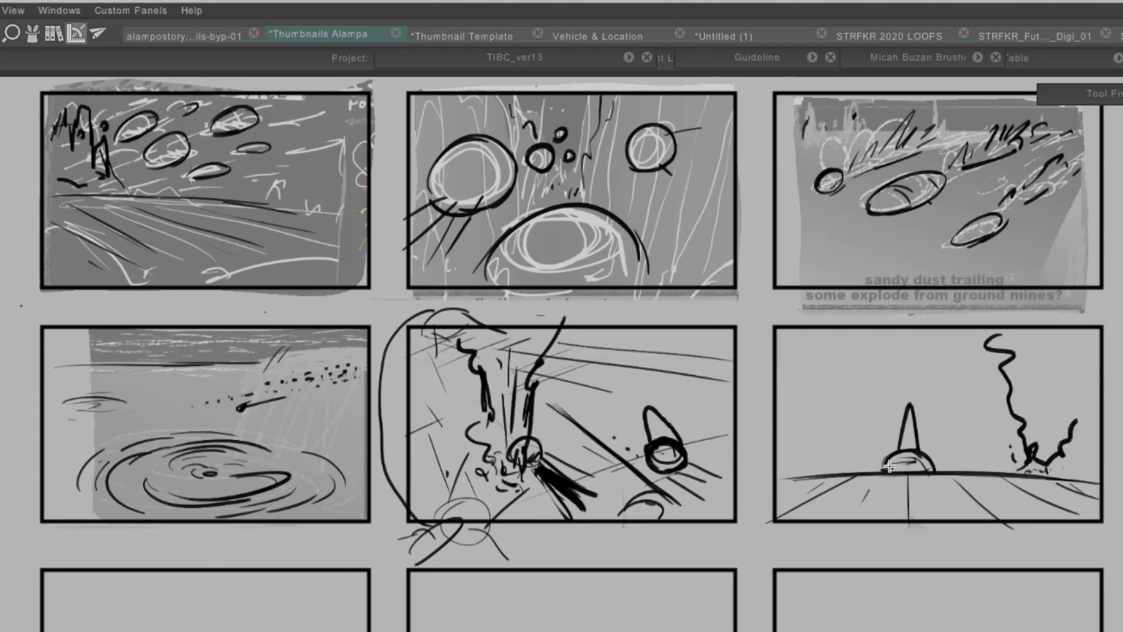
# - Darken the outline and inner shading of the domed car in the sixth thumbnail
pyautogui.moveTo(887, 465)
pyautogui.mouseDown()
pyautogui.moveTo(906, 451)
pyautogui.moveTo(929, 470)
pyautogui.moveTo(886, 464)
pyautogui.moveTo(930, 467)
pyautogui.mouseUp()
# - Try a handwritten "center" label above the domed car in the sixth thumbnail
pyautogui.moveTo(870, 359)
pyautogui.mouseDown()
pyautogui.moveTo(865, 381)
pyautogui.moveTo(890, 377)
pyautogui.mouseUp()
pyautogui.moveTo(893, 370); pyautogui.dragTo(931, 383)
pyautogui.moveTo(919, 367); pyautogui.dragTo(968, 358)
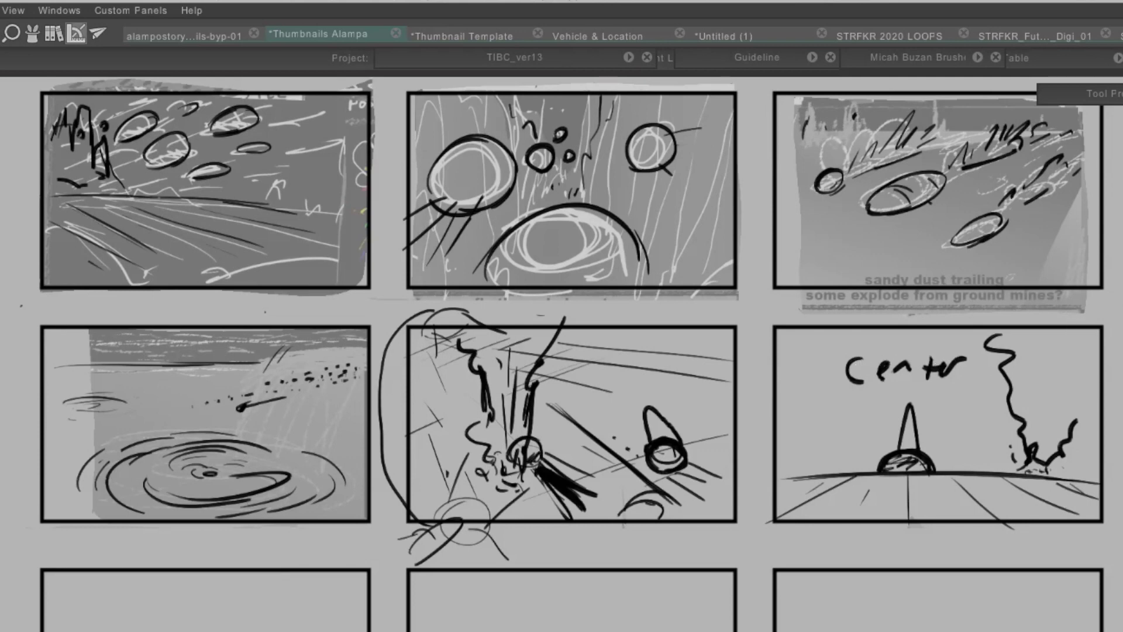
pyautogui.hotkey('ctrl', 'z')
pyautogui.hotkey('ctrl', 'z')
pyautogui.hotkey('ctrl', 'z')
pyautogui.hotkey('ctrl', 'z')
pyautogui.hotkey('ctrl', 'z')
pyautogui.hotkey('ctrl', 'z')
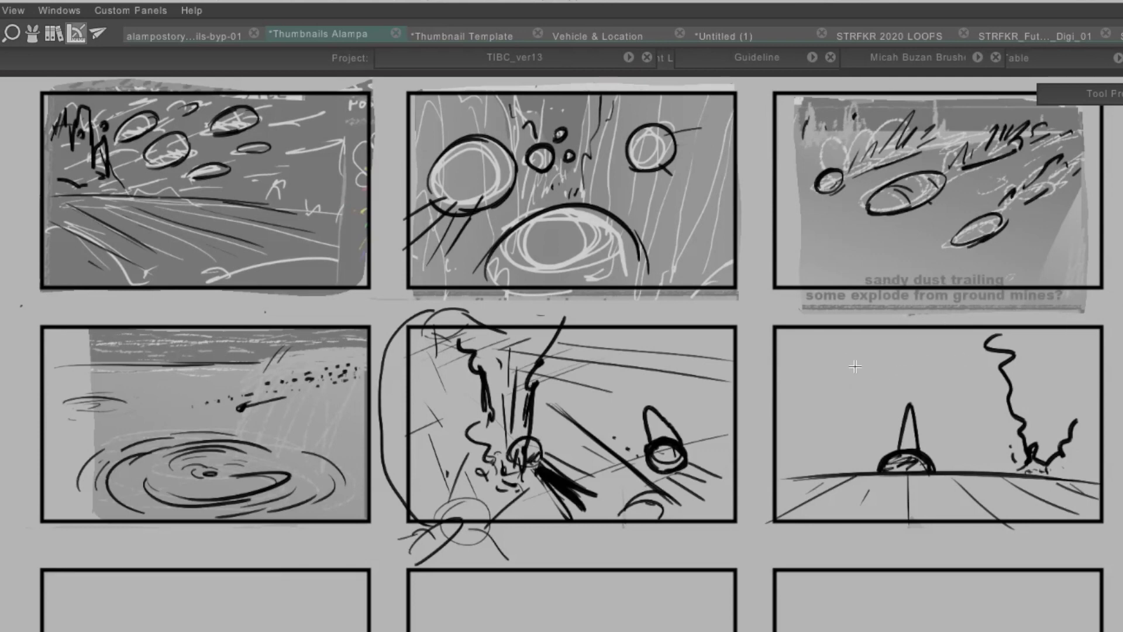
# - Try a handwritten "nuetral" label above the domed car in the sixth thumbnail
pyautogui.moveTo(840, 373)
pyautogui.mouseDown()
pyautogui.moveTo(870, 377)
pyautogui.moveTo(881, 352)
pyautogui.moveTo(881, 368)
pyautogui.moveTo(948, 354)
pyautogui.moveTo(950, 380)
pyautogui.mouseUp()
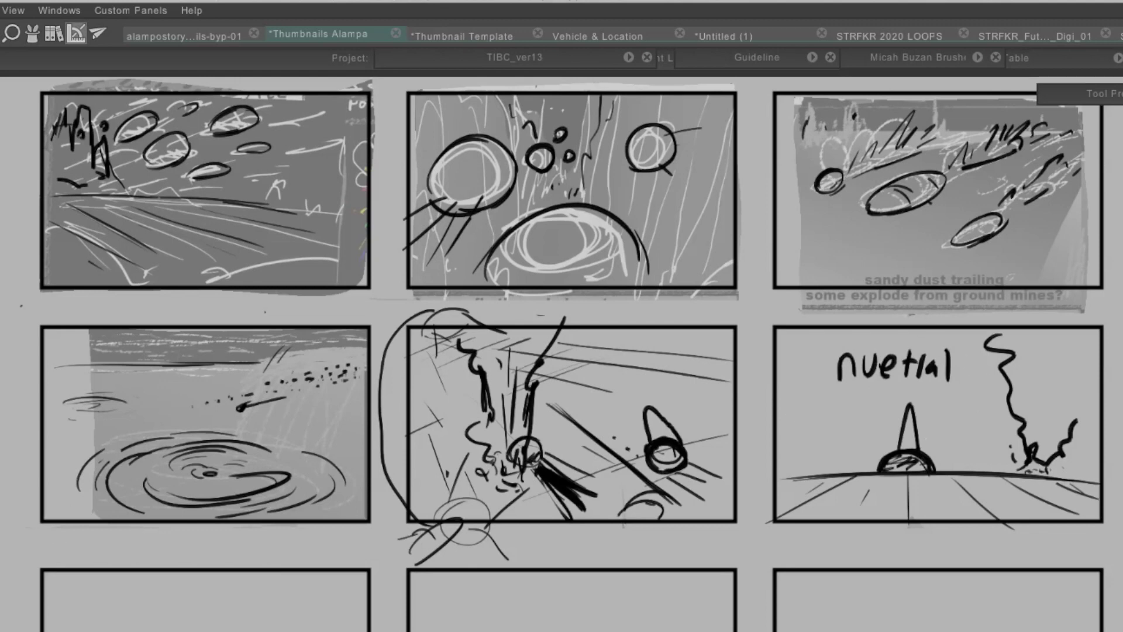
pyautogui.moveTo(151, 628)
pyautogui.mouseDown()
pyautogui.moveTo(247, 628)
pyautogui.moveTo(196, 619)
pyautogui.mouseUp()
pyautogui.hotkey('ctrl', 'z')
pyautogui.hotkey('ctrl', 'z')
pyautogui.moveTo(220, 605)
pyautogui.mouseDown()
pyautogui.moveTo(180, 612)
pyautogui.moveTo(218, 606)
pyautogui.moveTo(198, 627)
pyautogui.mouseUp()
pyautogui.hotkey('ctrl', 'z')
pyautogui.hotkey('ctrl', 'z')
pyautogui.hotkey('ctrl', 'z')
pyautogui.hotkey('ctrl', 'z')
pyautogui.hotkey('ctrl', 'z')
pyautogui.hotkey('ctrl', 'z')
pyautogui.hotkey('ctrl', 'z')
pyautogui.hotkey('ctrl', 'z')
pyautogui.hotkey('ctrl', 'z')
pyautogui.hotkey('ctrl', 'z')
pyautogui.hotkey('ctrl', 'z')
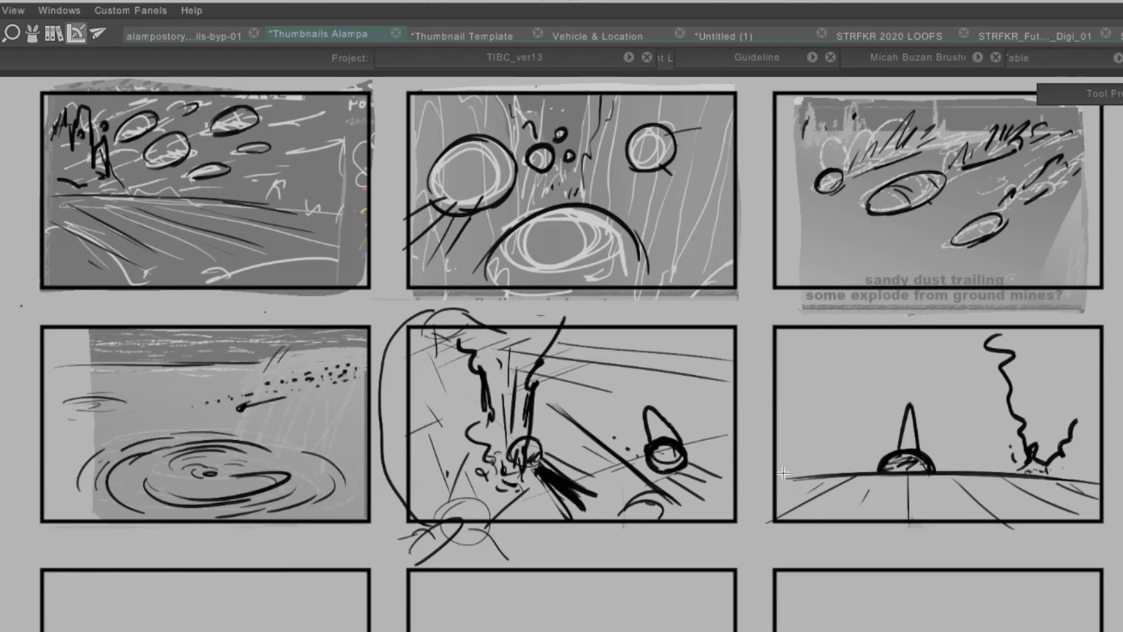
# - Sketch two dark flat-topped shapes on thin stems beside the domed car in the sixth thumbnail
pyautogui.moveTo(783, 473); pyautogui.dragTo(871, 472)
pyautogui.hotkey('ctrl', 'z')
pyautogui.moveTo(795, 444); pyautogui.dragTo(814, 381)
pyautogui.hotkey('ctrl', 'z')
pyautogui.moveTo(794, 445)
pyautogui.mouseDown()
pyautogui.moveTo(829, 367)
pyautogui.moveTo(848, 420)
pyautogui.moveTo(828, 394)
pyautogui.moveTo(826, 450)
pyautogui.mouseUp()
pyautogui.hotkey('ctrl', 'z')
pyautogui.moveTo(825, 383)
pyautogui.mouseDown()
pyautogui.moveTo(842, 386)
pyautogui.moveTo(828, 389)
pyautogui.mouseUp()
pyautogui.moveTo(836, 438); pyautogui.dragTo(838, 408)
pyautogui.moveTo(838, 407)
pyautogui.mouseDown()
pyautogui.moveTo(842, 441)
pyautogui.moveTo(860, 417)
pyautogui.mouseUp()
pyautogui.moveTo(877, 365)
pyautogui.mouseDown()
pyautogui.moveTo(872, 418)
pyautogui.moveTo(892, 362)
pyautogui.moveTo(866, 424)
pyautogui.moveTo(865, 390)
pyautogui.mouseUp()
pyautogui.hotkey('ctrl', 'z')
pyautogui.hotkey('ctrl', 'z')
pyautogui.moveTo(876, 358)
pyautogui.mouseDown()
pyautogui.moveTo(866, 365)
pyautogui.moveTo(869, 418)
pyautogui.mouseUp()
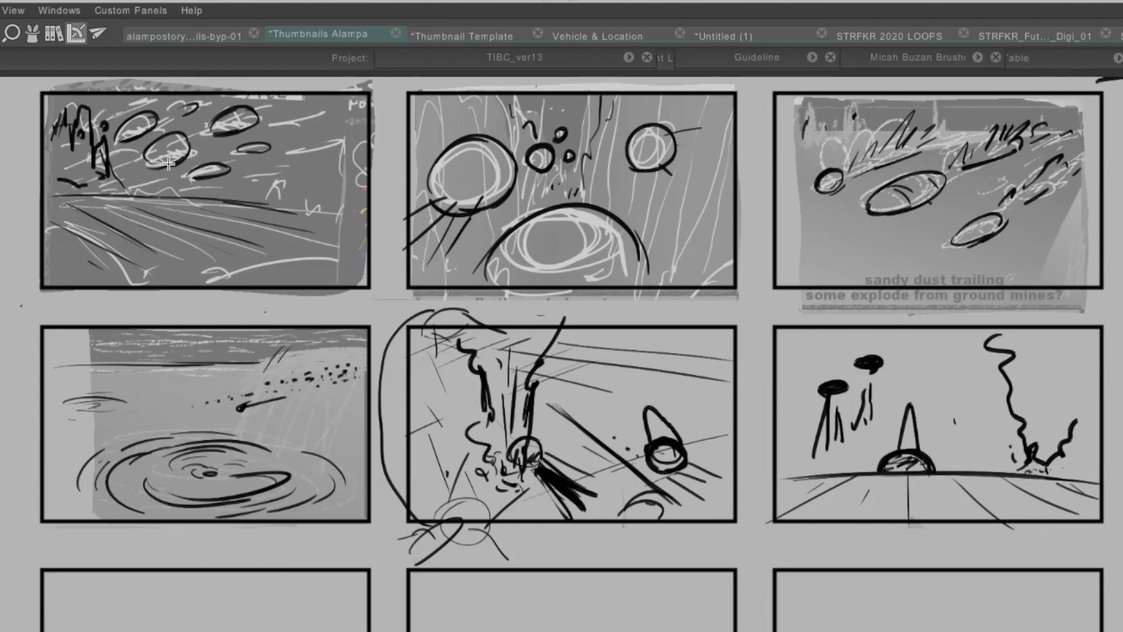
# - Add black formations along the first thumbnail's horizon, a red downward arrow at the horizon and a red leftward arrow beneath the frame
pyautogui.moveTo(83, 125)
pyautogui.mouseDown()
pyautogui.moveTo(99, 163)
pyautogui.moveTo(125, 160)
pyautogui.moveTo(150, 186)
pyautogui.moveTo(124, 175)
pyautogui.moveTo(98, 193)
pyautogui.moveTo(164, 185)
pyautogui.moveTo(240, 203)
pyautogui.moveTo(259, 184)
pyautogui.mouseUp()
pyautogui.moveTo(296, 128)
pyautogui.mouseDown()
pyautogui.moveTo(275, 187)
pyautogui.moveTo(289, 201)
pyautogui.moveTo(310, 193)
pyautogui.moveTo(309, 211)
pyautogui.moveTo(281, 198)
pyautogui.moveTo(307, 196)
pyautogui.mouseUp()
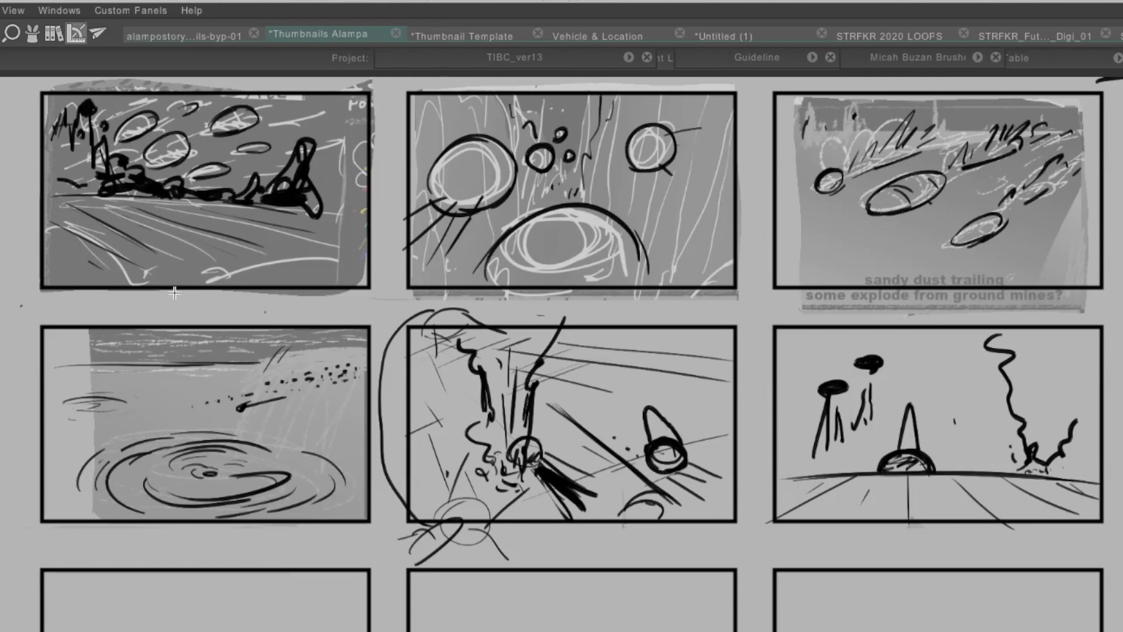
pyautogui.moveTo(196, 299)
pyautogui.mouseDown()
pyautogui.moveTo(134, 304)
pyautogui.moveTo(160, 298)
pyautogui.moveTo(131, 305)
pyautogui.mouseUp()
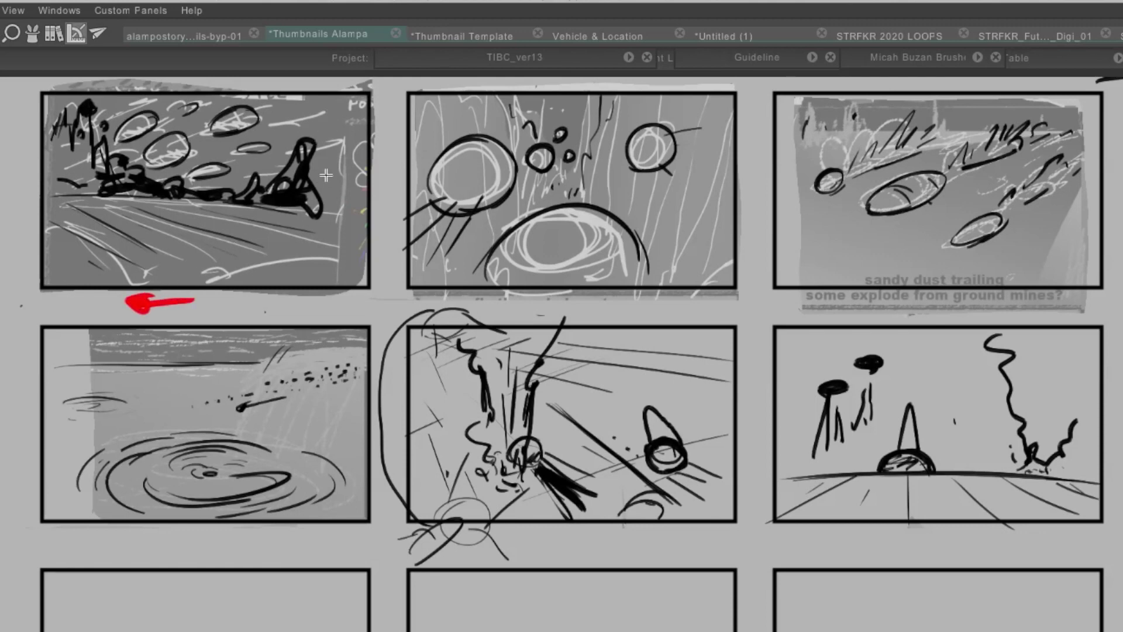
pyautogui.moveTo(84, 181)
pyautogui.mouseDown()
pyautogui.moveTo(82, 219)
pyautogui.moveTo(81, 196)
pyautogui.mouseUp()
pyautogui.moveTo(349, 207)
pyautogui.mouseDown()
pyautogui.moveTo(228, 201)
pyautogui.moveTo(383, 217)
pyautogui.mouseUp()
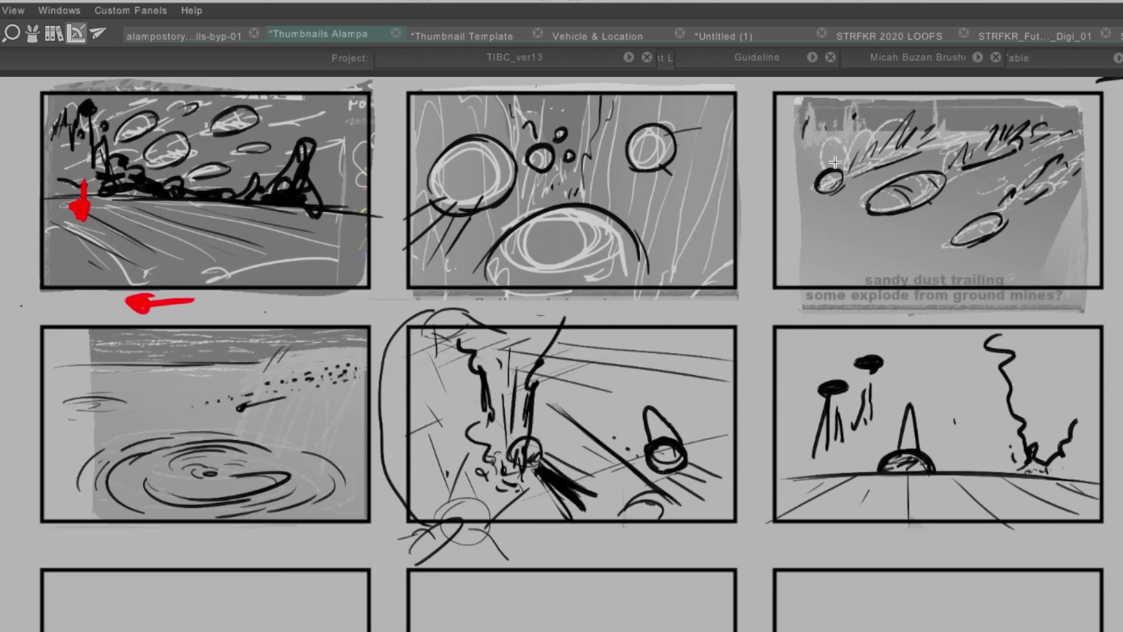
# - Add a curved horizon, distant dots and dark spikes to the third thumbnail, with a red arrow curving back into the frame
pyautogui.moveTo(996, 126)
pyautogui.mouseDown()
pyautogui.moveTo(934, 112)
pyautogui.moveTo(916, 148)
pyautogui.mouseUp()
pyautogui.hotkey('ctrl', 'z')
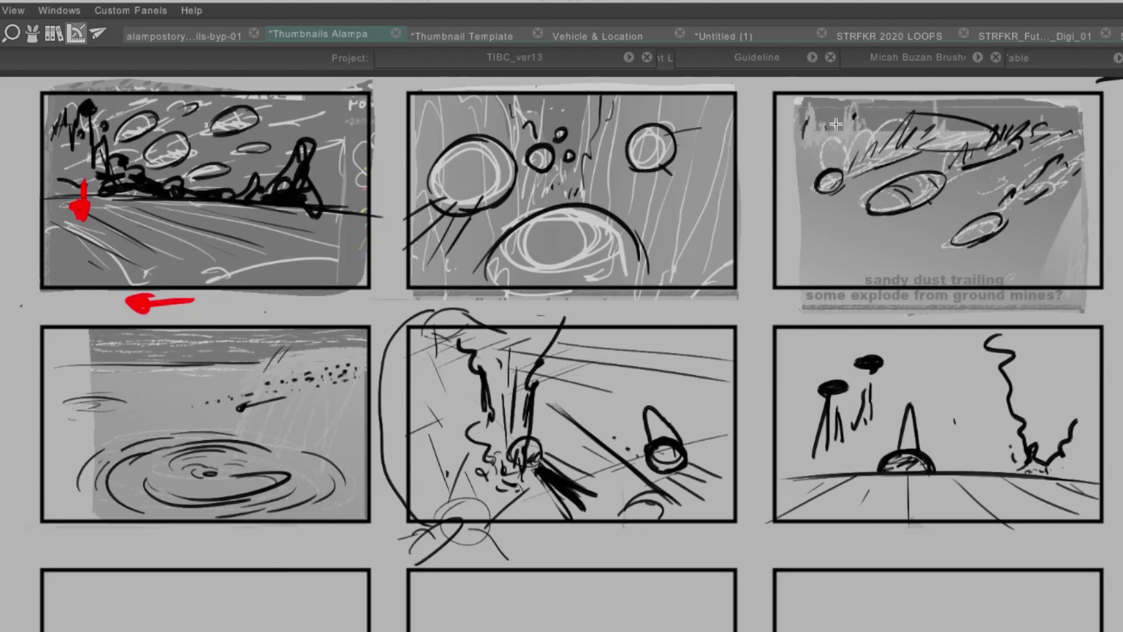
pyautogui.moveTo(862, 118)
pyautogui.mouseDown()
pyautogui.moveTo(849, 120)
pyautogui.moveTo(896, 108)
pyautogui.moveTo(972, 126)
pyautogui.mouseUp()
pyautogui.hotkey('ctrl', 'z')
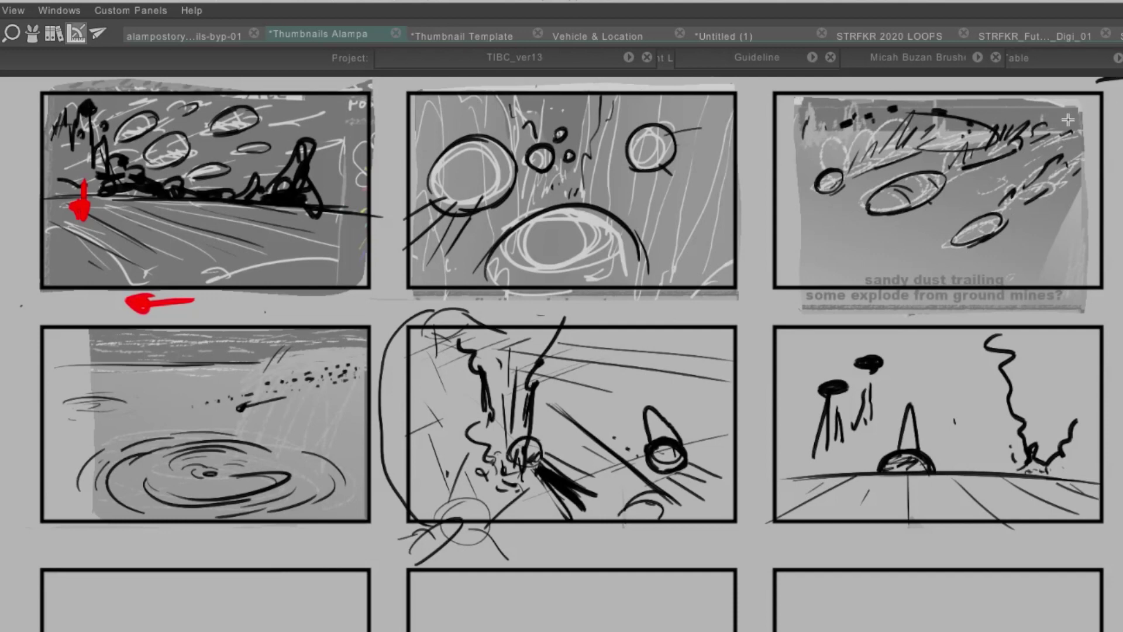
pyautogui.moveTo(1014, 107)
pyautogui.mouseDown()
pyautogui.moveTo(1052, 108)
pyautogui.moveTo(1097, 249)
pyautogui.moveTo(1028, 265)
pyautogui.moveTo(1068, 246)
pyautogui.moveTo(1061, 258)
pyautogui.moveTo(1082, 120)
pyautogui.moveTo(1014, 107)
pyautogui.mouseUp()
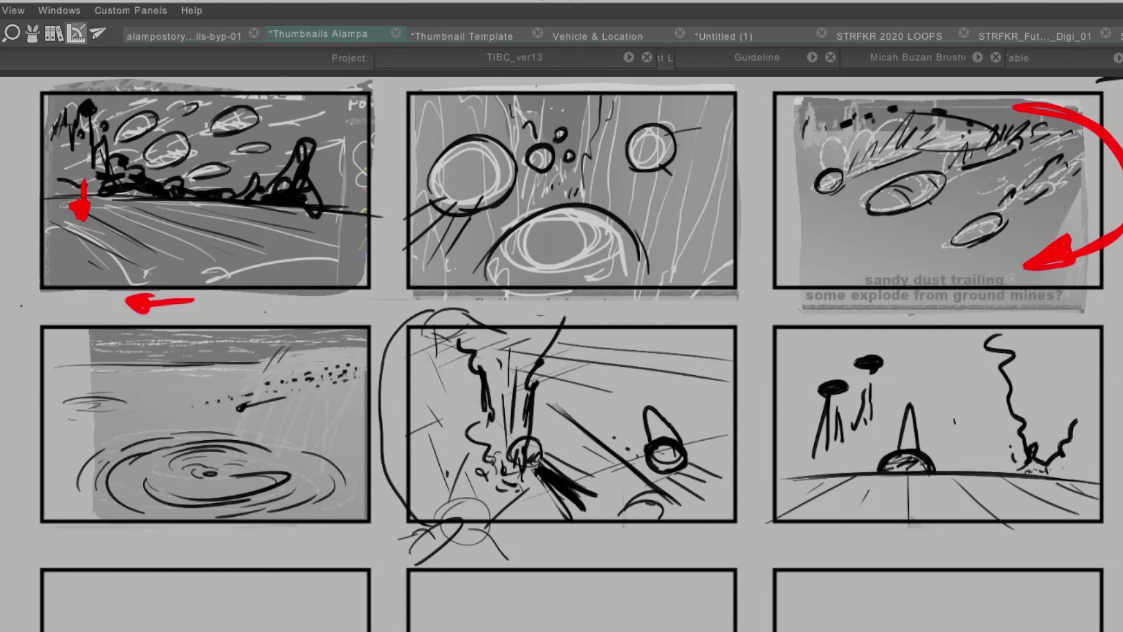
pyautogui.moveTo(806, 122)
pyautogui.mouseDown()
pyautogui.moveTo(814, 117)
pyautogui.moveTo(783, 126)
pyautogui.moveTo(814, 124)
pyautogui.moveTo(789, 117)
pyautogui.mouseUp()
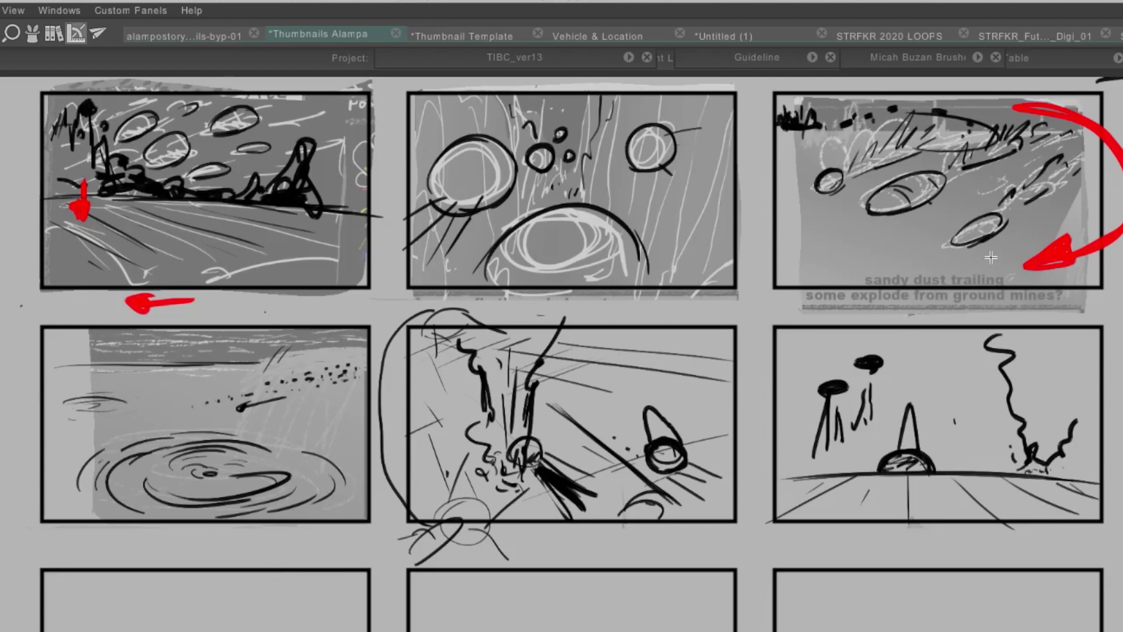
# - Erase the two dark stemmed shapes from the sixth thumbnail and check the desert scene's lava pillar lines in the script document
pyautogui.moveTo(870, 363)
pyautogui.mouseDown()
pyautogui.moveTo(861, 404)
pyautogui.moveTo(825, 440)
pyautogui.mouseUp()
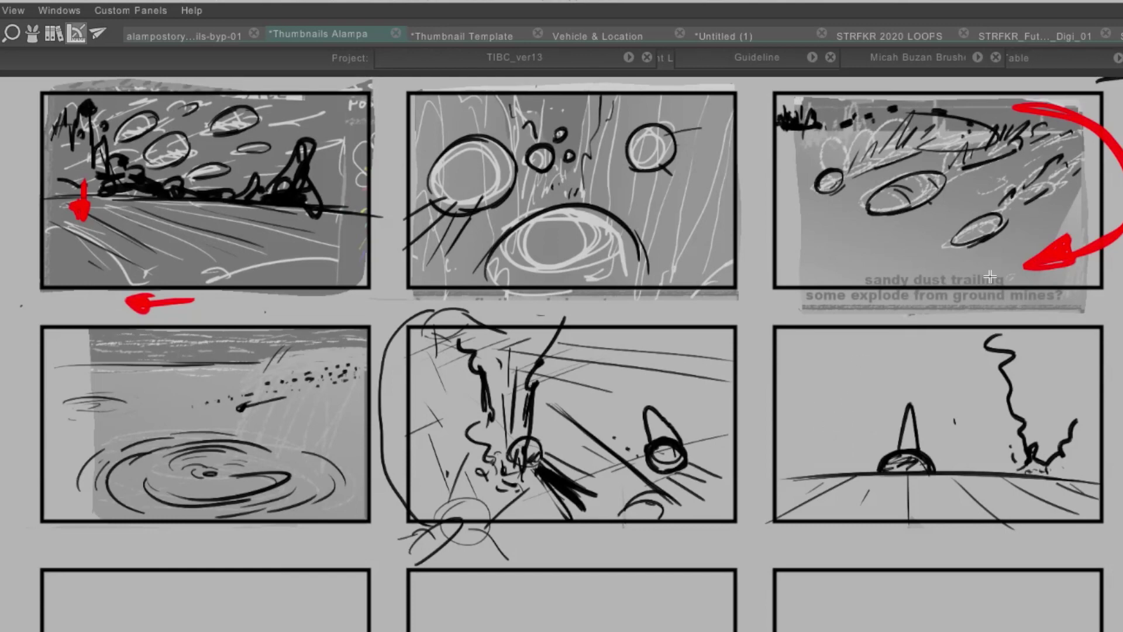
pyautogui.press('super+Tab')
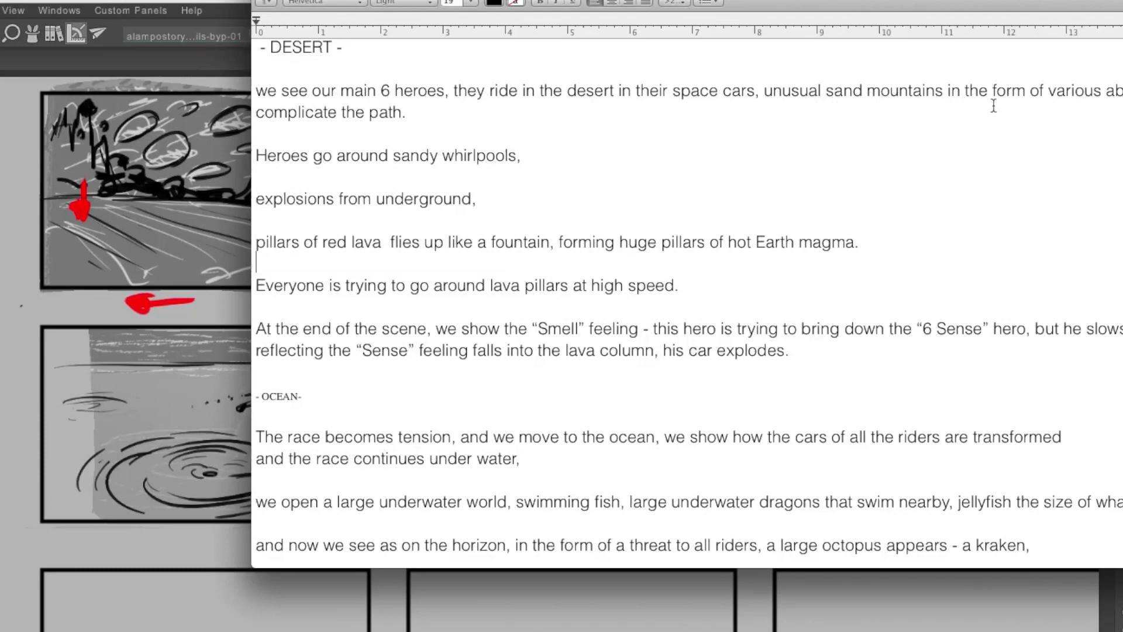
pyautogui.press('super+Tab')
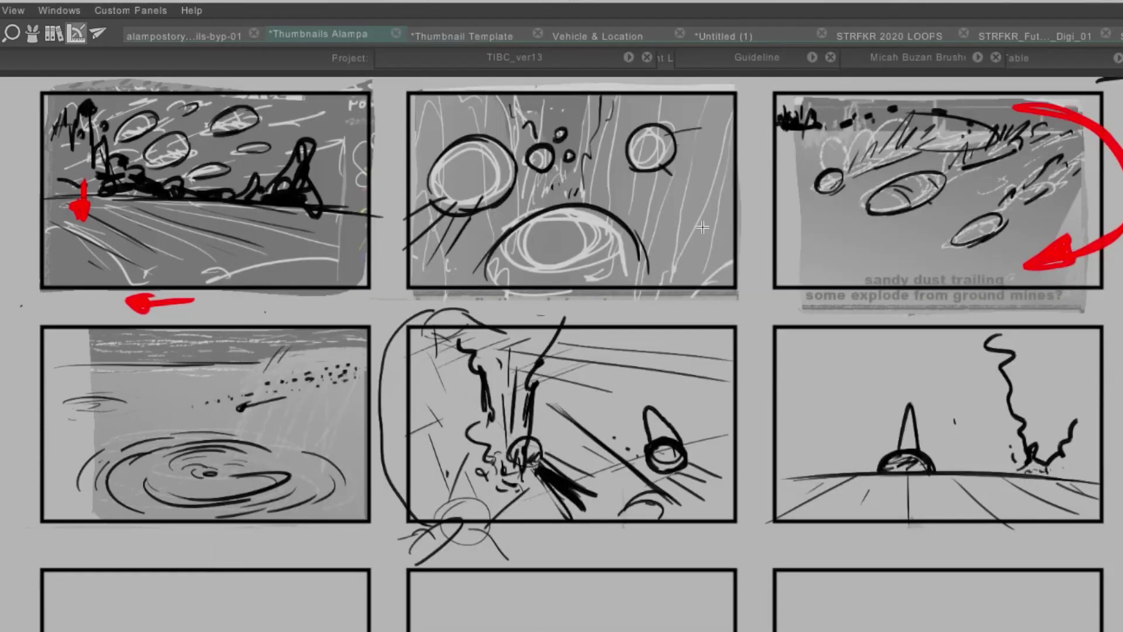
# - Sketch thin wavy pillars beside the domed car in the sixth thumbnail
pyautogui.moveTo(791, 462)
pyautogui.mouseDown()
pyautogui.moveTo(807, 394)
pyautogui.moveTo(834, 354)
pyautogui.moveTo(842, 362)
pyautogui.moveTo(816, 359)
pyautogui.moveTo(878, 351)
pyautogui.moveTo(851, 365)
pyautogui.moveTo(861, 395)
pyautogui.moveTo(833, 377)
pyautogui.moveTo(855, 372)
pyautogui.moveTo(846, 365)
pyautogui.moveTo(851, 397)
pyautogui.moveTo(867, 407)
pyautogui.moveTo(845, 457)
pyautogui.moveTo(796, 450)
pyautogui.moveTo(810, 457)
pyautogui.moveTo(784, 473)
pyautogui.mouseUp()
pyautogui.moveTo(868, 439); pyautogui.dragTo(875, 449)
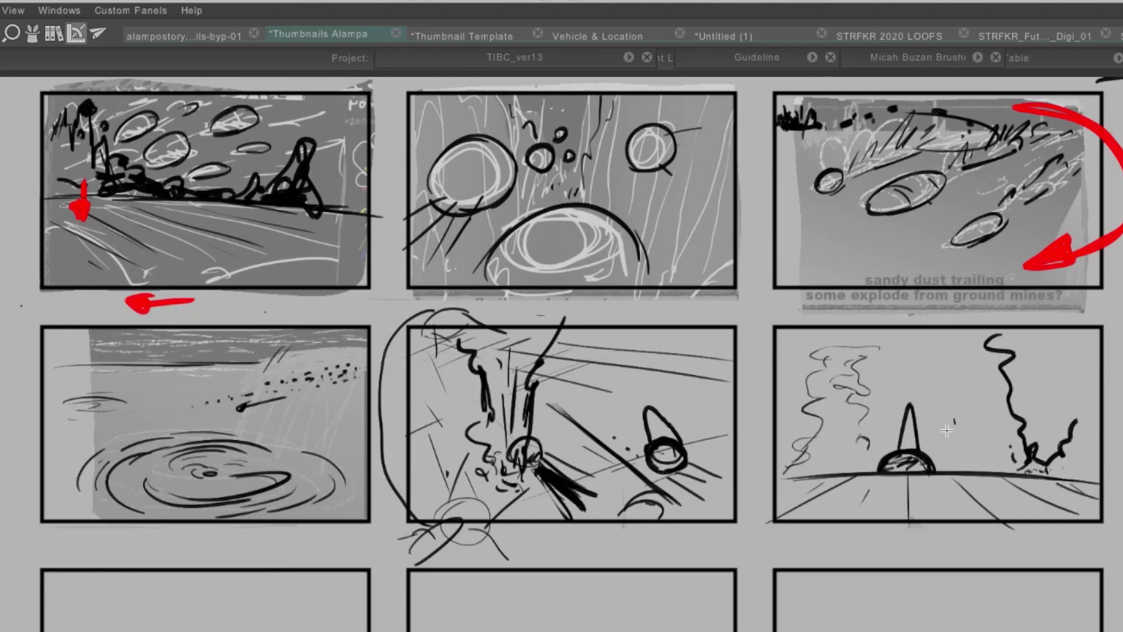
pyautogui.moveTo(956, 444)
pyautogui.mouseDown()
pyautogui.moveTo(968, 376)
pyautogui.moveTo(988, 436)
pyautogui.mouseUp()
pyautogui.moveTo(871, 345); pyautogui.dragTo(814, 348)
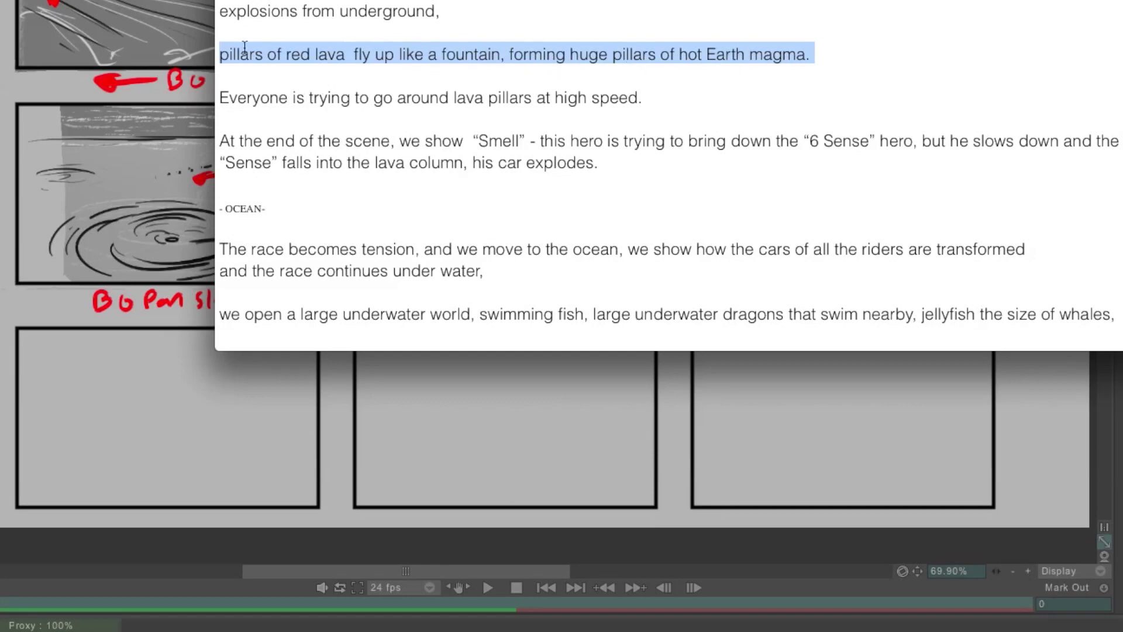
# - Switch back to the thumbnail page and outline a twisting lava pillar leaning across the seventh thumbnail
pyautogui.press('super+Tab')
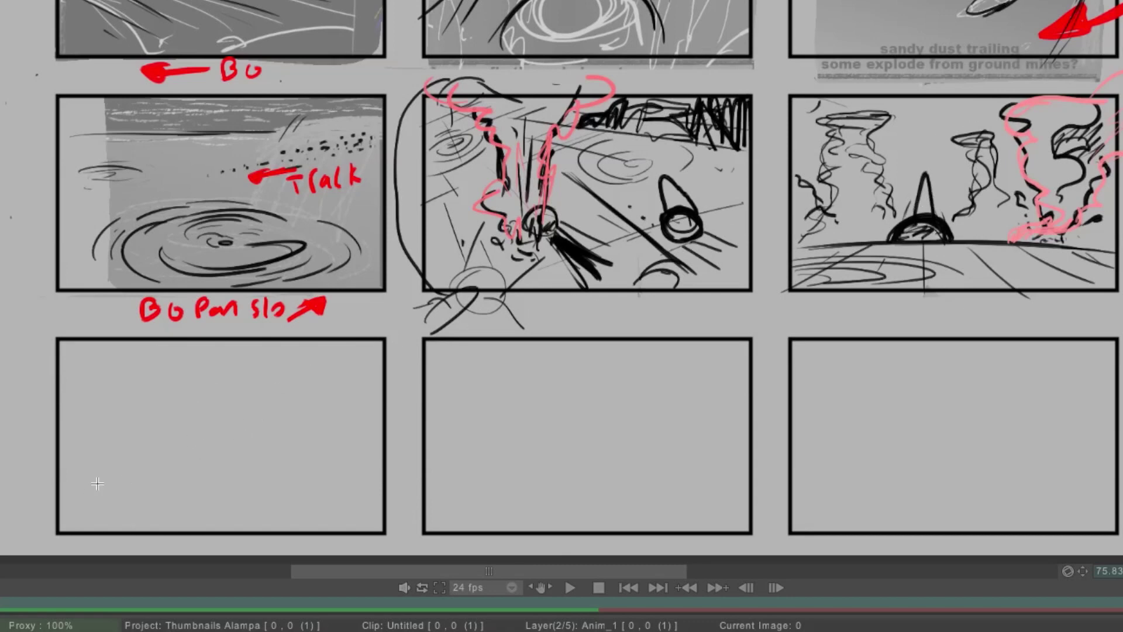
pyautogui.moveTo(71, 504)
pyautogui.mouseDown()
pyautogui.moveTo(88, 474)
pyautogui.moveTo(166, 412)
pyautogui.mouseUp()
pyautogui.moveTo(180, 505)
pyautogui.mouseDown()
pyautogui.moveTo(170, 509)
pyautogui.moveTo(202, 413)
pyautogui.mouseUp()
pyautogui.hotkey('ctrl', 'z')
pyautogui.hotkey('ctrl', 'z')
pyautogui.moveTo(181, 502)
pyautogui.mouseDown()
pyautogui.moveTo(166, 514)
pyautogui.moveTo(225, 451)
pyautogui.moveTo(210, 395)
pyautogui.mouseUp()
pyautogui.moveTo(167, 427); pyautogui.dragTo(239, 355)
pyautogui.click(88, 433)
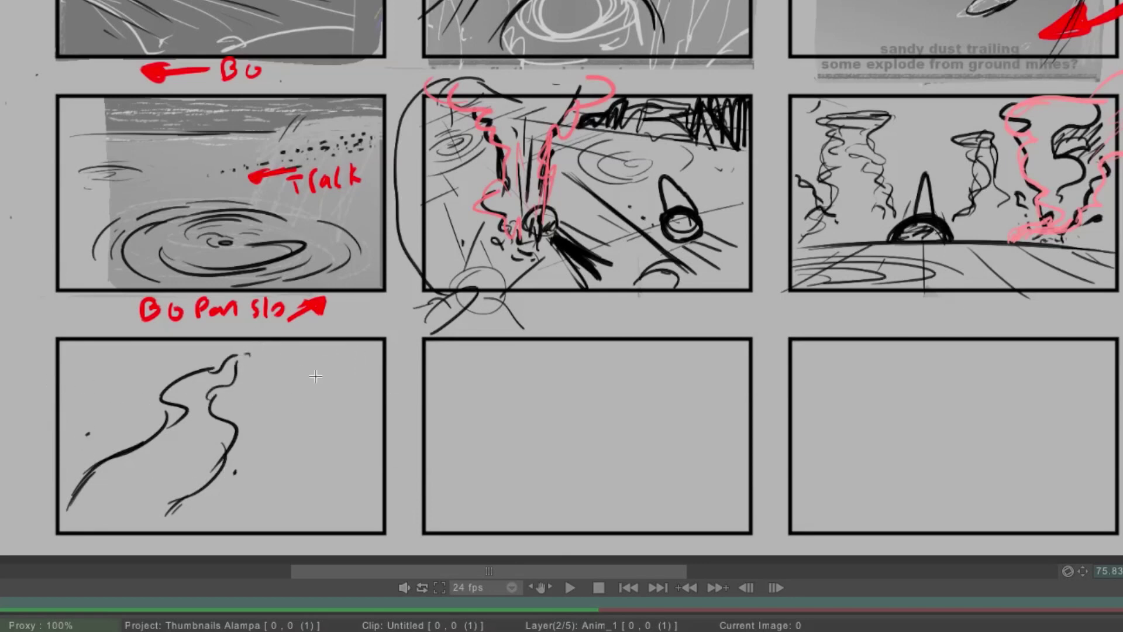
# - Sketch a second, smaller lava pillar with a curved base in the lower corner of the seventh thumbnail
pyautogui.moveTo(295, 452); pyautogui.dragTo(342, 453)
pyautogui.moveTo(299, 418); pyautogui.dragTo(322, 387)
pyautogui.hotkey('ctrl', 'z')
pyautogui.moveTo(237, 508)
pyautogui.mouseDown()
pyautogui.moveTo(286, 486)
pyautogui.moveTo(308, 444)
pyautogui.mouseUp()
pyautogui.moveTo(318, 431)
pyautogui.mouseDown()
pyautogui.moveTo(352, 400)
pyautogui.moveTo(317, 492)
pyautogui.moveTo(325, 518)
pyautogui.mouseUp()
pyautogui.moveTo(255, 504)
pyautogui.mouseDown()
pyautogui.moveTo(200, 530)
pyautogui.moveTo(251, 501)
pyautogui.mouseUp()
pyautogui.moveTo(283, 508); pyautogui.dragTo(316, 492)
pyautogui.hotkey('ctrl', 'z')
pyautogui.hotkey('ctrl', 'z')
pyautogui.moveTo(252, 506)
pyautogui.mouseDown()
pyautogui.moveTo(200, 523)
pyautogui.moveTo(323, 504)
pyautogui.moveTo(306, 489)
pyautogui.moveTo(356, 442)
pyautogui.mouseUp()
pyautogui.moveTo(307, 491); pyautogui.dragTo(363, 447)
# - Wrap curved bands around the base and tip of the larger pillar in the seventh thumbnail
pyautogui.moveTo(79, 480)
pyautogui.mouseDown()
pyautogui.moveTo(143, 451)
pyautogui.moveTo(134, 472)
pyautogui.moveTo(188, 487)
pyautogui.moveTo(222, 467)
pyautogui.mouseUp()
pyautogui.moveTo(146, 464)
pyautogui.mouseDown()
pyautogui.moveTo(215, 454)
pyautogui.moveTo(209, 466)
pyautogui.moveTo(220, 444)
pyautogui.moveTo(250, 425)
pyautogui.mouseUp()
pyautogui.moveTo(221, 465)
pyautogui.mouseDown()
pyautogui.moveTo(273, 437)
pyautogui.moveTo(276, 418)
pyautogui.moveTo(237, 426)
pyautogui.mouseUp()
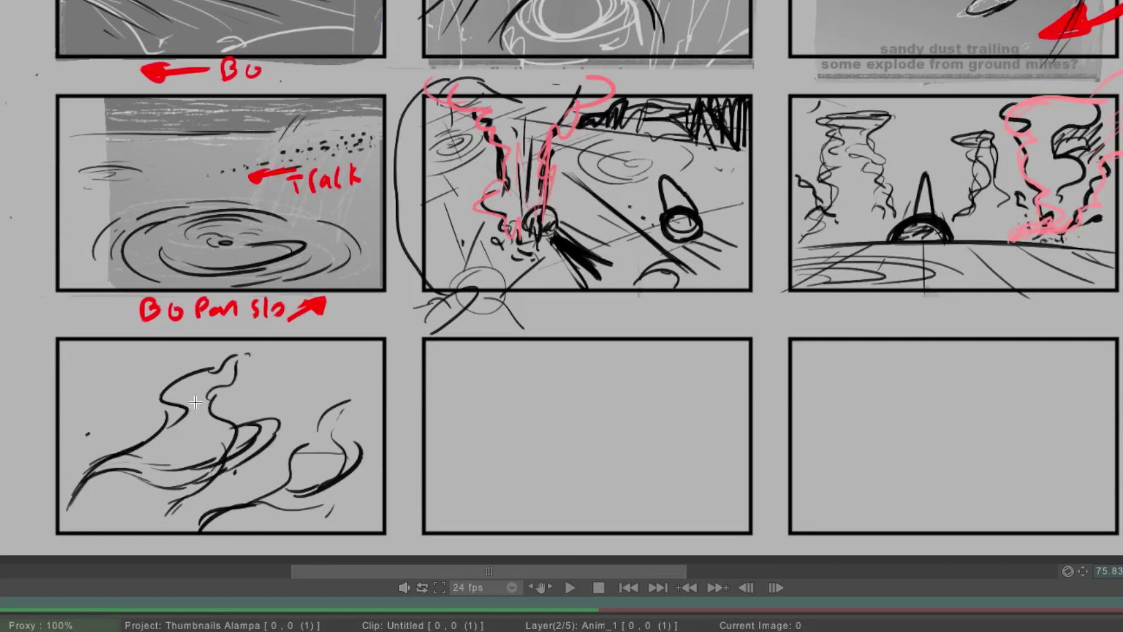
pyautogui.moveTo(163, 387)
pyautogui.mouseDown()
pyautogui.moveTo(185, 392)
pyautogui.moveTo(149, 374)
pyautogui.moveTo(181, 383)
pyautogui.moveTo(193, 367)
pyautogui.mouseUp()
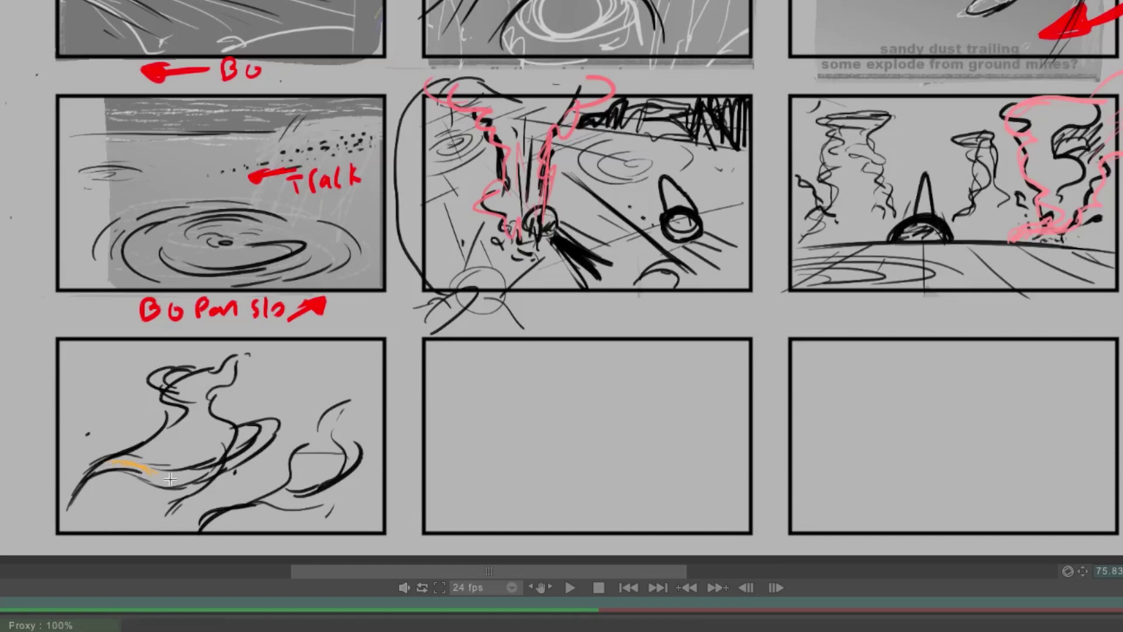
# - Paint the bands swirling around both pillars in the seventh thumbnail orange
pyautogui.moveTo(161, 481)
pyautogui.mouseDown()
pyautogui.moveTo(218, 467)
pyautogui.moveTo(171, 479)
pyautogui.mouseUp()
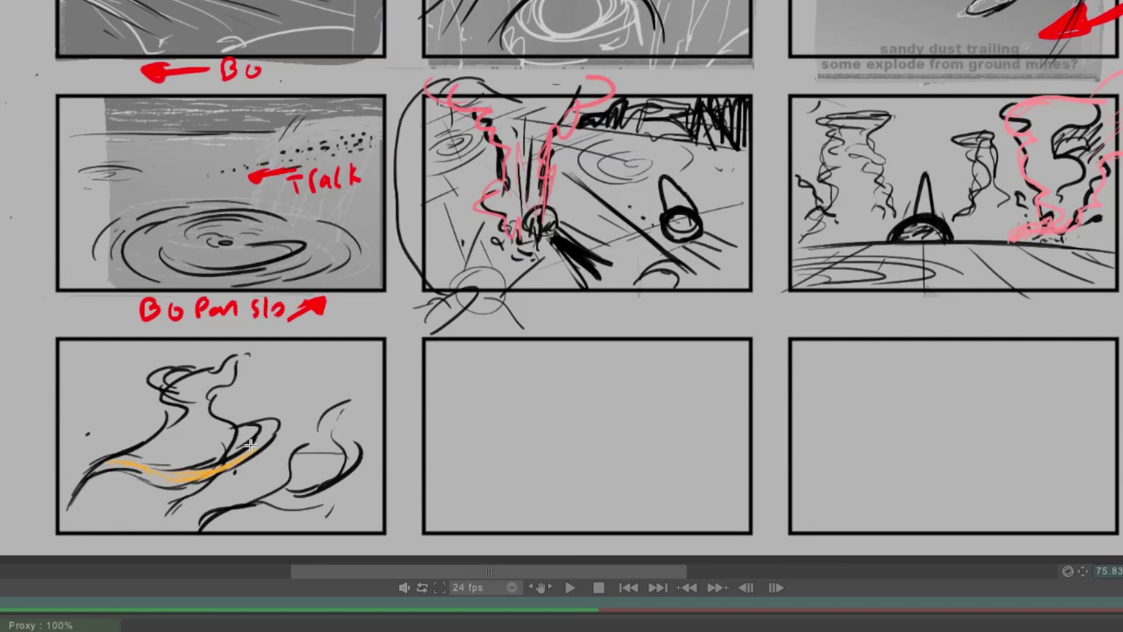
pyautogui.moveTo(241, 449); pyautogui.dragTo(270, 432)
pyautogui.moveTo(174, 390)
pyautogui.mouseDown()
pyautogui.moveTo(156, 373)
pyautogui.moveTo(156, 386)
pyautogui.moveTo(183, 378)
pyautogui.moveTo(162, 374)
pyautogui.moveTo(214, 380)
pyautogui.moveTo(175, 388)
pyautogui.moveTo(224, 408)
pyautogui.moveTo(251, 357)
pyautogui.mouseUp()
pyautogui.moveTo(246, 499)
pyautogui.mouseDown()
pyautogui.moveTo(358, 435)
pyautogui.moveTo(344, 475)
pyautogui.mouseUp()
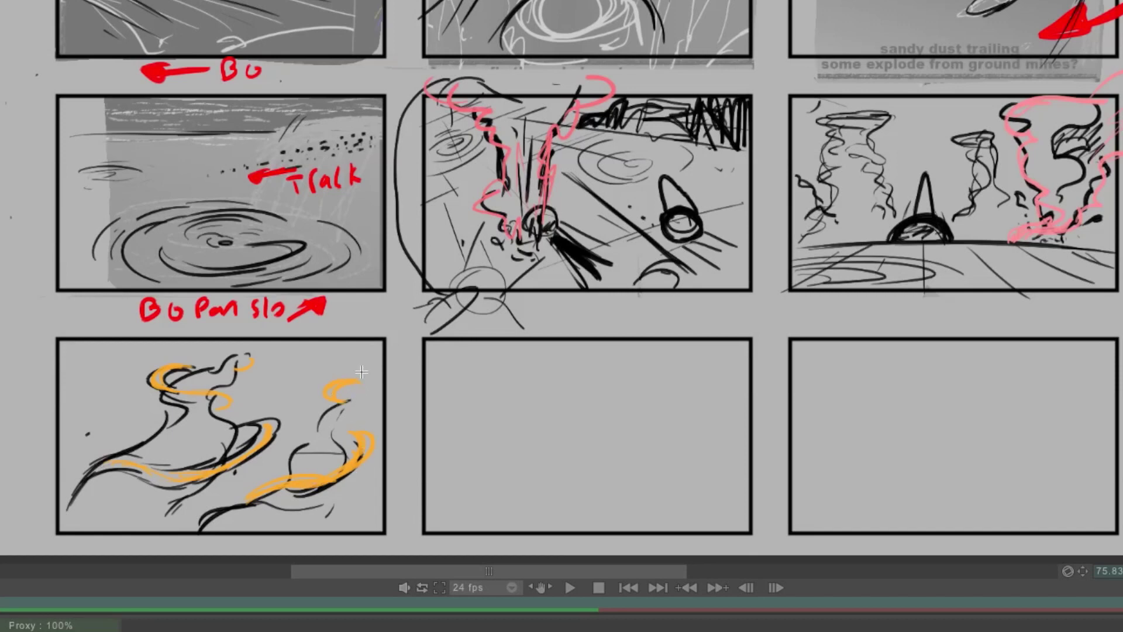
pyautogui.moveTo(372, 372); pyautogui.dragTo(364, 370)
pyautogui.moveTo(341, 503); pyautogui.dragTo(345, 517)
# - Hatch the bodies of both pillars in the seventh thumbnail with red strokes
pyautogui.moveTo(71, 509); pyautogui.dragTo(113, 474)
pyautogui.moveTo(74, 514)
pyautogui.mouseDown()
pyautogui.moveTo(132, 478)
pyautogui.moveTo(154, 483)
pyautogui.mouseUp()
pyautogui.moveTo(126, 499)
pyautogui.mouseDown()
pyautogui.moveTo(173, 493)
pyautogui.moveTo(155, 454)
pyautogui.moveTo(210, 425)
pyautogui.moveTo(192, 419)
pyautogui.moveTo(226, 377)
pyautogui.moveTo(222, 512)
pyautogui.moveTo(295, 514)
pyautogui.moveTo(281, 506)
pyautogui.moveTo(312, 415)
pyautogui.mouseUp()
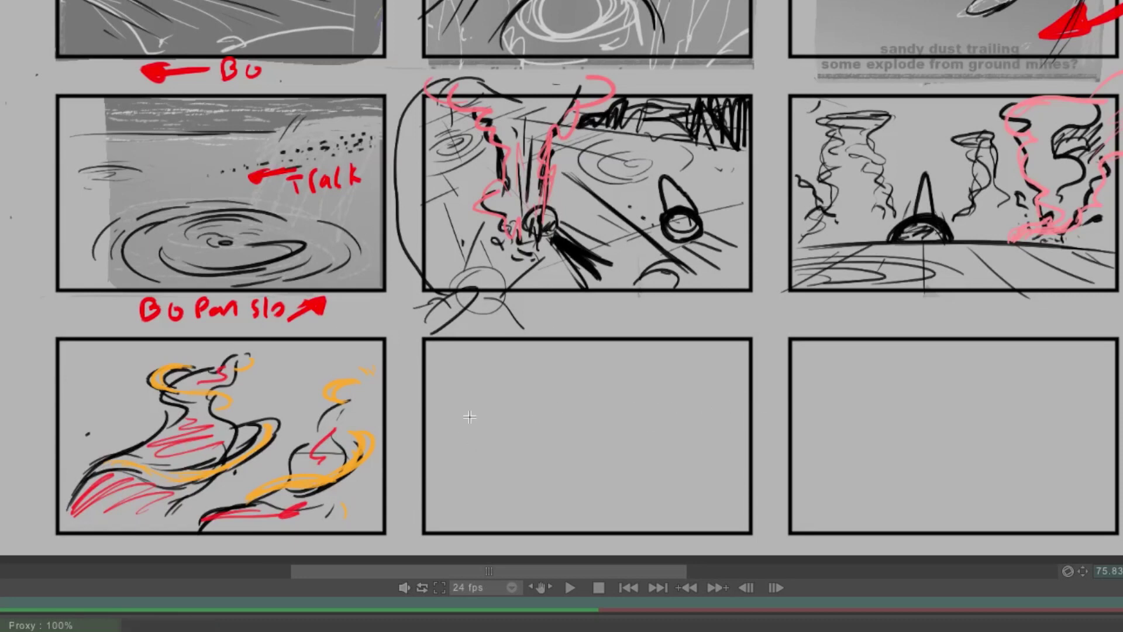
# - Sketch the eighth thumbnail's ground as a sagging curved ridge with cross-contours and radiating perspective lines
pyautogui.moveTo(434, 373); pyautogui.dragTo(526, 435)
pyautogui.moveTo(432, 389); pyautogui.dragTo(516, 432)
pyautogui.moveTo(590, 448)
pyautogui.mouseDown()
pyautogui.moveTo(699, 426)
pyautogui.moveTo(754, 395)
pyautogui.mouseUp()
pyautogui.moveTo(515, 430)
pyautogui.mouseDown()
pyautogui.moveTo(527, 435)
pyautogui.moveTo(514, 445)
pyautogui.mouseUp()
pyautogui.moveTo(444, 457)
pyautogui.mouseDown()
pyautogui.moveTo(510, 438)
pyautogui.moveTo(524, 502)
pyautogui.mouseUp()
pyautogui.moveTo(593, 471)
pyautogui.mouseDown()
pyautogui.moveTo(581, 527)
pyautogui.moveTo(624, 513)
pyautogui.mouseUp()
pyautogui.moveTo(646, 451); pyautogui.dragTo(691, 508)
pyautogui.moveTo(700, 439)
pyautogui.mouseDown()
pyautogui.moveTo(719, 447)
pyautogui.moveTo(740, 486)
pyautogui.mouseUp()
pyautogui.moveTo(445, 433)
pyautogui.mouseDown()
pyautogui.moveTo(530, 458)
pyautogui.moveTo(690, 470)
pyautogui.mouseUp()
pyautogui.moveTo(450, 504)
pyautogui.mouseDown()
pyautogui.moveTo(546, 520)
pyautogui.moveTo(628, 516)
pyautogui.mouseUp()
pyautogui.moveTo(717, 500); pyautogui.dragTo(744, 493)
pyautogui.moveTo(530, 444); pyautogui.dragTo(614, 451)
# - Scatter small round shapes across the eighth thumbnail's ground, including a dark dome at the lower frame edge
pyautogui.moveTo(542, 464); pyautogui.dragTo(526, 462)
pyautogui.moveTo(486, 503); pyautogui.dragTo(468, 510)
pyautogui.moveTo(602, 490)
pyautogui.mouseDown()
pyautogui.moveTo(608, 501)
pyautogui.moveTo(672, 494)
pyautogui.mouseUp()
pyautogui.moveTo(689, 479); pyautogui.dragTo(727, 460)
pyautogui.moveTo(738, 491); pyautogui.dragTo(725, 501)
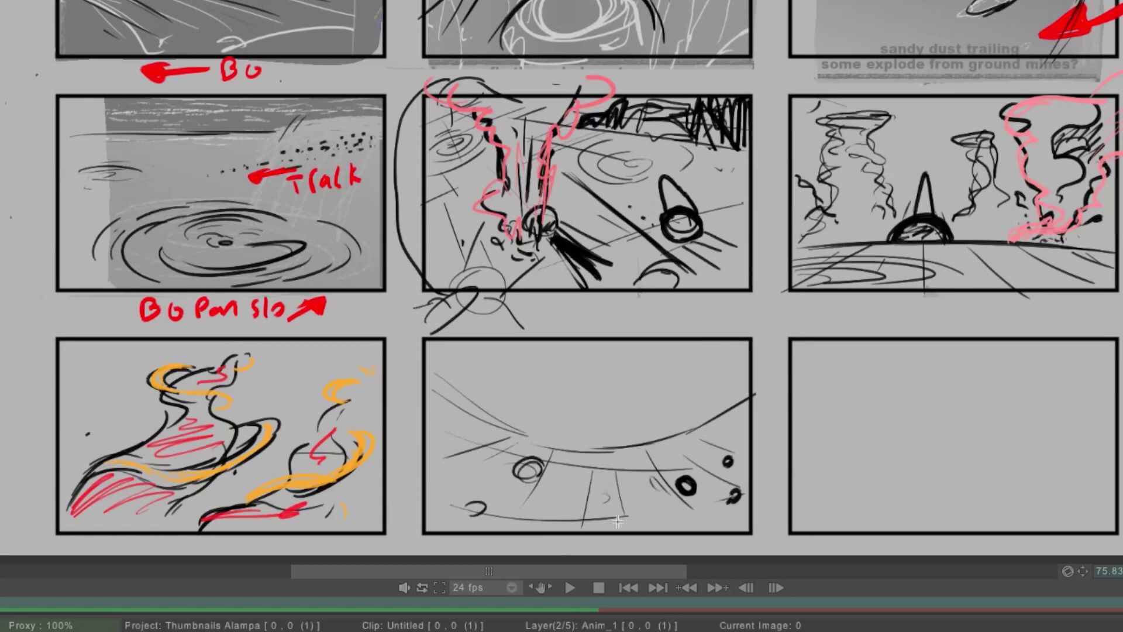
pyautogui.moveTo(617, 520)
pyautogui.mouseDown()
pyautogui.moveTo(641, 510)
pyautogui.moveTo(628, 517)
pyautogui.mouseUp()
pyautogui.moveTo(696, 514); pyautogui.dragTo(689, 525)
pyautogui.moveTo(539, 526)
pyautogui.mouseDown()
pyautogui.moveTo(555, 513)
pyautogui.moveTo(572, 526)
pyautogui.moveTo(550, 517)
pyautogui.moveTo(570, 527)
pyautogui.moveTo(561, 530)
pyautogui.mouseUp()
pyautogui.moveTo(620, 481); pyautogui.dragTo(622, 486)
pyautogui.moveTo(468, 514)
pyautogui.mouseDown()
pyautogui.moveTo(480, 502)
pyautogui.moveTo(466, 513)
pyautogui.mouseUp()
# - Sketch thick wavy lava pillars along both sides of the eighth thumbnail
pyautogui.moveTo(445, 474)
pyautogui.mouseDown()
pyautogui.moveTo(442, 483)
pyautogui.moveTo(475, 418)
pyautogui.moveTo(523, 419)
pyautogui.moveTo(490, 417)
pyautogui.moveTo(477, 360)
pyautogui.moveTo(515, 340)
pyautogui.mouseUp()
pyautogui.moveTo(500, 397)
pyautogui.mouseDown()
pyautogui.moveTo(544, 335)
pyautogui.moveTo(519, 393)
pyautogui.mouseUp()
pyautogui.moveTo(500, 354)
pyautogui.mouseDown()
pyautogui.moveTo(465, 409)
pyautogui.moveTo(482, 380)
pyautogui.mouseUp()
pyautogui.moveTo(726, 521)
pyautogui.mouseDown()
pyautogui.moveTo(709, 481)
pyautogui.moveTo(715, 436)
pyautogui.moveTo(650, 386)
pyautogui.moveTo(701, 401)
pyautogui.moveTo(731, 360)
pyautogui.moveTo(740, 366)
pyautogui.mouseUp()
pyautogui.moveTo(677, 443)
pyautogui.mouseDown()
pyautogui.moveTo(705, 461)
pyautogui.moveTo(723, 503)
pyautogui.moveTo(705, 532)
pyautogui.moveTo(724, 508)
pyautogui.moveTo(691, 535)
pyautogui.moveTo(725, 509)
pyautogui.mouseUp()
pyautogui.hotkey('ctrl', 'z')
pyautogui.hotkey('ctrl', 'z')
pyautogui.moveTo(656, 400)
pyautogui.mouseDown()
pyautogui.moveTo(684, 393)
pyautogui.moveTo(740, 432)
pyautogui.moveTo(725, 374)
pyautogui.moveTo(751, 360)
pyautogui.moveTo(746, 345)
pyautogui.mouseUp()
# - Add hatched round shapes along the eighth thumbnail's upper edge and reinforce the left pillar and the ridge line
pyautogui.moveTo(614, 377)
pyautogui.mouseDown()
pyautogui.moveTo(637, 358)
pyautogui.moveTo(614, 353)
pyautogui.moveTo(608, 371)
pyautogui.mouseUp()
pyautogui.moveTo(616, 356); pyautogui.dragTo(619, 374)
pyautogui.moveTo(628, 355)
pyautogui.mouseDown()
pyautogui.moveTo(626, 369)
pyautogui.moveTo(696, 339)
pyautogui.moveTo(672, 354)
pyautogui.moveTo(649, 348)
pyautogui.mouseUp()
pyautogui.moveTo(471, 450)
pyautogui.mouseDown()
pyautogui.moveTo(538, 380)
pyautogui.moveTo(532, 388)
pyautogui.moveTo(471, 351)
pyautogui.mouseUp()
pyautogui.moveTo(537, 438); pyautogui.dragTo(627, 439)
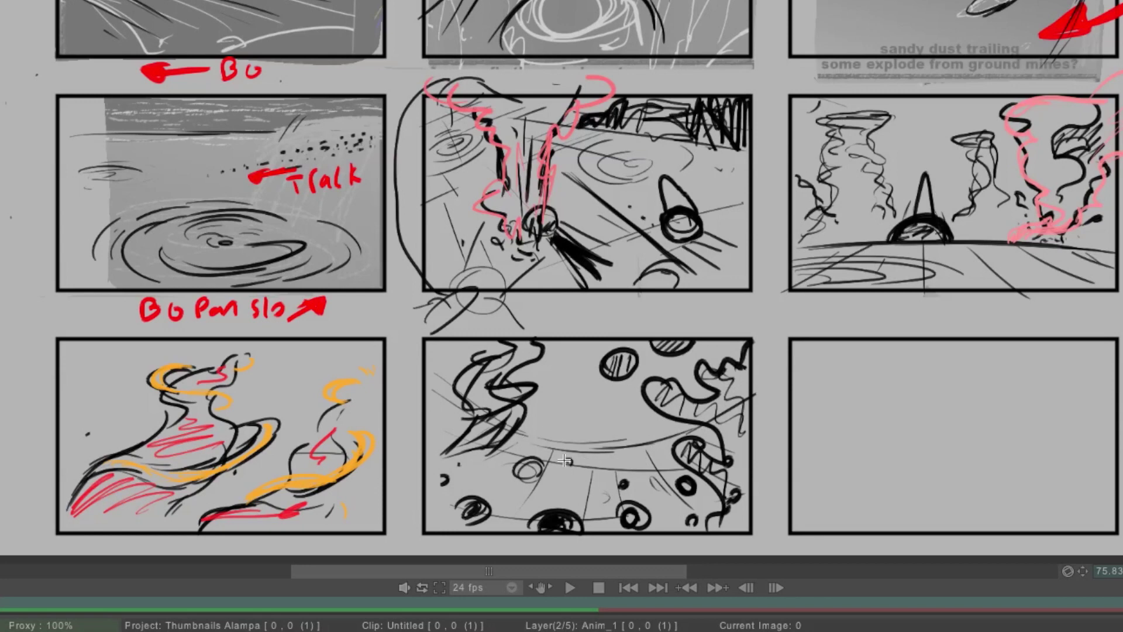
# - Sketch a thin distant pillar in the middle of the eighth thumbnail and thicken the left foreground pillar's outline
pyautogui.moveTo(533, 431)
pyautogui.mouseDown()
pyautogui.moveTo(575, 395)
pyautogui.moveTo(577, 425)
pyautogui.moveTo(560, 419)
pyautogui.moveTo(567, 387)
pyautogui.mouseUp()
pyautogui.moveTo(563, 376)
pyautogui.mouseDown()
pyautogui.moveTo(572, 370)
pyautogui.moveTo(574, 404)
pyautogui.mouseUp()
pyautogui.moveTo(556, 438)
pyautogui.mouseDown()
pyautogui.moveTo(577, 418)
pyautogui.moveTo(574, 373)
pyautogui.moveTo(577, 418)
pyautogui.moveTo(638, 418)
pyautogui.moveTo(621, 420)
pyautogui.moveTo(576, 359)
pyautogui.moveTo(585, 344)
pyautogui.mouseUp()
pyautogui.click(624, 403)
pyautogui.moveTo(590, 428); pyautogui.dragTo(593, 418)
pyautogui.moveTo(469, 379)
pyautogui.mouseDown()
pyautogui.moveTo(468, 421)
pyautogui.moveTo(431, 444)
pyautogui.moveTo(466, 423)
pyautogui.moveTo(500, 354)
pyautogui.moveTo(491, 351)
pyautogui.moveTo(459, 423)
pyautogui.moveTo(442, 419)
pyautogui.mouseUp()
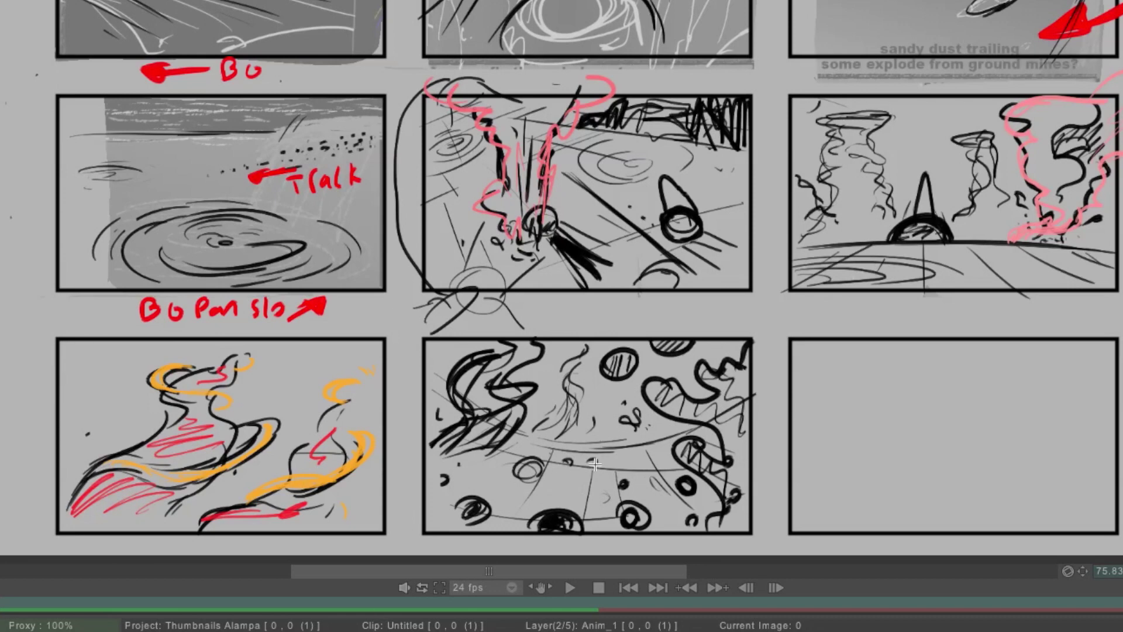
# - Draw a black cone-topped car at the eighth thumbnail's center, with a bold ring, small dots and another circle at the lower left
pyautogui.moveTo(580, 462)
pyautogui.mouseDown()
pyautogui.moveTo(568, 452)
pyautogui.moveTo(579, 461)
pyautogui.moveTo(581, 432)
pyautogui.moveTo(577, 462)
pyautogui.moveTo(492, 484)
pyautogui.mouseUp()
pyautogui.click(571, 493)
pyautogui.click(573, 483)
pyautogui.moveTo(513, 475)
pyautogui.mouseDown()
pyautogui.moveTo(509, 486)
pyautogui.moveTo(518, 468)
pyautogui.mouseUp()
pyautogui.hotkey('ctrl', 'z')
pyautogui.hotkey('ctrl', 'z')
pyautogui.moveTo(427, 510); pyautogui.dragTo(461, 504)
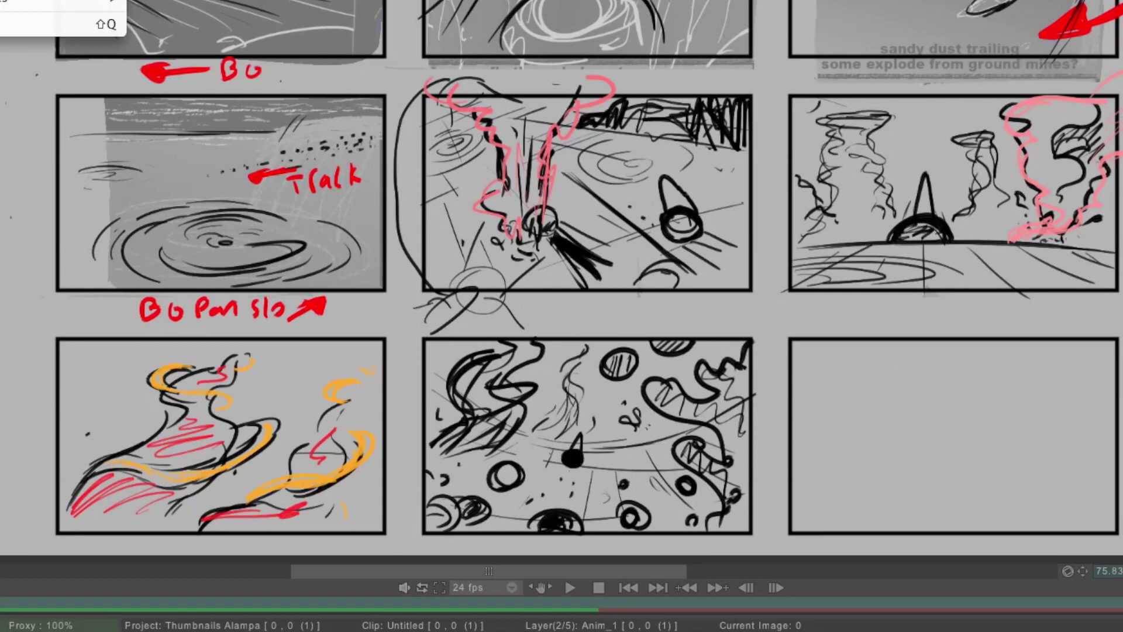
pyautogui.press('Escape')
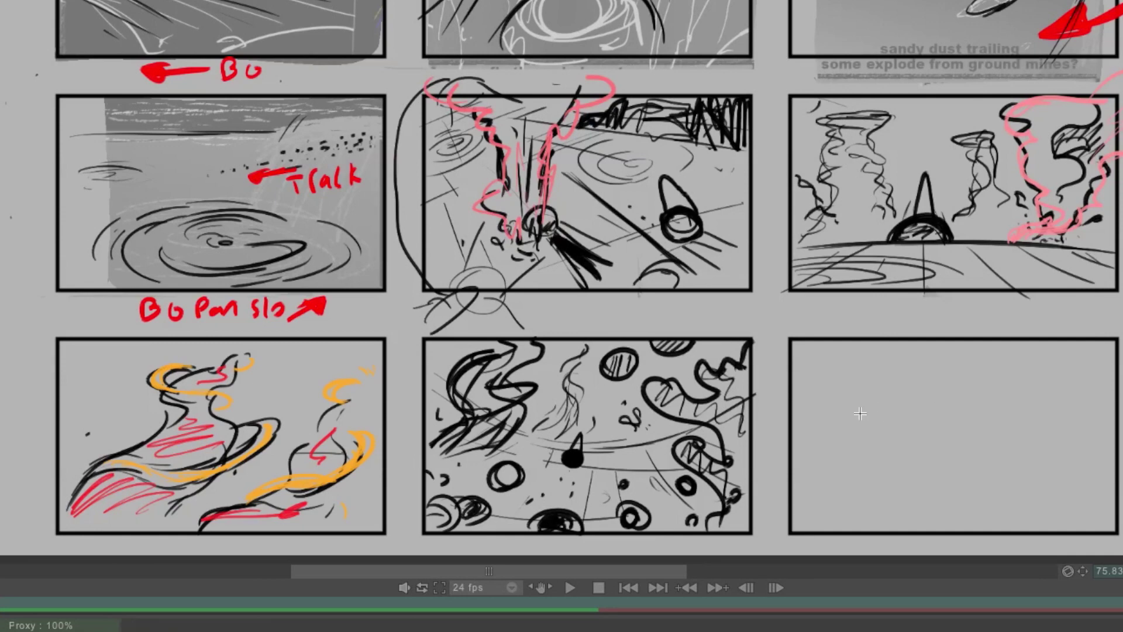
# - Block in the ninth thumbnail with wavy pillar lines at the left and large circles swinging diagonally toward a solid black block
pyautogui.moveTo(834, 356); pyautogui.dragTo(903, 491)
pyautogui.moveTo(888, 348); pyautogui.dragTo(980, 450)
pyautogui.moveTo(982, 404); pyautogui.dragTo(964, 421)
pyautogui.moveTo(997, 377)
pyautogui.mouseDown()
pyautogui.moveTo(945, 435)
pyautogui.moveTo(1015, 428)
pyautogui.moveTo(1006, 419)
pyautogui.mouseUp()
pyautogui.moveTo(886, 473); pyautogui.dragTo(899, 510)
pyautogui.moveTo(799, 352); pyautogui.dragTo(834, 430)
pyautogui.moveTo(1020, 413)
pyautogui.mouseDown()
pyautogui.moveTo(1078, 466)
pyautogui.moveTo(1073, 477)
pyautogui.mouseUp()
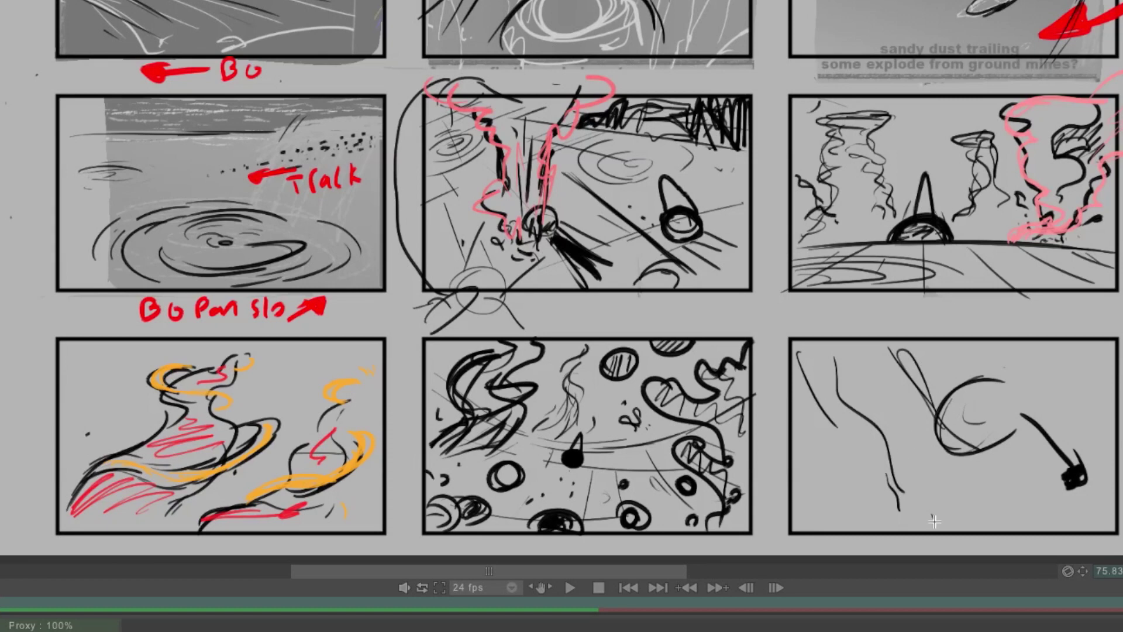
pyautogui.moveTo(873, 503)
pyautogui.mouseDown()
pyautogui.moveTo(848, 448)
pyautogui.moveTo(842, 497)
pyautogui.moveTo(824, 456)
pyautogui.moveTo(863, 516)
pyautogui.mouseUp()
pyautogui.moveTo(1016, 458)
pyautogui.mouseDown()
pyautogui.moveTo(1053, 426)
pyautogui.moveTo(1002, 484)
pyautogui.moveTo(1007, 500)
pyautogui.moveTo(1079, 475)
pyautogui.mouseUp()
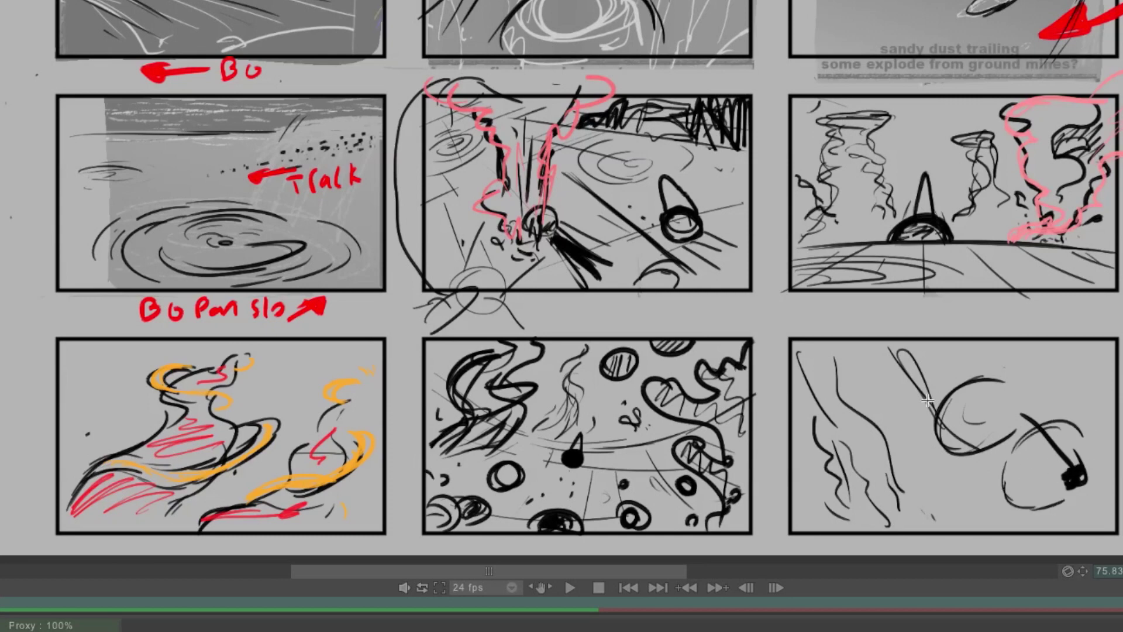
# - Add a small capped shape at the start of the ninth thumbnail's diagonal path and reinforce the arc over the lowest circle
pyautogui.moveTo(926, 368); pyautogui.dragTo(919, 407)
pyautogui.moveTo(904, 367); pyautogui.dragTo(946, 357)
pyautogui.moveTo(914, 393); pyautogui.dragTo(909, 415)
pyautogui.moveTo(1004, 479)
pyautogui.mouseDown()
pyautogui.moveTo(1034, 425)
pyautogui.moveTo(1081, 425)
pyautogui.mouseUp()
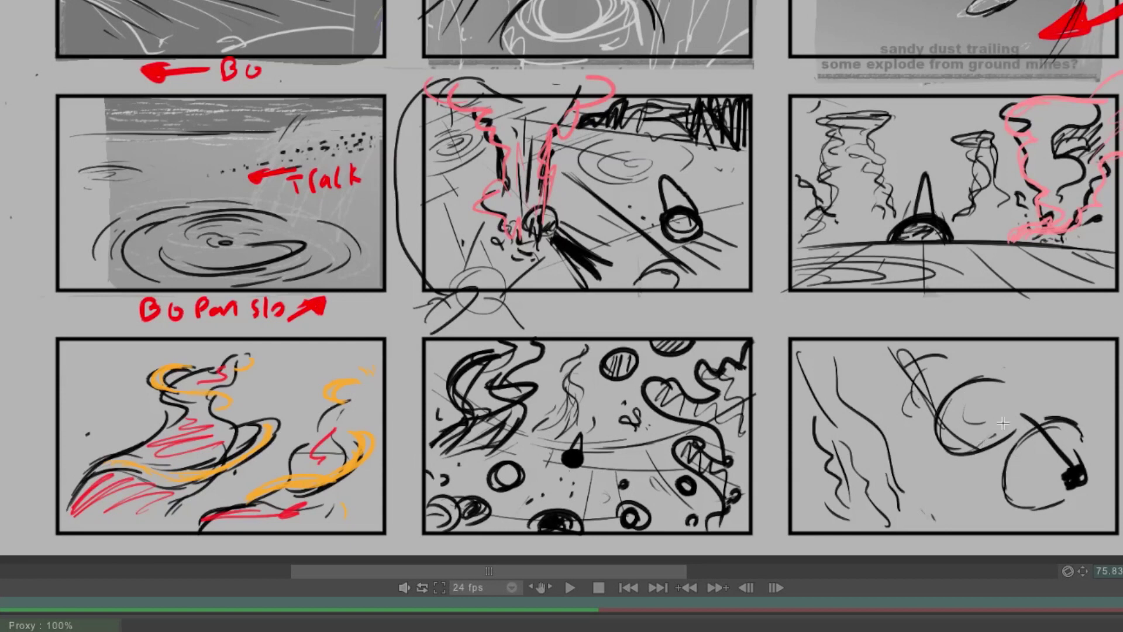
pyautogui.moveTo(1002, 415); pyautogui.dragTo(997, 434)
# - Darken the small cap in the ninth thumbnail and number the three diagonal shapes 1, 2 and 3 in red
pyautogui.moveTo(907, 360)
pyautogui.mouseDown()
pyautogui.moveTo(953, 381)
pyautogui.moveTo(938, 374)
pyautogui.mouseUp()
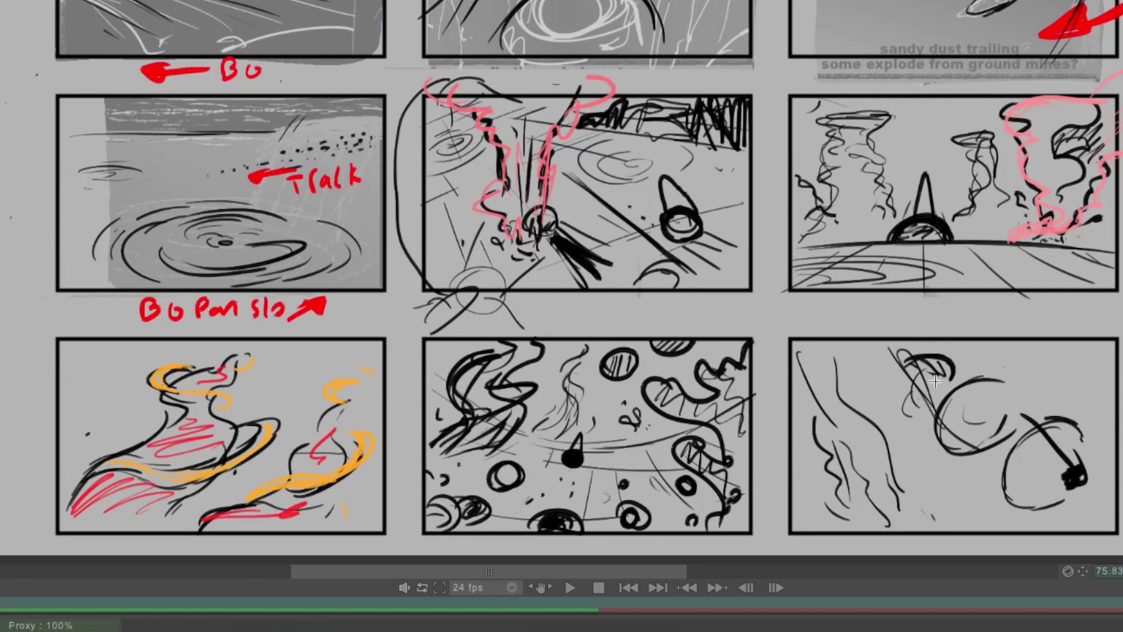
pyautogui.moveTo(938, 379)
pyautogui.mouseDown()
pyautogui.moveTo(961, 422)
pyautogui.moveTo(982, 422)
pyautogui.mouseUp()
pyautogui.moveTo(1028, 457)
pyautogui.mouseDown()
pyautogui.moveTo(1038, 469)
pyautogui.moveTo(1025, 481)
pyautogui.mouseUp()
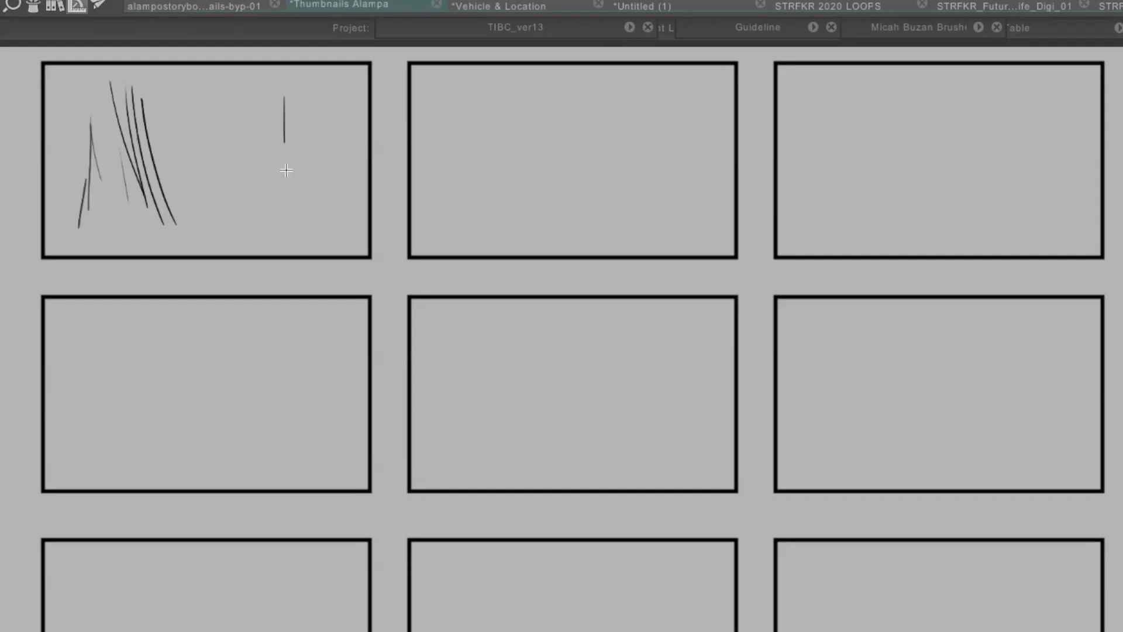
# - Sketch clusters of steep, slightly curved strokes across the first thumbnail of the blank page
pyautogui.moveTo(286, 170); pyautogui.dragTo(288, 202)
pyautogui.moveTo(296, 84)
pyautogui.mouseDown()
pyautogui.moveTo(305, 224)
pyautogui.moveTo(324, 221)
pyautogui.mouseUp()
pyautogui.moveTo(222, 76)
pyautogui.mouseDown()
pyautogui.moveTo(242, 184)
pyautogui.moveTo(256, 187)
pyautogui.mouseUp()
pyautogui.moveTo(243, 82); pyautogui.dragTo(270, 205)
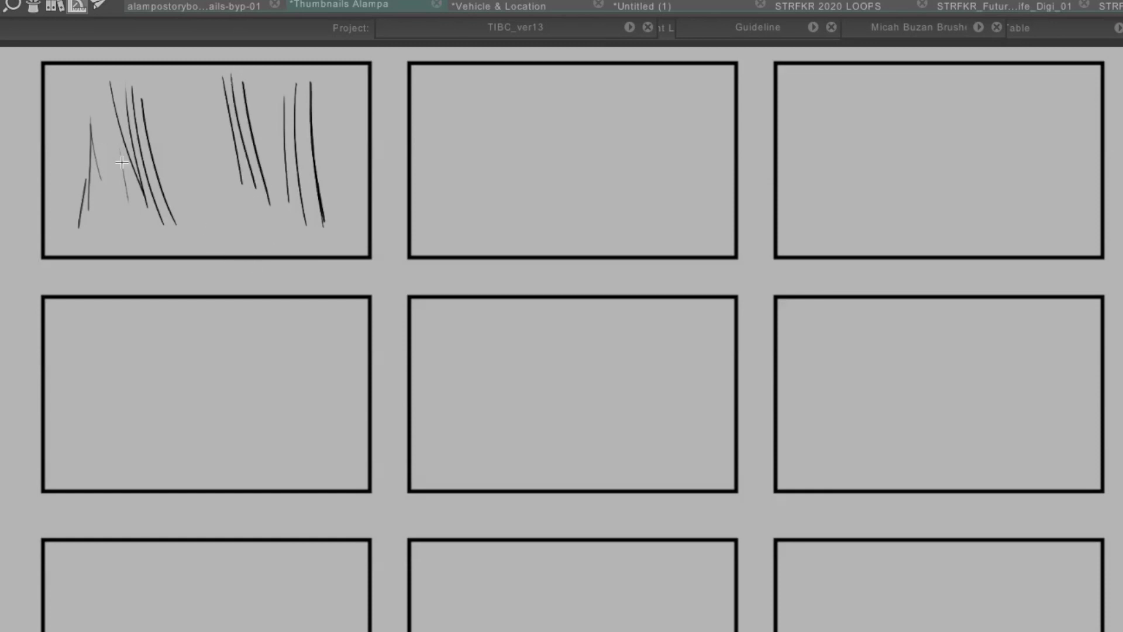
pyautogui.moveTo(56, 116); pyautogui.dragTo(82, 187)
pyautogui.moveTo(46, 124); pyautogui.dragTo(72, 196)
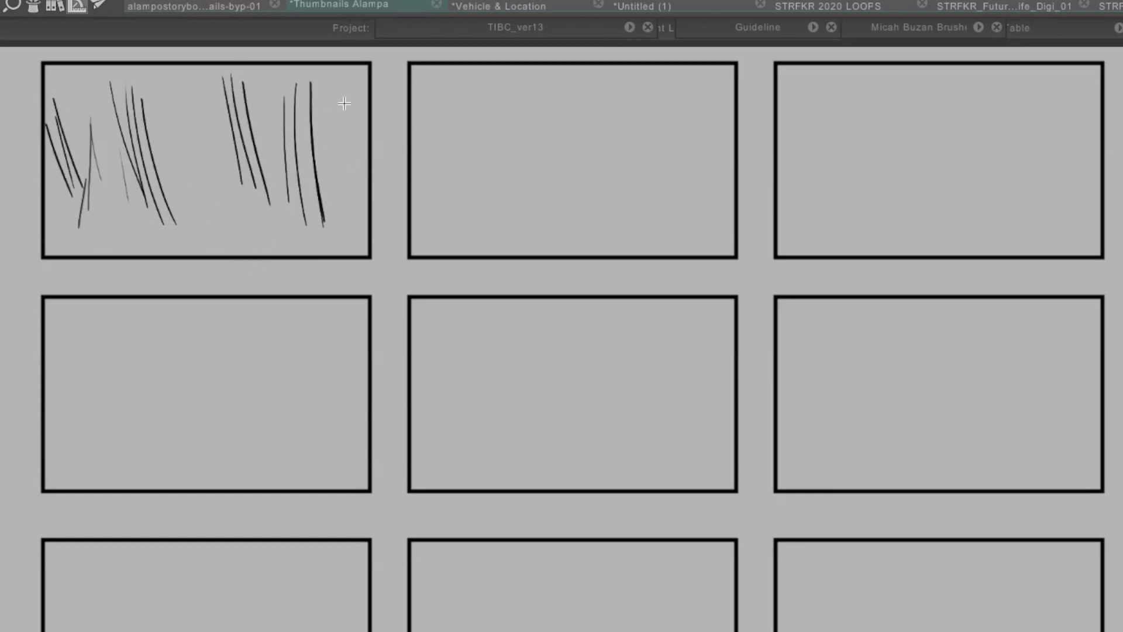
pyautogui.moveTo(344, 82); pyautogui.dragTo(348, 187)
pyautogui.moveTo(350, 64); pyautogui.dragTo(363, 221)
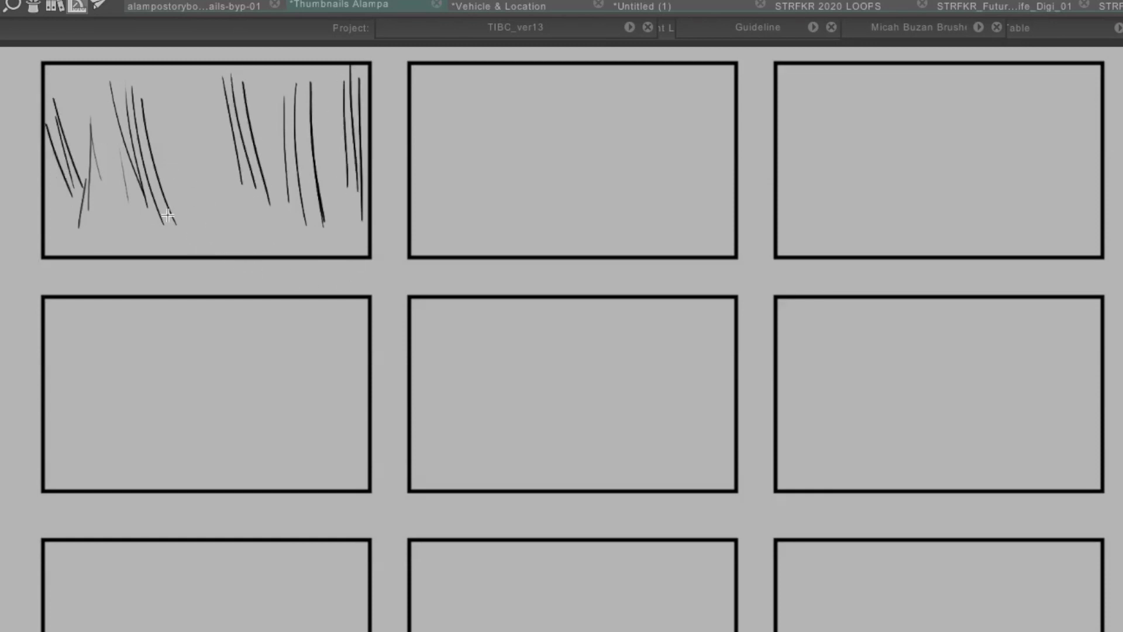
pyautogui.moveTo(132, 55); pyautogui.dragTo(174, 219)
pyautogui.moveTo(79, 58)
pyautogui.mouseDown()
pyautogui.moveTo(89, 175)
pyautogui.moveTo(72, 256)
pyautogui.mouseUp()
pyautogui.moveTo(46, 133); pyautogui.dragTo(69, 212)
pyautogui.moveTo(50, 82); pyautogui.dragTo(65, 133)
pyautogui.moveTo(221, 85); pyautogui.dragTo(241, 188)
pyautogui.moveTo(244, 85); pyautogui.dragTo(267, 229)
pyautogui.moveTo(290, 119); pyautogui.dragTo(292, 187)
pyautogui.moveTo(285, 98)
pyautogui.mouseDown()
pyautogui.moveTo(276, 251)
pyautogui.moveTo(266, 243)
pyautogui.mouseUp()
pyautogui.moveTo(274, 66); pyautogui.dragTo(264, 248)
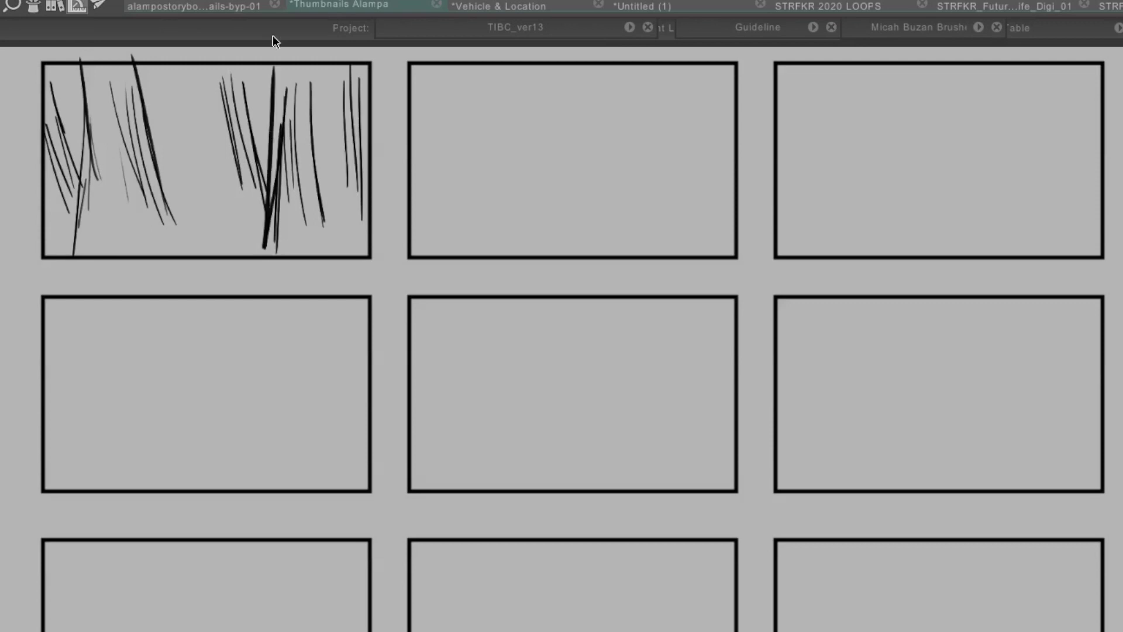
# - Add tall, heavy pillar strokes near the first thumbnail's right edge, extending slightly beyond the frame
pyautogui.moveTo(309, 51); pyautogui.dragTo(321, 247)
pyautogui.moveTo(336, 72); pyautogui.dragTo(365, 224)
pyautogui.moveTo(327, 48); pyautogui.dragTo(364, 257)
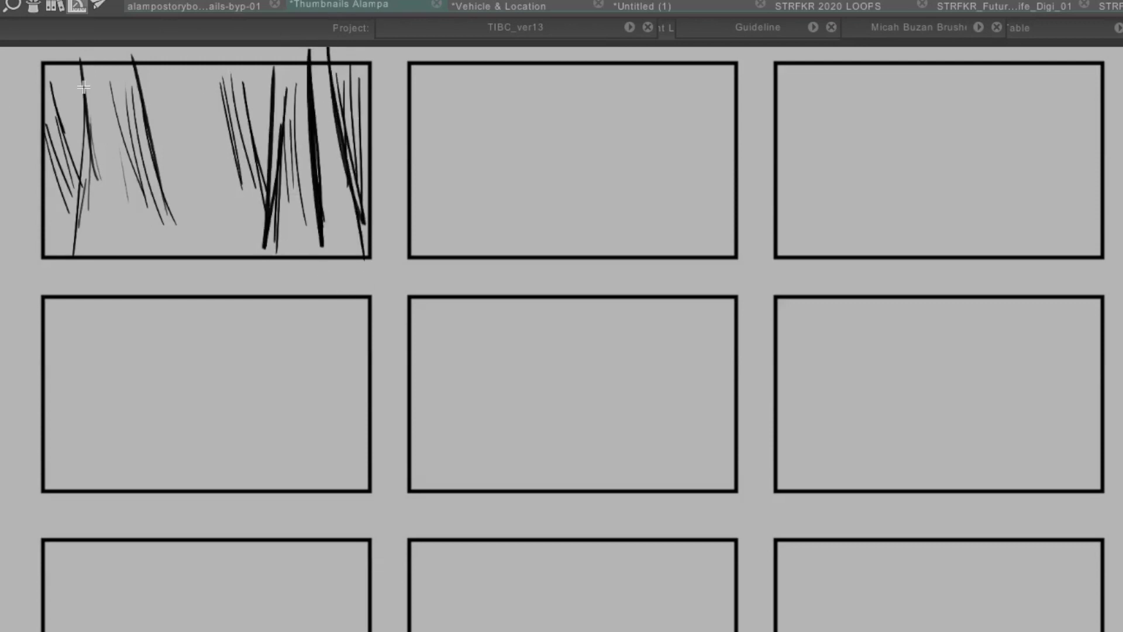
# - Scatter dark red dots and short trailing dashes between the pillars across the first thumbnail
pyautogui.moveTo(175, 119); pyautogui.dragTo(186, 123)
pyautogui.moveTo(178, 188)
pyautogui.mouseDown()
pyautogui.moveTo(191, 212)
pyautogui.moveTo(159, 167)
pyautogui.mouseUp()
pyautogui.moveTo(159, 234); pyautogui.dragTo(166, 239)
pyautogui.moveTo(220, 156); pyautogui.dragTo(227, 166)
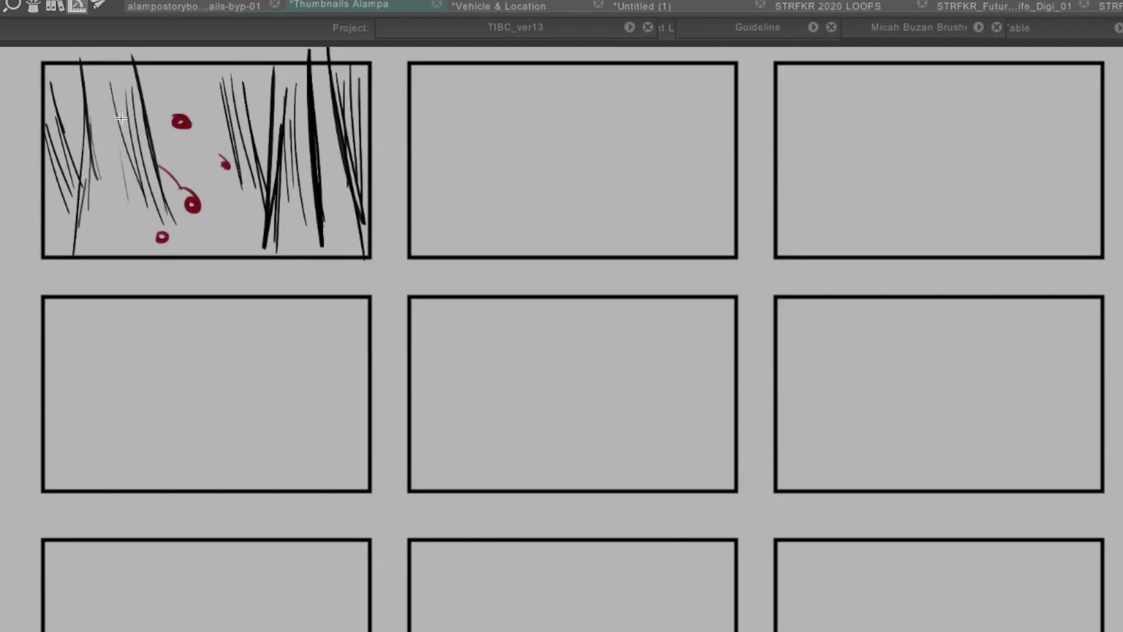
pyautogui.moveTo(68, 122); pyautogui.dragTo(71, 125)
pyautogui.moveTo(329, 161); pyautogui.dragTo(306, 204)
pyautogui.click(283, 222)
pyautogui.moveTo(298, 211); pyautogui.dragTo(248, 233)
pyautogui.click(271, 233)
pyautogui.moveTo(332, 217); pyautogui.dragTo(317, 233)
pyautogui.moveTo(306, 237); pyautogui.dragTo(303, 239)
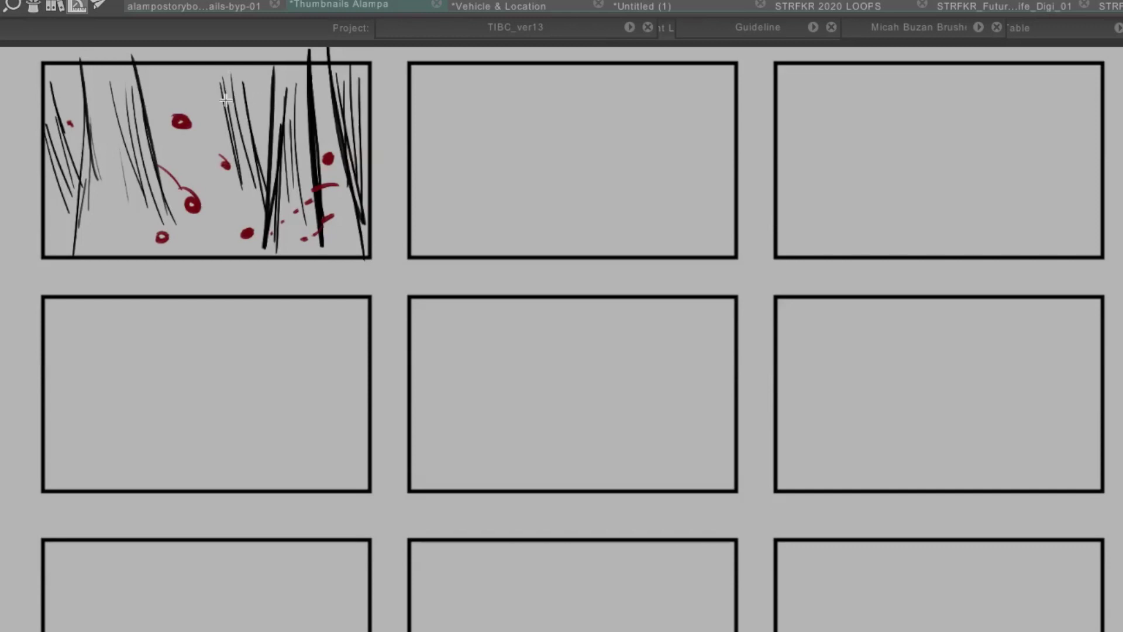
pyautogui.moveTo(262, 118)
pyautogui.mouseDown()
pyautogui.moveTo(231, 104)
pyautogui.moveTo(206, 126)
pyautogui.mouseUp()
pyautogui.hotkey('ctrl', 'z')
pyautogui.click(202, 106)
# - Write the caption "Swarm of Bees (Dodging)" in dark red beneath the first thumbnail
pyautogui.moveTo(121, 267)
pyautogui.mouseDown()
pyautogui.moveTo(110, 285)
pyautogui.moveTo(145, 266)
pyautogui.mouseUp()
pyautogui.hotkey('ctrl', 'z')
pyautogui.moveTo(153, 269)
pyautogui.mouseDown()
pyautogui.moveTo(301, 270)
pyautogui.moveTo(323, 289)
pyautogui.moveTo(410, 275)
pyautogui.moveTo(403, 299)
pyautogui.mouseUp()
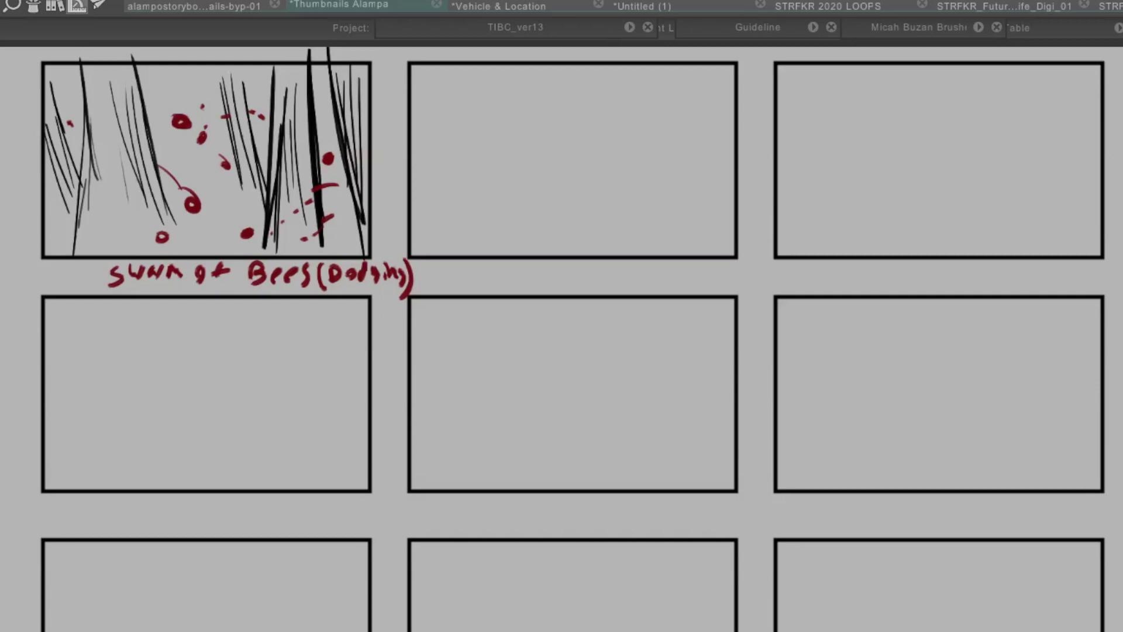
# - Add bright red zigzags and specks among the first thumbnail's pillars and save the file
pyautogui.click(23, 1)
pyautogui.click(33, 28)
pyautogui.moveTo(156, 103); pyautogui.dragTo(158, 76)
pyautogui.moveTo(186, 155); pyautogui.dragTo(179, 157)
pyautogui.click(158, 166)
pyautogui.moveTo(123, 185)
pyautogui.mouseDown()
pyautogui.moveTo(110, 126)
pyautogui.moveTo(130, 152)
pyautogui.moveTo(138, 144)
pyautogui.moveTo(132, 192)
pyautogui.mouseUp()
pyautogui.moveTo(144, 115); pyautogui.dragTo(145, 108)
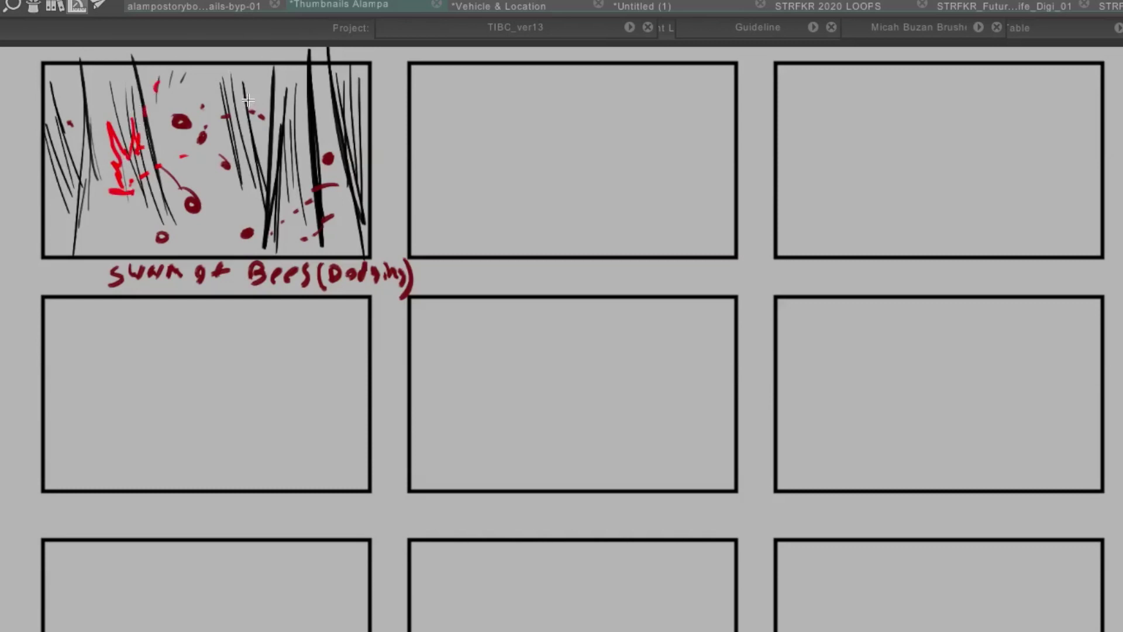
pyautogui.moveTo(256, 87); pyautogui.dragTo(266, 73)
pyautogui.click(12, 2)
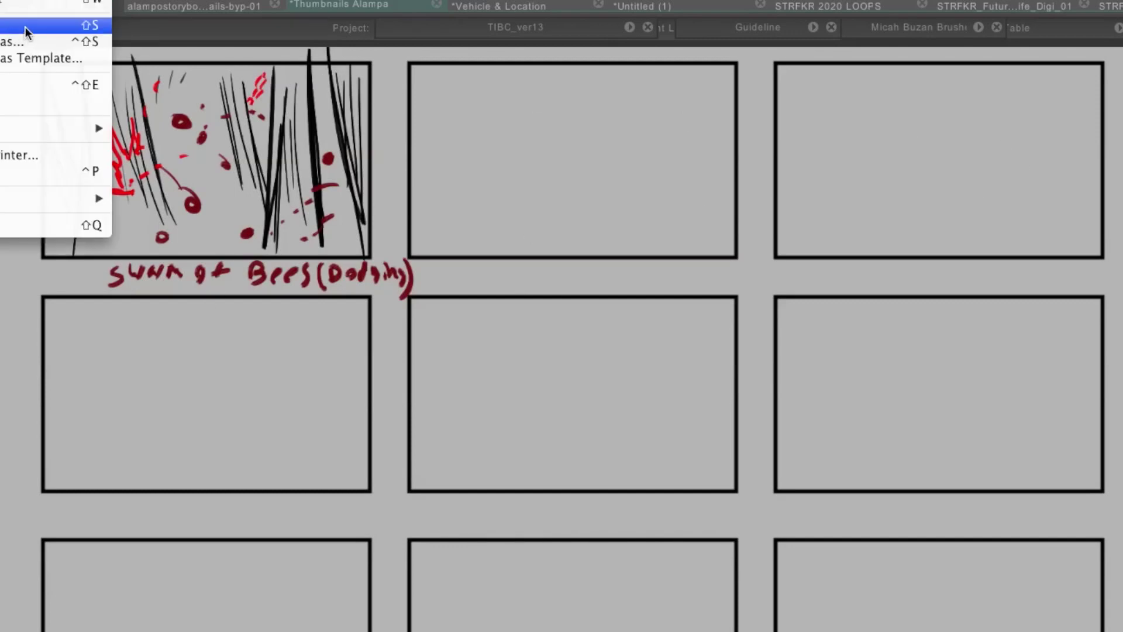
pyautogui.click(27, 27)
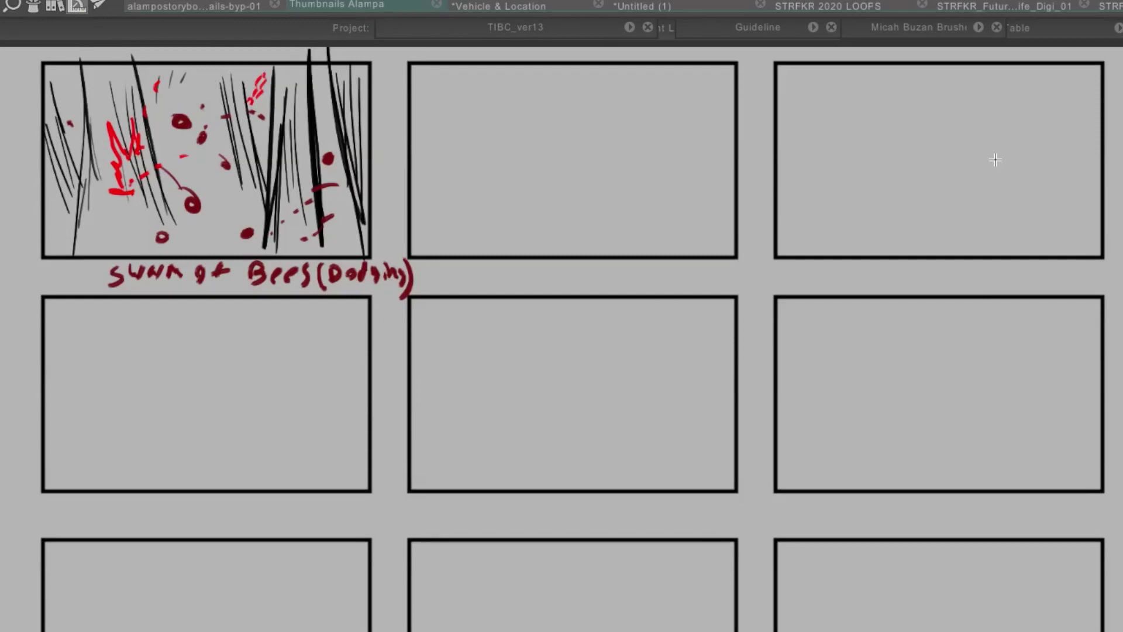
# - Switch to the script, read ahead to the ocean scene, and split the last desert paragraph before "but he slows down" with a blank line
pyautogui.moveTo(1120, 280)
pyautogui.press('super+Tab')
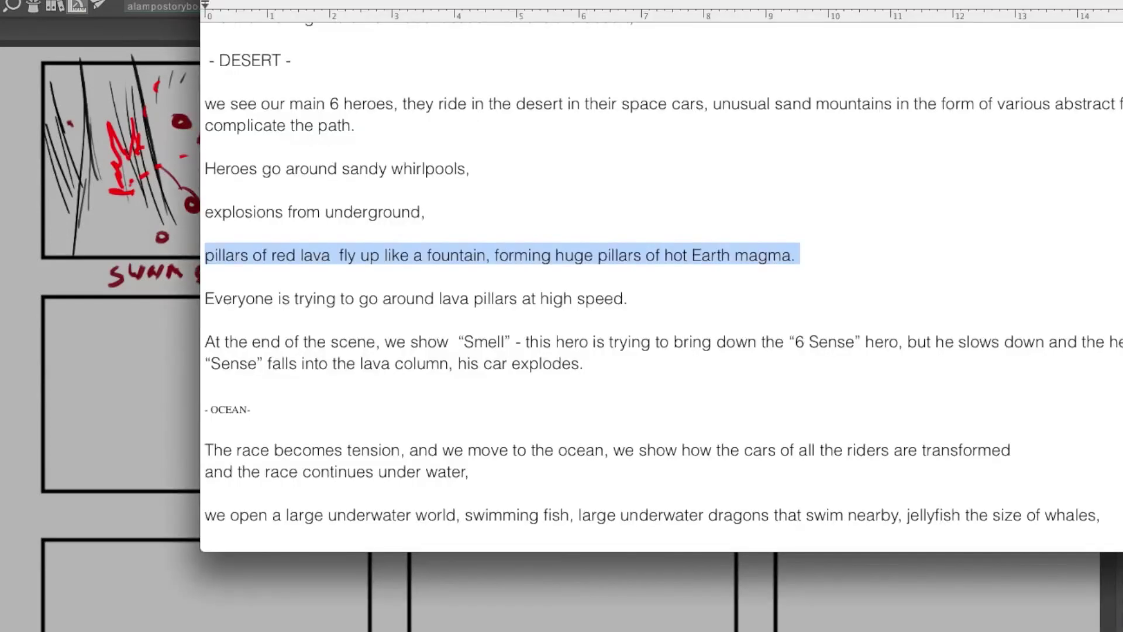
pyautogui.click(695, 297)
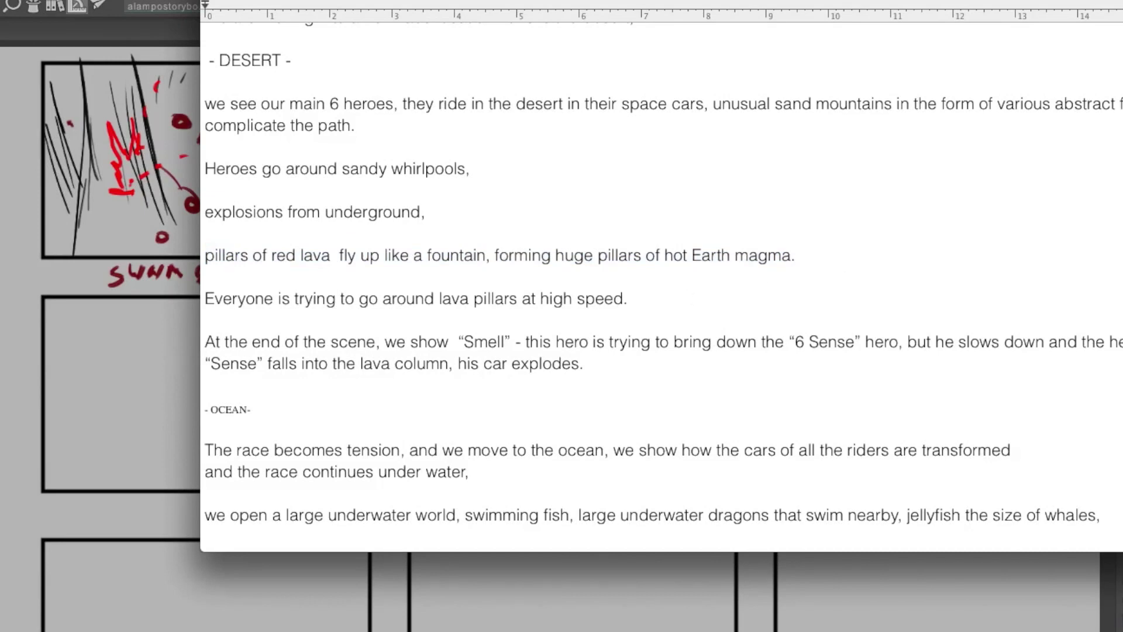
pyautogui.scroll(-5, 663, 293)
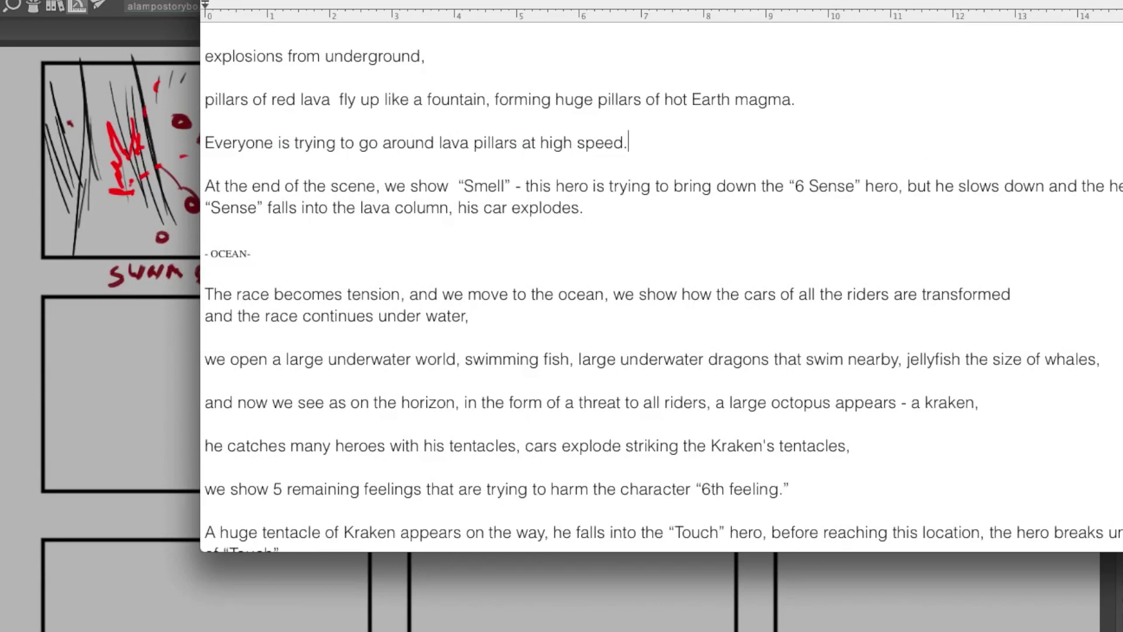
pyautogui.scroll(-5, 661, 287)
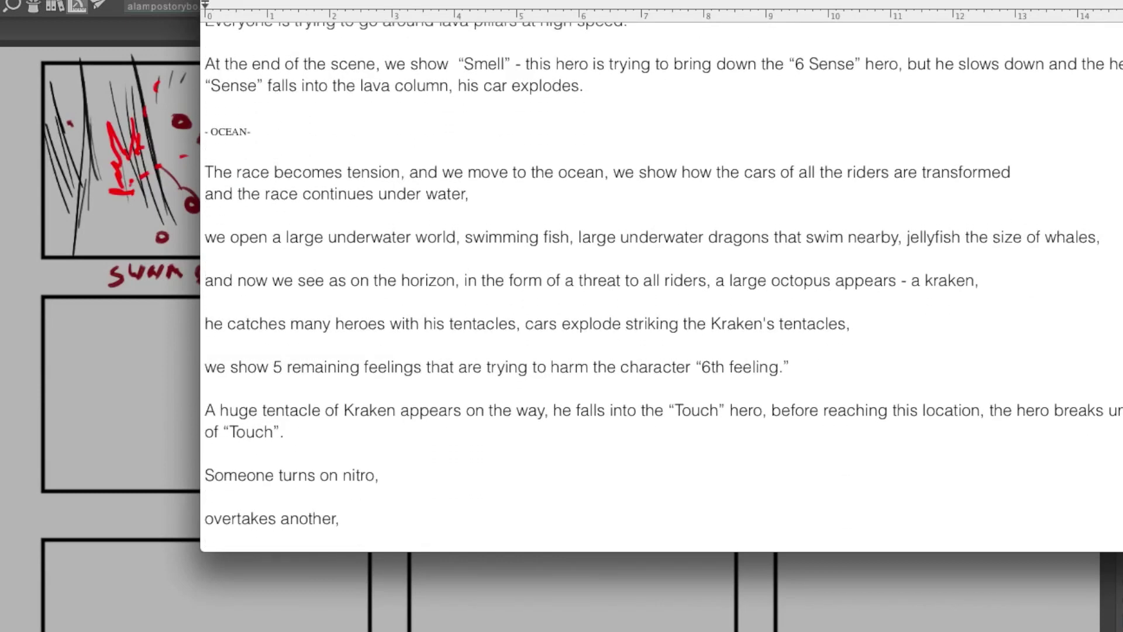
pyautogui.scroll(1, 661, 287)
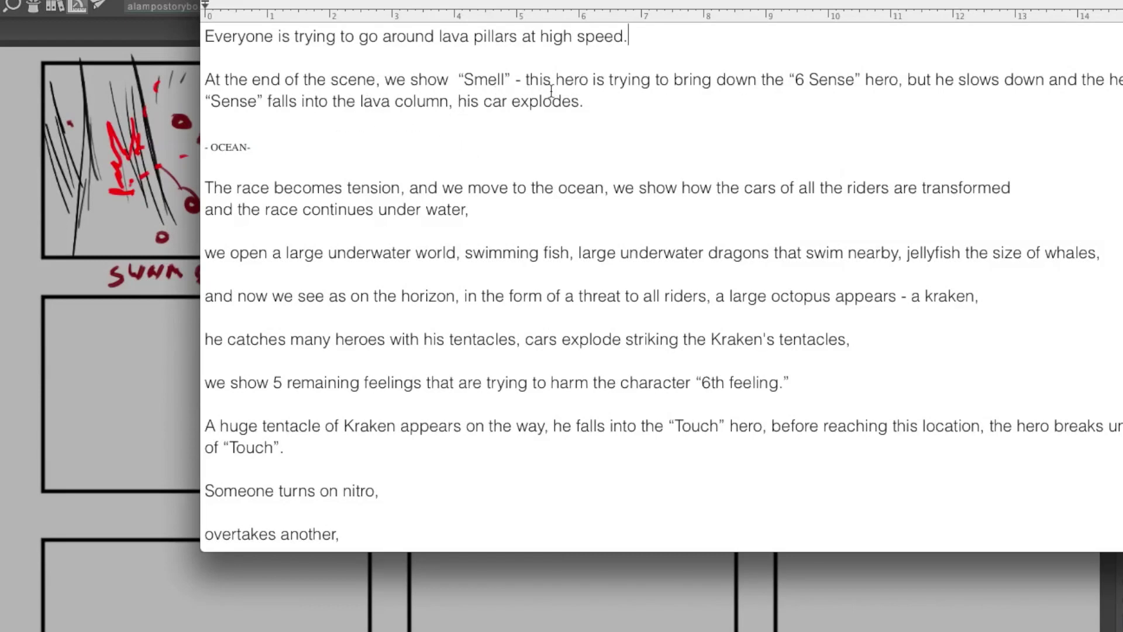
pyautogui.click(905, 79)
pyautogui.press('Return')
pyautogui.press('Return')
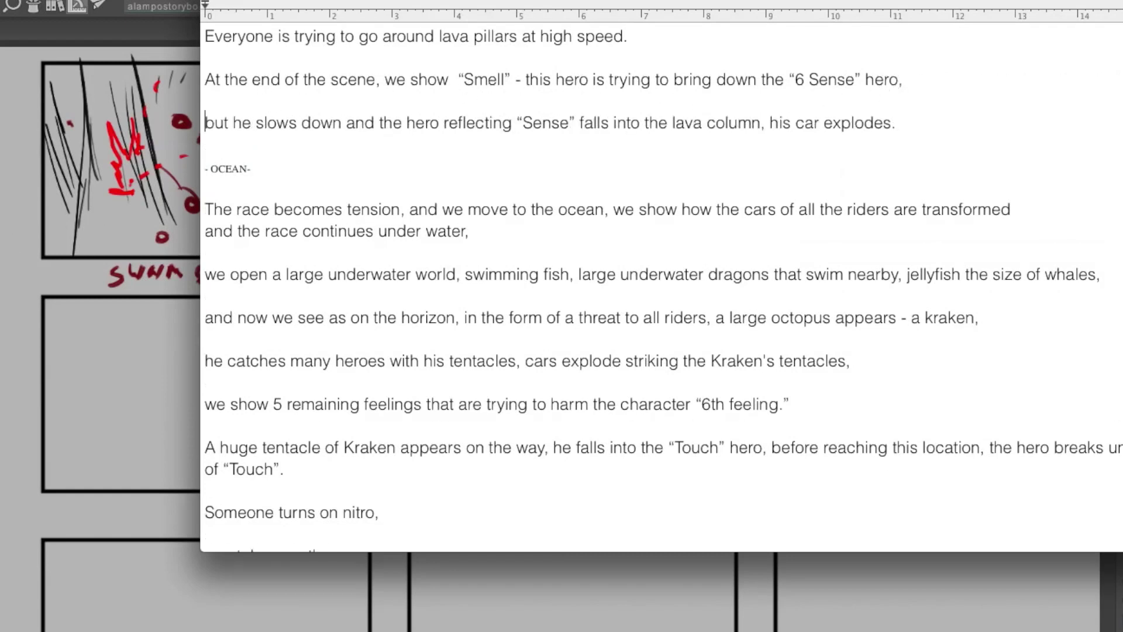
# - Return to the thumbnail page and sketch a wide layered arch with two posts rising through the second thumbnail's top edge
pyautogui.press('super+Tab')
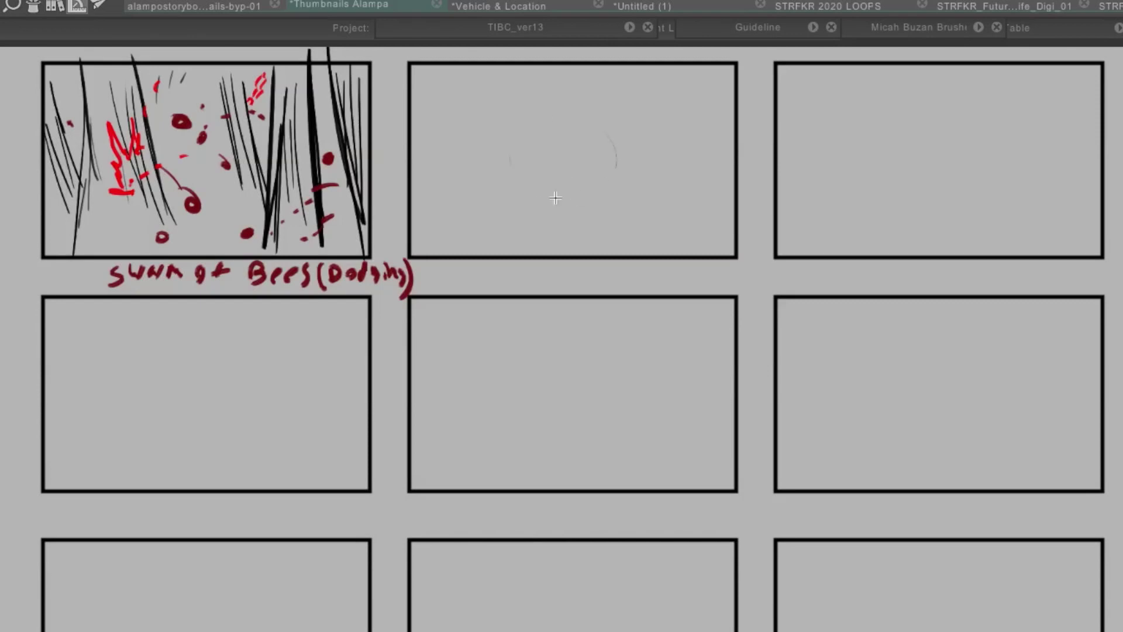
pyautogui.moveTo(511, 163); pyautogui.dragTo(664, 173)
pyautogui.moveTo(508, 189); pyautogui.dragTo(673, 171)
pyautogui.press('super+z')
pyautogui.moveTo(512, 217); pyautogui.dragTo(672, 204)
pyautogui.moveTo(499, 197); pyautogui.dragTo(669, 195)
pyautogui.press('super+z')
pyautogui.press('super+z')
pyautogui.hotkey('ctrl', 'z')
pyautogui.moveTo(509, 195); pyautogui.dragTo(660, 171)
pyautogui.moveTo(503, 176); pyautogui.dragTo(678, 196)
pyautogui.moveTo(484, 218)
pyautogui.mouseDown()
pyautogui.moveTo(699, 190)
pyautogui.moveTo(582, 121)
pyautogui.moveTo(592, 60)
pyautogui.moveTo(573, 125)
pyautogui.mouseUp()
pyautogui.moveTo(624, 57); pyautogui.dragTo(633, 137)
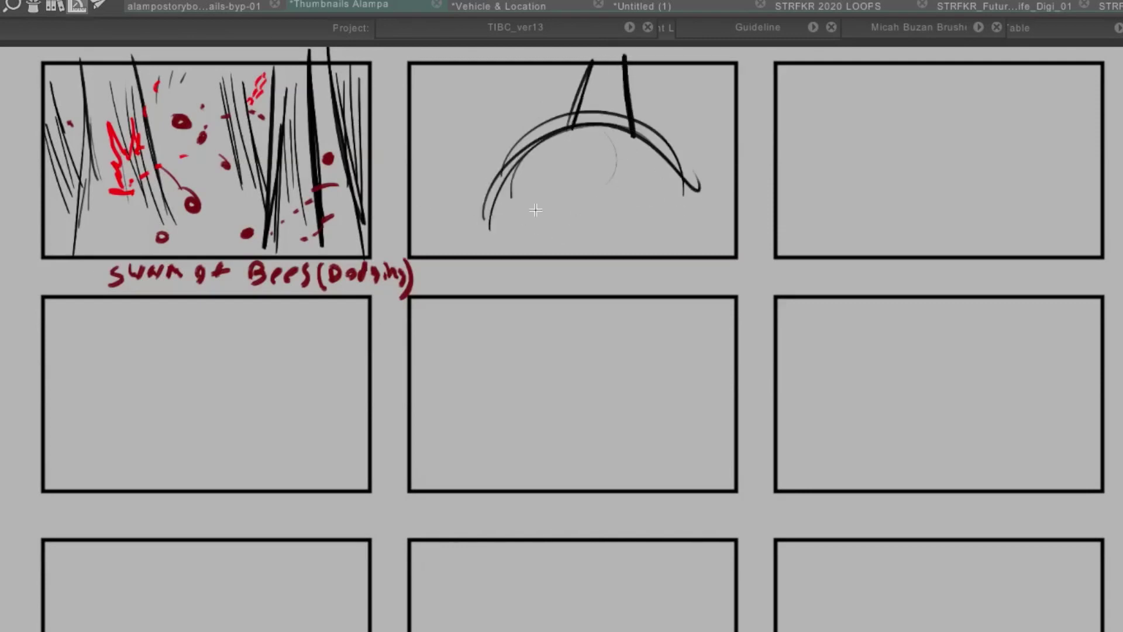
# - Draw nested inner arcs, a curved base and a small bold ring inside the second thumbnail's arch, and thicken its sides
pyautogui.moveTo(529, 210)
pyautogui.mouseDown()
pyautogui.moveTo(649, 167)
pyautogui.moveTo(670, 208)
pyautogui.mouseUp()
pyautogui.moveTo(608, 151)
pyautogui.mouseDown()
pyautogui.moveTo(534, 243)
pyautogui.moveTo(660, 235)
pyautogui.mouseUp()
pyautogui.moveTo(580, 238); pyautogui.dragTo(632, 236)
pyautogui.moveTo(585, 201)
pyautogui.mouseDown()
pyautogui.moveTo(566, 222)
pyautogui.moveTo(604, 176)
pyautogui.moveTo(589, 191)
pyautogui.moveTo(621, 228)
pyautogui.moveTo(569, 221)
pyautogui.mouseUp()
pyautogui.moveTo(529, 143); pyautogui.dragTo(468, 228)
pyautogui.moveTo(641, 139); pyautogui.dragTo(711, 224)
pyautogui.moveTo(670, 151); pyautogui.dragTo(697, 186)
# - Sketch a large arch with two posts at the third thumbnail's right and a bold ring at its left
pyautogui.moveTo(880, 228)
pyautogui.mouseDown()
pyautogui.moveTo(964, 161)
pyautogui.moveTo(1048, 147)
pyautogui.mouseUp()
pyautogui.moveTo(916, 196); pyautogui.dragTo(1085, 171)
pyautogui.moveTo(994, 66); pyautogui.dragTo(963, 135)
pyautogui.moveTo(1029, 67); pyautogui.dragTo(1039, 120)
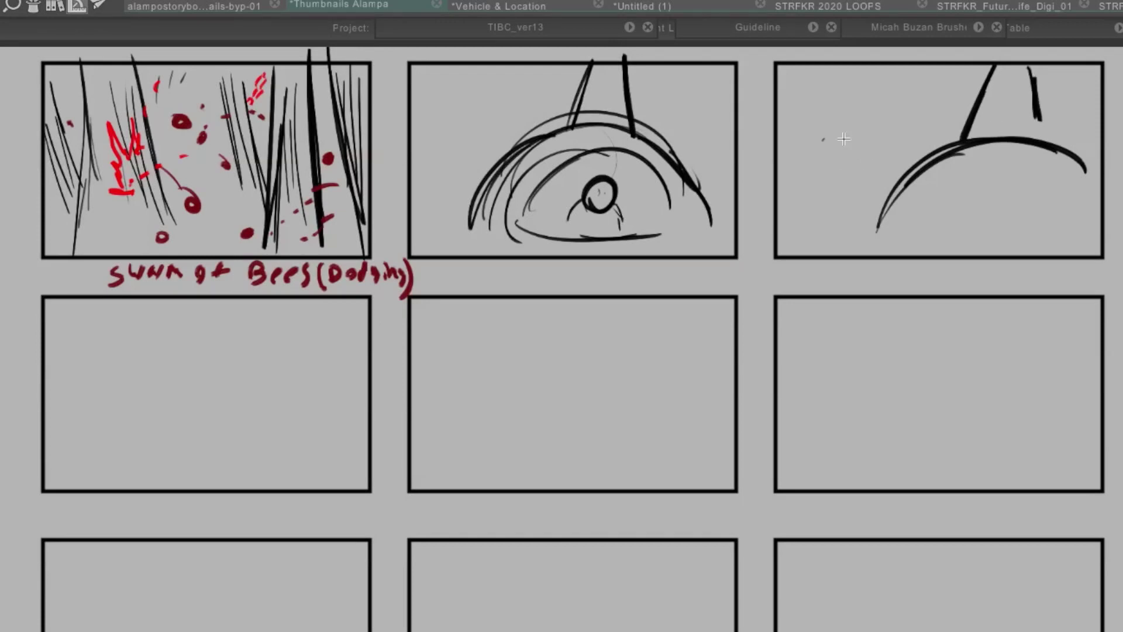
pyautogui.moveTo(846, 141); pyautogui.dragTo(819, 144)
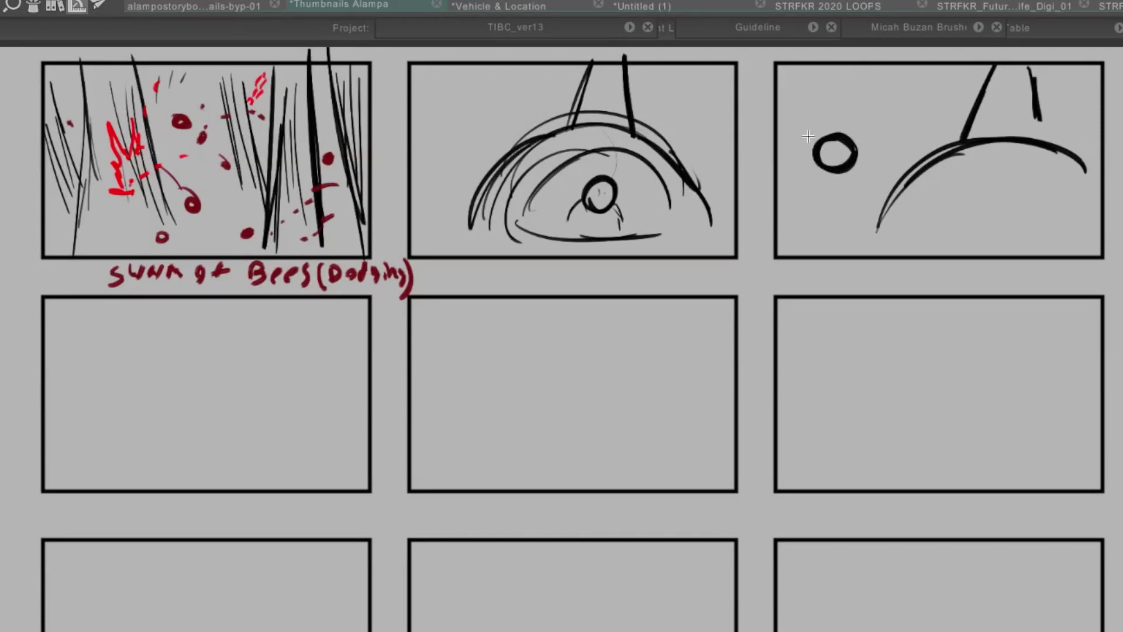
# - Add an inner arc and a dotted oval beneath the third thumbnail's arch, and thicken the arch's right end
pyautogui.moveTo(913, 247)
pyautogui.mouseDown()
pyautogui.moveTo(950, 195)
pyautogui.moveTo(1044, 191)
pyautogui.mouseUp()
pyautogui.moveTo(968, 234)
pyautogui.mouseDown()
pyautogui.moveTo(1020, 211)
pyautogui.moveTo(966, 235)
pyautogui.moveTo(980, 221)
pyautogui.moveTo(1009, 233)
pyautogui.moveTo(966, 236)
pyautogui.moveTo(989, 211)
pyautogui.mouseUp()
pyautogui.moveTo(994, 217); pyautogui.dragTo(1001, 219)
pyautogui.moveTo(1058, 151); pyautogui.dragTo(1080, 175)
pyautogui.moveTo(924, 185); pyautogui.dragTo(923, 189)
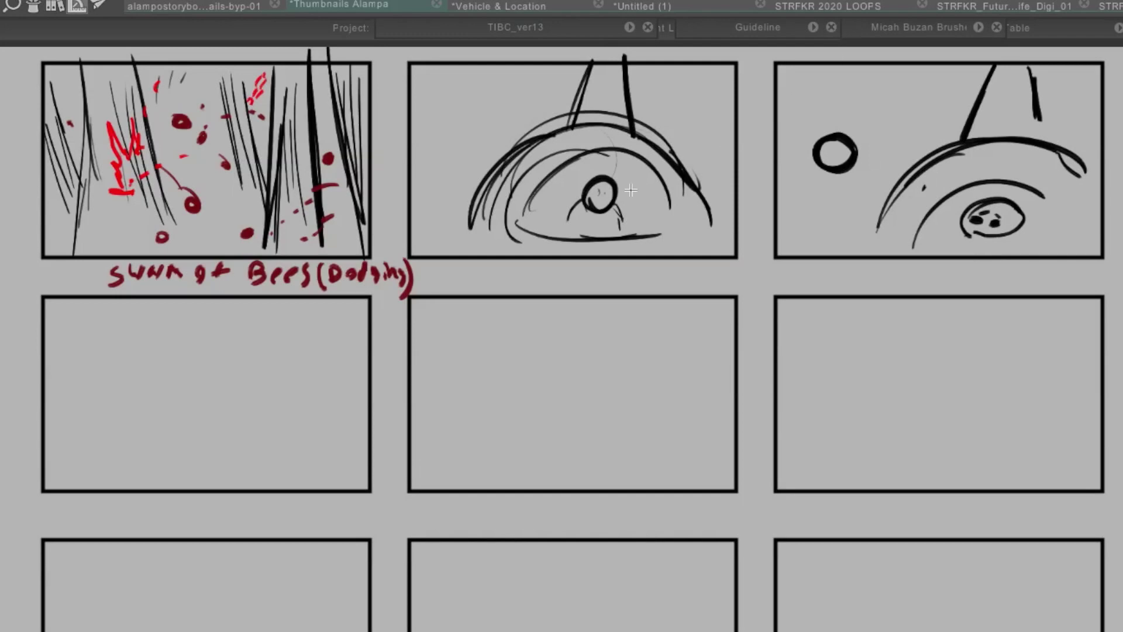
# - Add a tiny dotted cluster, trailing specks and two ear-like loops around the third thumbnail's bold ring
pyautogui.click(879, 169)
pyautogui.click(875, 166)
pyautogui.click(867, 164)
pyautogui.click(878, 167)
pyautogui.moveTo(886, 169); pyautogui.dragTo(877, 178)
pyautogui.click(853, 178)
pyautogui.click(835, 179)
pyautogui.moveTo(789, 174); pyautogui.dragTo(806, 159)
pyautogui.moveTo(875, 172); pyautogui.dragTo(866, 164)
pyautogui.moveTo(818, 142)
pyautogui.mouseDown()
pyautogui.moveTo(822, 130)
pyautogui.moveTo(844, 137)
pyautogui.moveTo(834, 120)
pyautogui.moveTo(850, 138)
pyautogui.moveTo(831, 136)
pyautogui.moveTo(852, 138)
pyautogui.mouseUp()
pyautogui.hotkey('ctrl', 'z')
pyautogui.hotkey('ctrl', 'z')
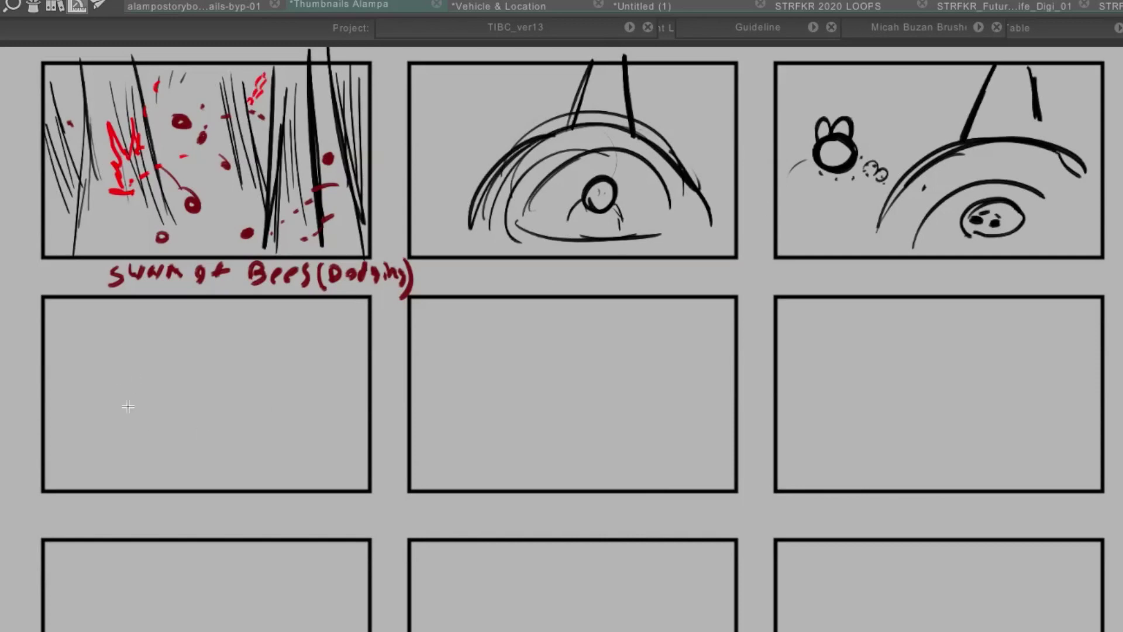
# - Sketch heavy concentric circles beside a smaller circle with an upright loop in the fourth thumbnail, adding a dashed path and arrowhead around the larger one
pyautogui.moveTo(114, 403)
pyautogui.mouseDown()
pyautogui.moveTo(146, 412)
pyautogui.moveTo(138, 380)
pyautogui.moveTo(114, 421)
pyautogui.moveTo(158, 395)
pyautogui.moveTo(153, 416)
pyautogui.moveTo(258, 423)
pyautogui.moveTo(232, 440)
pyautogui.moveTo(246, 404)
pyautogui.mouseUp()
pyautogui.moveTo(161, 386)
pyautogui.mouseDown()
pyautogui.moveTo(157, 411)
pyautogui.moveTo(131, 358)
pyautogui.moveTo(161, 370)
pyautogui.moveTo(81, 427)
pyautogui.moveTo(96, 363)
pyautogui.moveTo(164, 380)
pyautogui.moveTo(81, 410)
pyautogui.mouseUp()
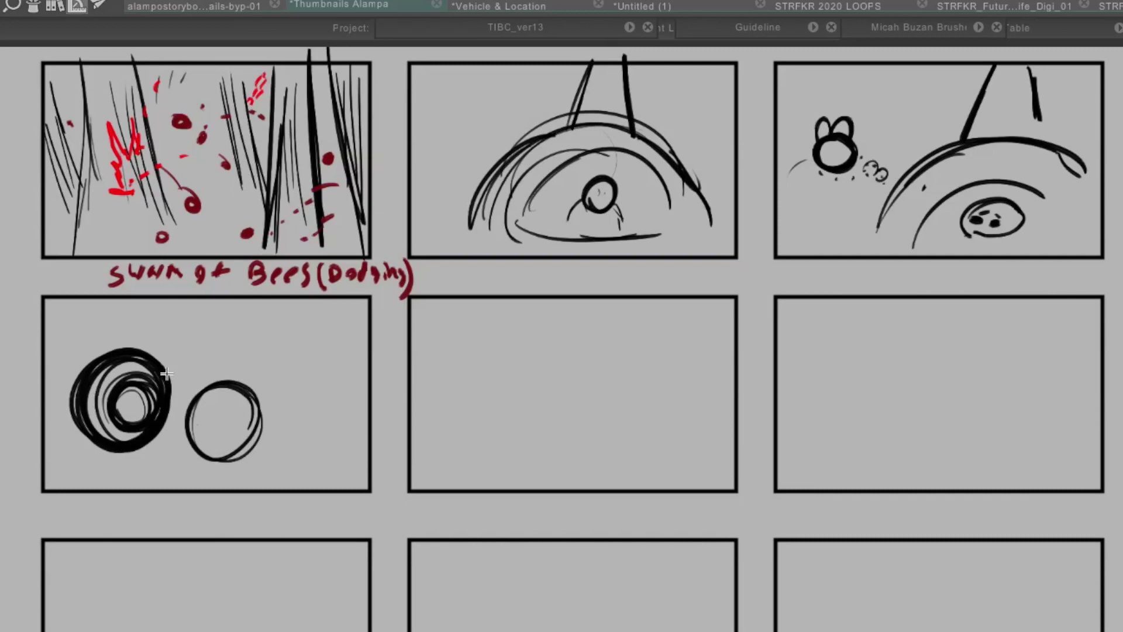
pyautogui.moveTo(167, 373)
pyautogui.mouseDown()
pyautogui.moveTo(73, 398)
pyautogui.moveTo(162, 411)
pyautogui.mouseUp()
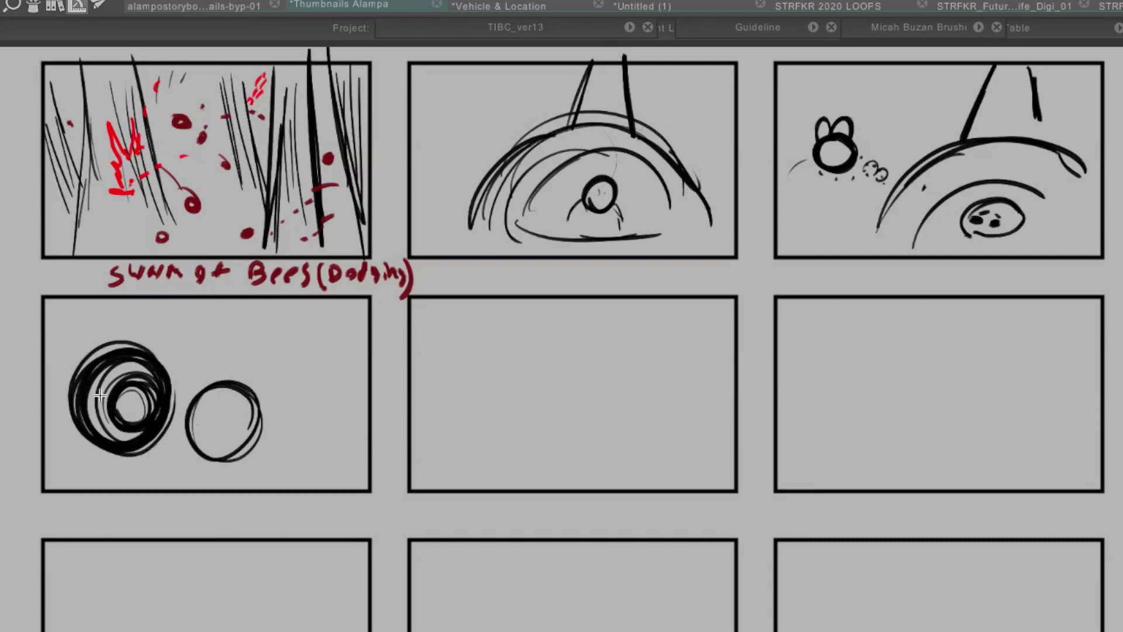
pyautogui.moveTo(86, 375); pyautogui.dragTo(126, 339)
pyautogui.moveTo(214, 425)
pyautogui.mouseDown()
pyautogui.moveTo(226, 360)
pyautogui.moveTo(228, 433)
pyautogui.moveTo(210, 420)
pyautogui.mouseUp()
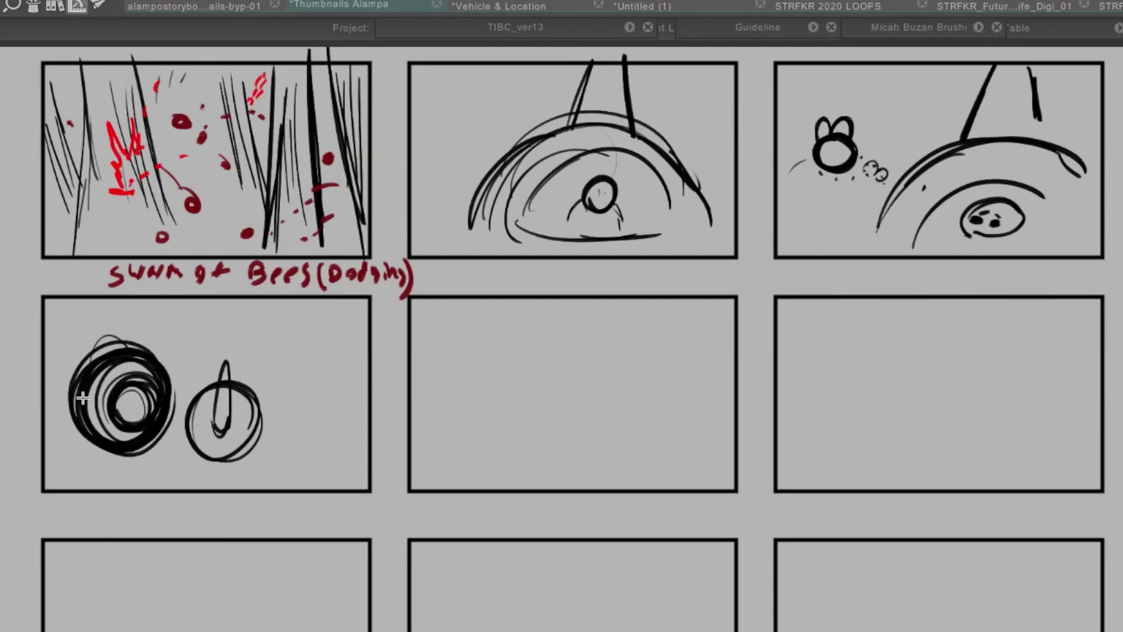
pyautogui.moveTo(59, 321); pyautogui.dragTo(59, 404)
pyautogui.moveTo(100, 465); pyautogui.dragTo(147, 470)
pyautogui.click(150, 475)
# - Draw a large zigzag-hatched circle and a smaller open circle with a slanted loop in the fifth thumbnail, plus zigzag marks around them
pyautogui.moveTo(578, 334)
pyautogui.mouseDown()
pyautogui.moveTo(619, 429)
pyautogui.moveTo(534, 449)
pyautogui.mouseUp()
pyautogui.moveTo(620, 409); pyautogui.dragTo(568, 319)
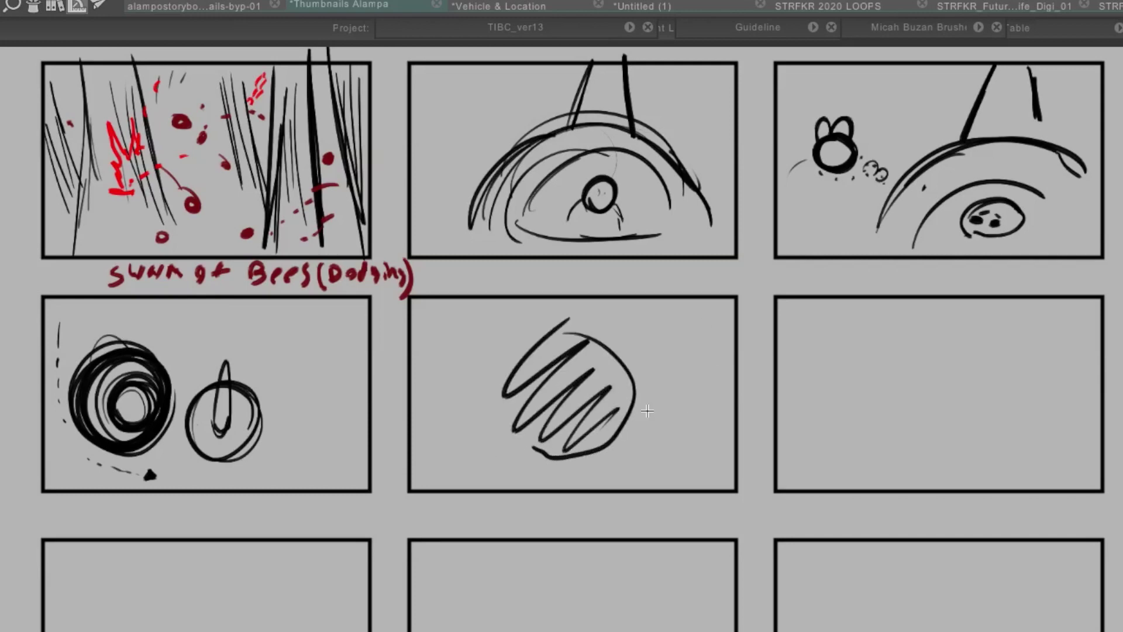
pyautogui.moveTo(725, 390)
pyautogui.mouseDown()
pyautogui.moveTo(647, 418)
pyautogui.moveTo(702, 468)
pyautogui.mouseUp()
pyautogui.moveTo(685, 430)
pyautogui.mouseDown()
pyautogui.moveTo(682, 470)
pyautogui.moveTo(692, 411)
pyautogui.moveTo(692, 444)
pyautogui.mouseUp()
pyautogui.hotkey('ctrl', 'z')
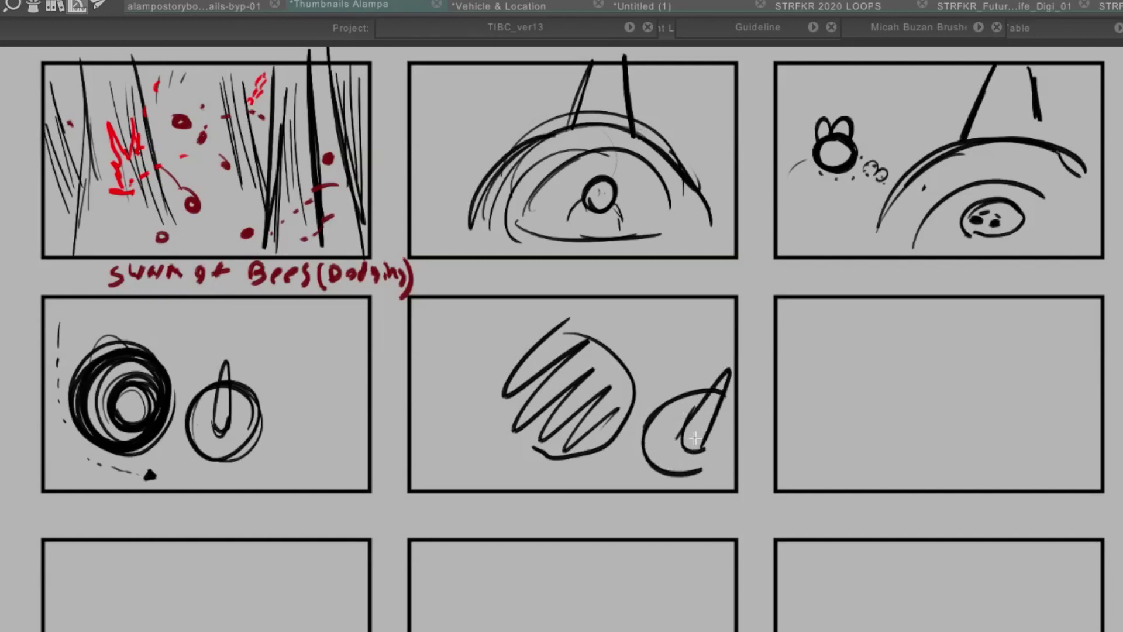
pyautogui.moveTo(645, 368)
pyautogui.mouseDown()
pyautogui.moveTo(651, 331)
pyautogui.moveTo(709, 338)
pyautogui.moveTo(678, 371)
pyautogui.mouseUp()
pyautogui.moveTo(590, 474); pyautogui.dragTo(635, 477)
# - Fill the fourth thumbnail's background with faint hatch strokes and small specks
pyautogui.moveTo(259, 147); pyautogui.dragTo(263, 190)
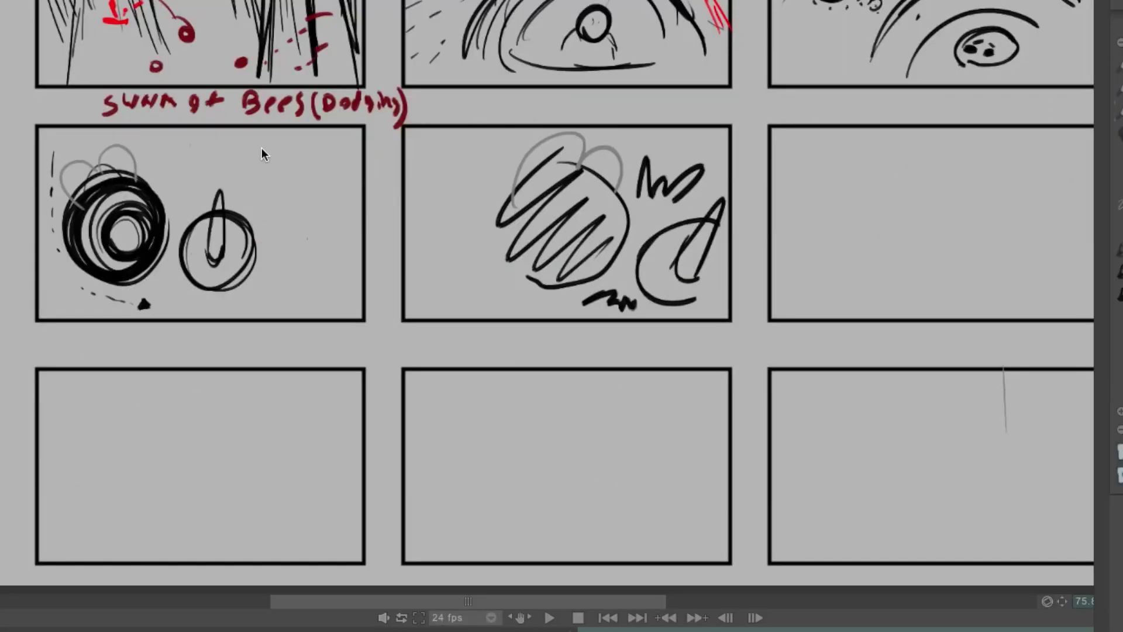
pyautogui.moveTo(269, 193)
pyautogui.mouseDown()
pyautogui.moveTo(275, 170)
pyautogui.moveTo(283, 195)
pyautogui.mouseUp()
pyautogui.moveTo(293, 153); pyautogui.dragTo(295, 196)
pyautogui.moveTo(301, 183)
pyautogui.mouseDown()
pyautogui.moveTo(321, 135)
pyautogui.moveTo(305, 180)
pyautogui.moveTo(320, 163)
pyautogui.moveTo(351, 216)
pyautogui.mouseUp()
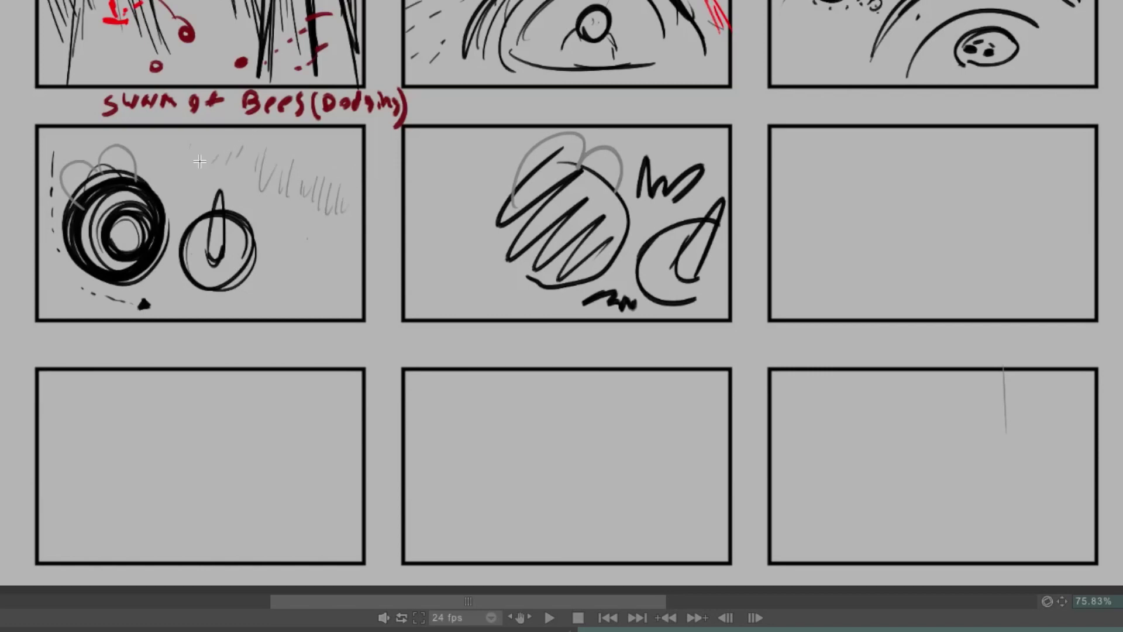
pyautogui.moveTo(301, 247); pyautogui.dragTo(310, 272)
pyautogui.moveTo(316, 254); pyautogui.dragTo(358, 276)
pyautogui.click(346, 303)
pyautogui.click(45, 291)
pyautogui.click(59, 292)
# - Refine the large circle's core and left ear in the fourth thumbnail, and reinforce the small open circle in the fifth
pyautogui.moveTo(130, 239)
pyautogui.mouseDown()
pyautogui.moveTo(112, 242)
pyautogui.moveTo(135, 222)
pyautogui.mouseUp()
pyautogui.moveTo(92, 226)
pyautogui.mouseDown()
pyautogui.moveTo(86, 186)
pyautogui.moveTo(66, 199)
pyautogui.moveTo(98, 180)
pyautogui.mouseUp()
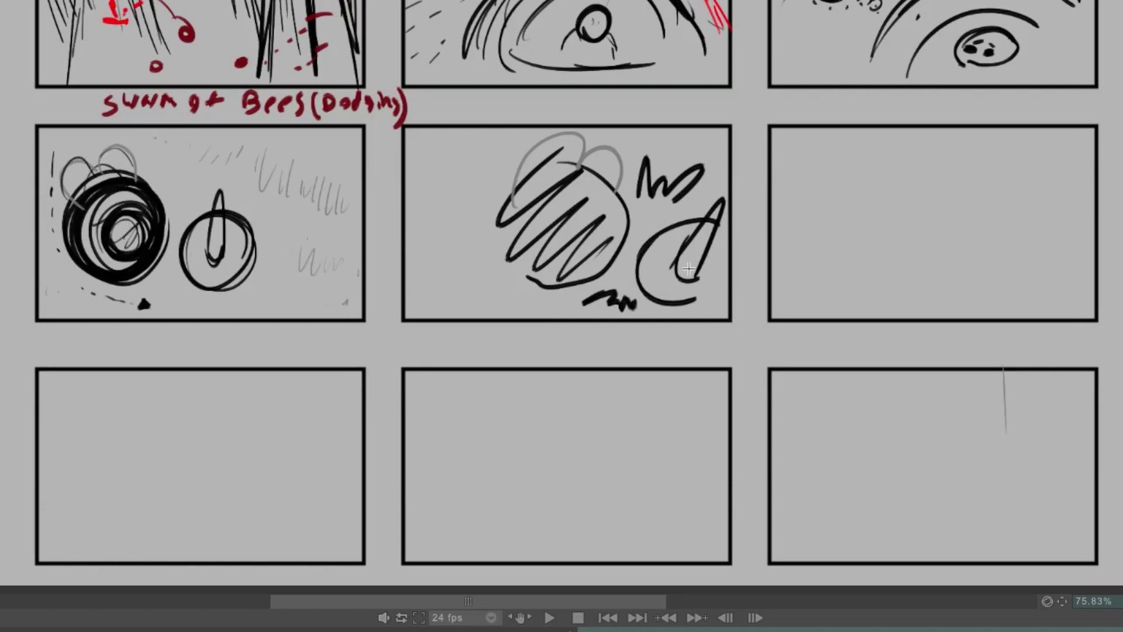
pyautogui.moveTo(658, 241)
pyautogui.mouseDown()
pyautogui.moveTo(652, 292)
pyautogui.moveTo(717, 296)
pyautogui.mouseUp()
pyautogui.moveTo(683, 258)
pyautogui.mouseDown()
pyautogui.moveTo(722, 219)
pyautogui.moveTo(701, 280)
pyautogui.mouseUp()
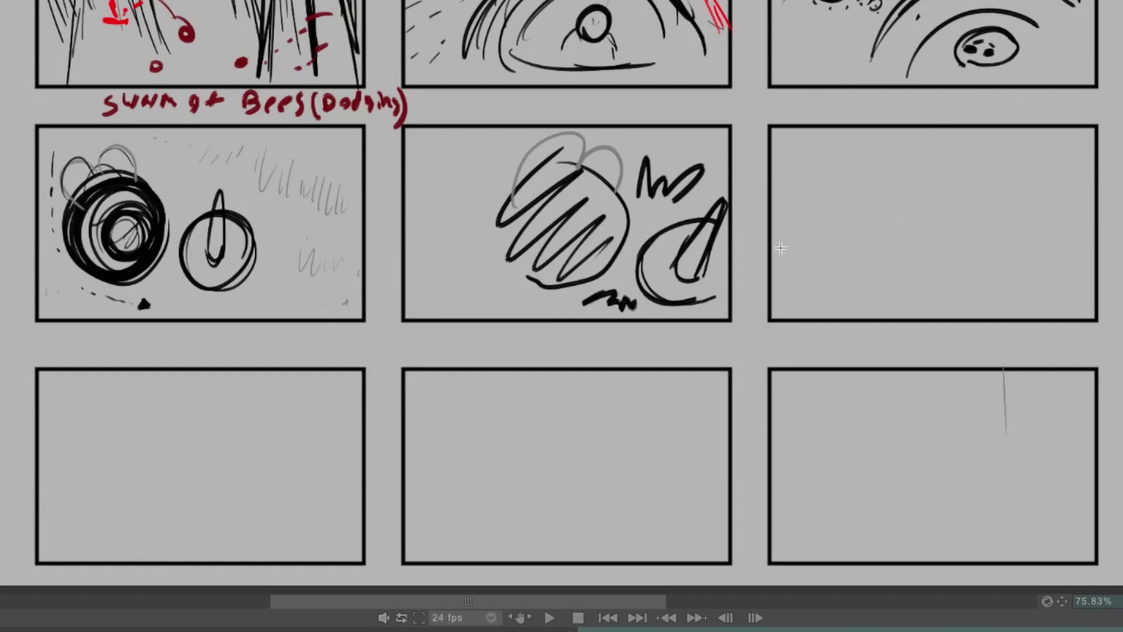
pyautogui.moveTo(844, 192); pyautogui.dragTo(889, 177)
pyautogui.moveTo(920, 231)
pyautogui.mouseDown()
pyautogui.moveTo(877, 202)
pyautogui.moveTo(927, 193)
pyautogui.mouseUp()
pyautogui.hotkey('ctrl', 'z')
pyautogui.hotkey('ctrl', 'z')
# - Sketch a rounded head-like outline in the sixth thumbnail with crossed strokes at its upper left
pyautogui.moveTo(889, 224)
pyautogui.mouseDown()
pyautogui.moveTo(877, 206)
pyautogui.moveTo(1022, 174)
pyautogui.mouseUp()
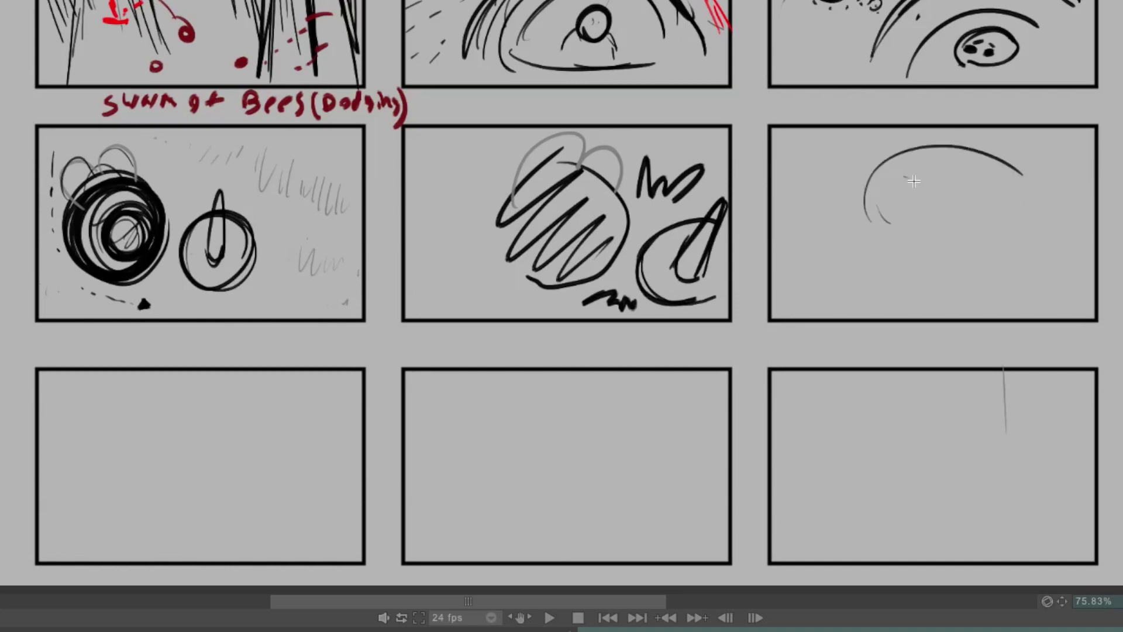
pyautogui.moveTo(865, 163); pyautogui.dragTo(833, 176)
pyautogui.moveTo(1022, 176); pyautogui.dragTo(1003, 248)
pyautogui.moveTo(851, 147); pyautogui.dragTo(882, 160)
pyautogui.moveTo(841, 155)
pyautogui.mouseDown()
pyautogui.moveTo(862, 164)
pyautogui.moveTo(847, 176)
pyautogui.mouseUp()
pyautogui.moveTo(832, 176); pyautogui.dragTo(857, 167)
# - Add a heavy diagonal curve, an inner eye-like shape with upright strokes, and a short handwritten note to the sixth thumbnail
pyautogui.moveTo(1050, 162)
pyautogui.mouseDown()
pyautogui.moveTo(1044, 193)
pyautogui.moveTo(967, 299)
pyautogui.mouseUp()
pyautogui.moveTo(954, 177)
pyautogui.mouseDown()
pyautogui.moveTo(971, 228)
pyautogui.moveTo(954, 233)
pyautogui.moveTo(971, 232)
pyautogui.moveTo(905, 214)
pyautogui.moveTo(891, 253)
pyautogui.moveTo(939, 261)
pyautogui.mouseUp()
pyautogui.moveTo(916, 223)
pyautogui.mouseDown()
pyautogui.moveTo(910, 237)
pyautogui.moveTo(922, 247)
pyautogui.mouseUp()
pyautogui.moveTo(1028, 255)
pyautogui.mouseDown()
pyautogui.moveTo(1031, 285)
pyautogui.moveTo(1064, 270)
pyautogui.moveTo(1083, 276)
pyautogui.moveTo(1066, 302)
pyautogui.mouseUp()
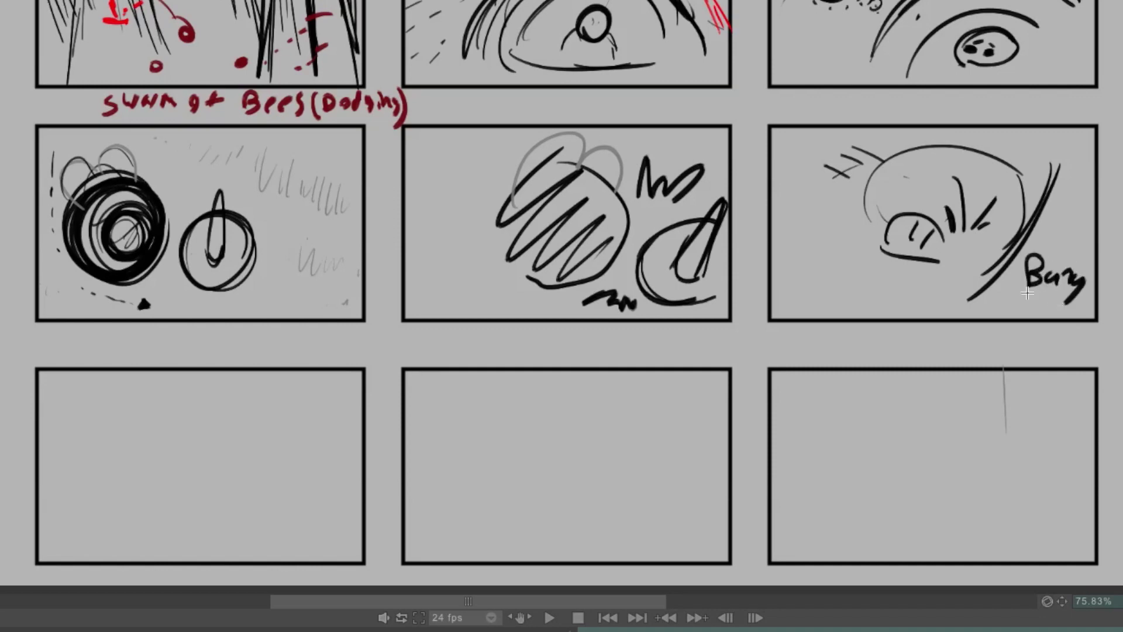
pyautogui.click(1017, 273)
pyautogui.click(1015, 283)
# - Draw sweeping horizontal strokes under the sixth thumbnail's eye shape and extend the heavy curve with loose hatching beside it
pyautogui.moveTo(819, 270); pyautogui.dragTo(963, 275)
pyautogui.moveTo(874, 257)
pyautogui.mouseDown()
pyautogui.moveTo(975, 269)
pyautogui.moveTo(863, 299)
pyautogui.moveTo(935, 294)
pyautogui.moveTo(914, 318)
pyautogui.moveTo(1067, 131)
pyautogui.mouseUp()
pyautogui.moveTo(970, 316); pyautogui.dragTo(1011, 273)
pyautogui.moveTo(1047, 231); pyautogui.dragTo(1055, 230)
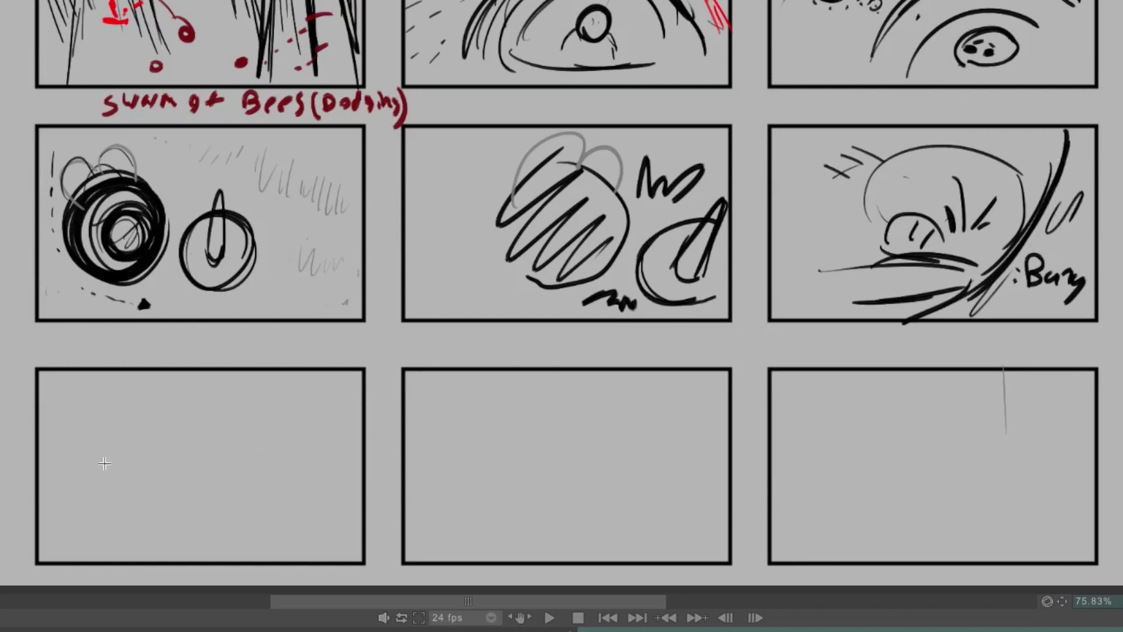
# - Sketch a domed outline with sweeping outer arcs in the seventh thumbnail and a small pointed shape with zigzags in its upper right
pyautogui.moveTo(75, 460); pyautogui.dragTo(136, 389)
pyautogui.moveTo(194, 411); pyautogui.dragTo(263, 418)
pyautogui.moveTo(231, 379); pyautogui.dragTo(310, 488)
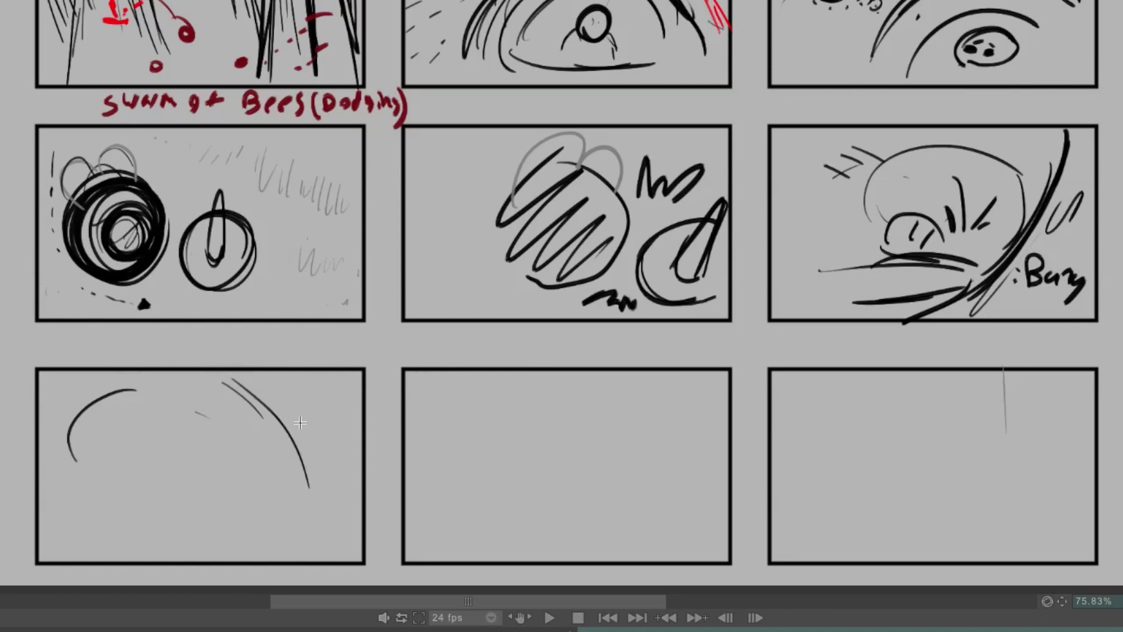
pyautogui.moveTo(307, 409)
pyautogui.mouseDown()
pyautogui.moveTo(341, 403)
pyautogui.moveTo(346, 432)
pyautogui.moveTo(315, 428)
pyautogui.moveTo(333, 438)
pyautogui.moveTo(308, 383)
pyautogui.moveTo(316, 399)
pyautogui.mouseUp()
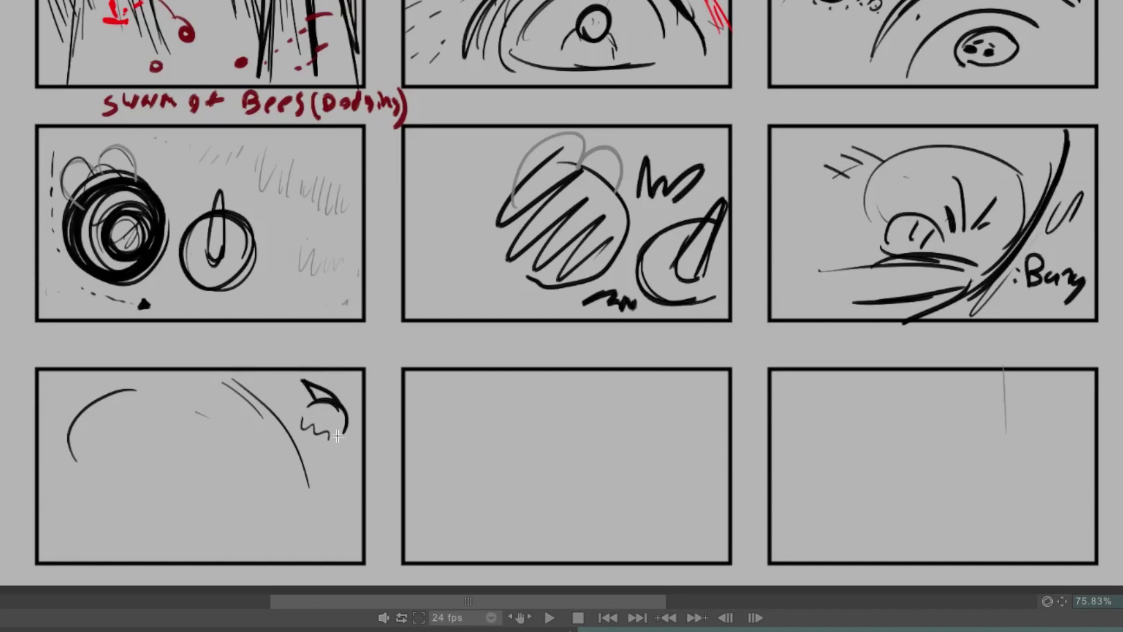
pyautogui.moveTo(338, 437)
pyautogui.mouseDown()
pyautogui.moveTo(300, 420)
pyautogui.moveTo(273, 389)
pyautogui.moveTo(344, 438)
pyautogui.mouseUp()
pyautogui.moveTo(124, 391); pyautogui.dragTo(244, 454)
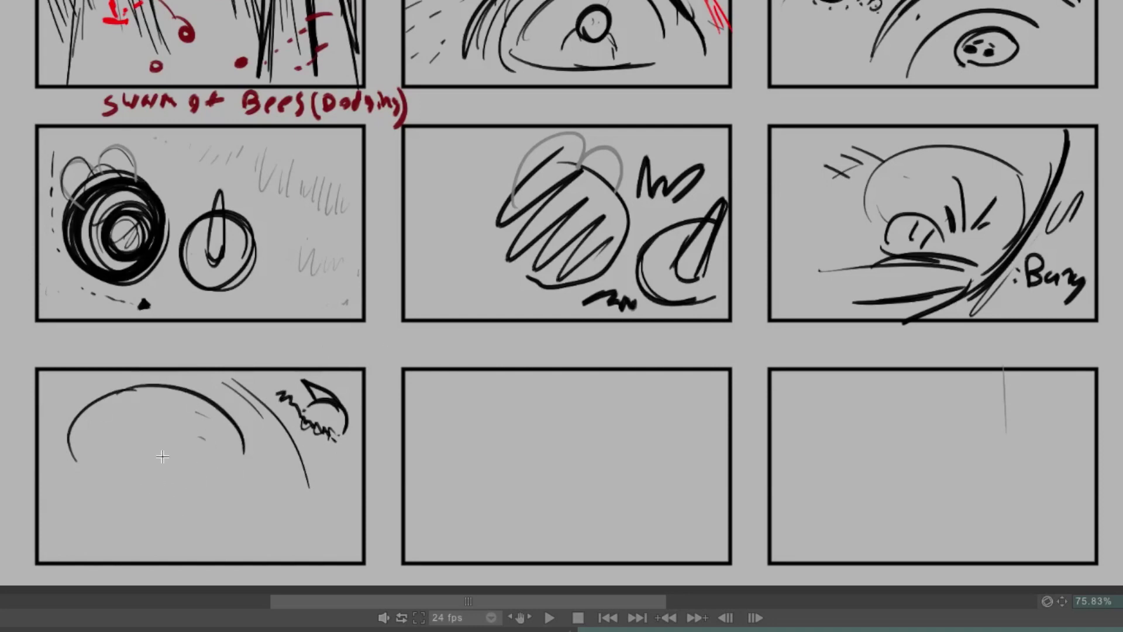
# - Draw a bold ringed circle joined by a thick diagonal rod to a spiky rounded shape in the seventh thumbnail
pyautogui.moveTo(175, 438); pyautogui.dragTo(231, 452)
pyautogui.moveTo(80, 414); pyautogui.dragTo(110, 395)
pyautogui.moveTo(192, 448)
pyautogui.mouseDown()
pyautogui.moveTo(183, 461)
pyautogui.moveTo(199, 456)
pyautogui.moveTo(202, 470)
pyautogui.mouseUp()
pyautogui.moveTo(81, 396)
pyautogui.mouseDown()
pyautogui.moveTo(177, 464)
pyautogui.moveTo(78, 406)
pyautogui.moveTo(130, 381)
pyautogui.moveTo(141, 401)
pyautogui.moveTo(126, 393)
pyautogui.mouseUp()
pyautogui.moveTo(59, 419); pyautogui.dragTo(82, 457)
pyautogui.moveTo(132, 394); pyautogui.dragTo(99, 457)
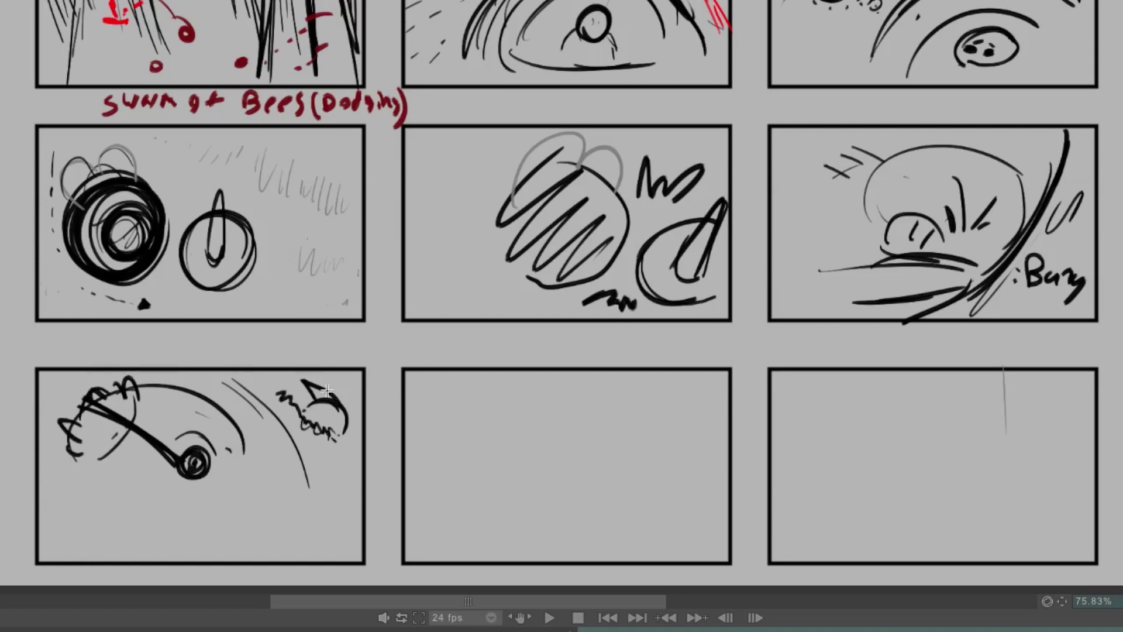
# - Draw the head's nose and curled mouth area in the seventh thumbnail, plus a rounded, notched shape beneath the head
pyautogui.moveTo(215, 471)
pyautogui.mouseDown()
pyautogui.moveTo(206, 499)
pyautogui.moveTo(234, 511)
pyautogui.moveTo(252, 512)
pyautogui.mouseUp()
pyautogui.moveTo(234, 442)
pyautogui.mouseDown()
pyautogui.moveTo(254, 494)
pyautogui.moveTo(228, 530)
pyautogui.moveTo(181, 545)
pyautogui.moveTo(130, 544)
pyautogui.mouseUp()
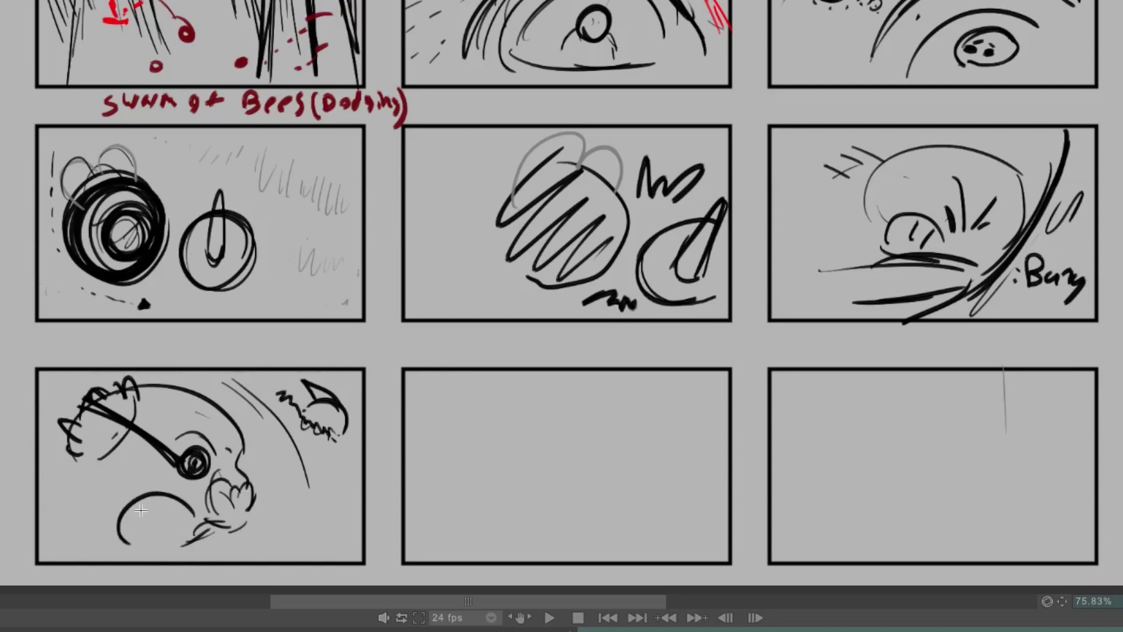
pyautogui.hotkey('ctrl', 'z')
pyautogui.moveTo(151, 472)
pyautogui.mouseDown()
pyautogui.moveTo(176, 520)
pyautogui.moveTo(116, 503)
pyautogui.moveTo(124, 523)
pyautogui.moveTo(158, 479)
pyautogui.mouseUp()
pyautogui.hotkey('ctrl', 'z')
pyautogui.moveTo(179, 492); pyautogui.dragTo(190, 496)
pyautogui.moveTo(128, 525); pyautogui.dragTo(167, 516)
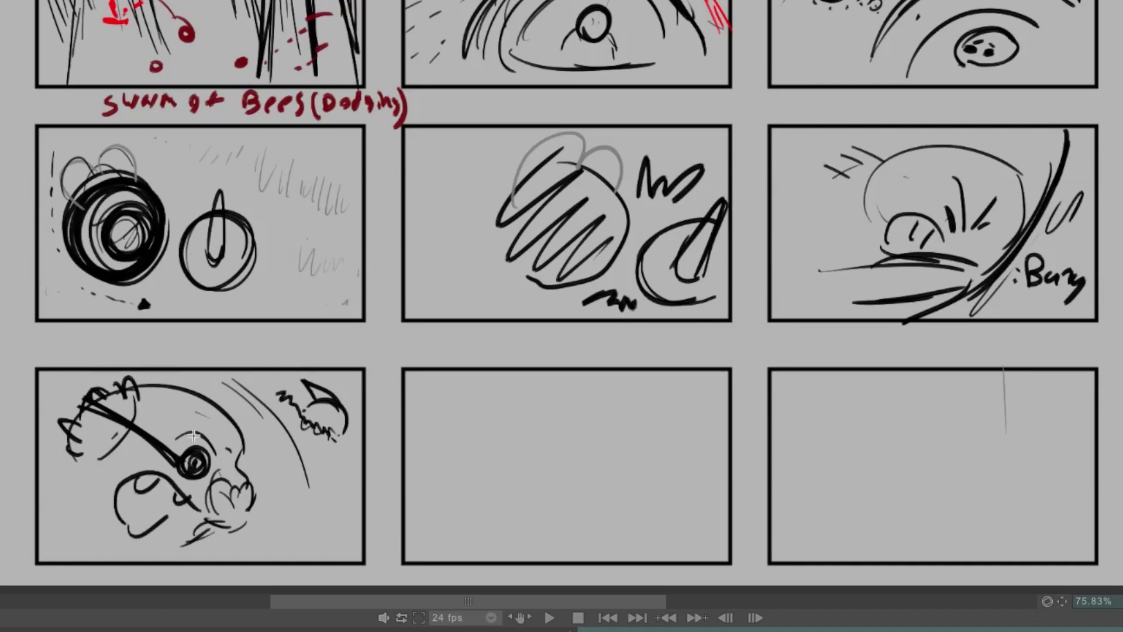
# - Finish the seventh thumbnail with shoulder-like arcs, a heavy outer curve with jagged strokes, and a handwritten laughing note
pyautogui.moveTo(232, 449)
pyautogui.mouseDown()
pyautogui.moveTo(227, 462)
pyautogui.moveTo(237, 451)
pyautogui.moveTo(300, 503)
pyautogui.mouseUp()
pyautogui.moveTo(266, 470); pyautogui.dragTo(280, 477)
pyautogui.moveTo(203, 384); pyautogui.dragTo(212, 395)
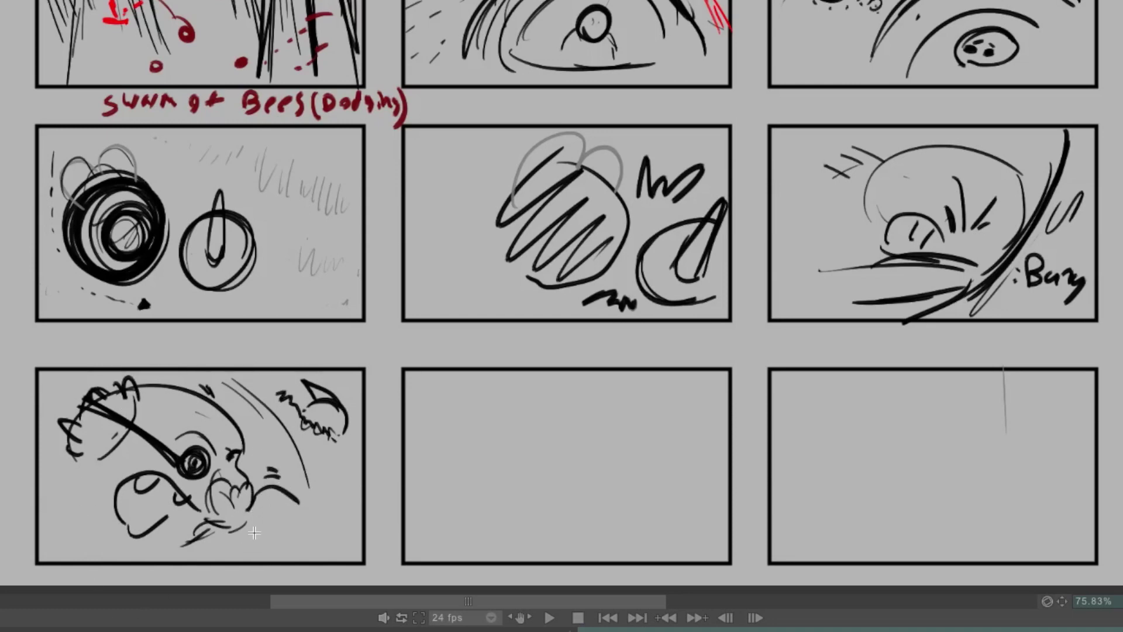
pyautogui.moveTo(254, 534)
pyautogui.mouseDown()
pyautogui.moveTo(254, 546)
pyautogui.moveTo(307, 553)
pyautogui.mouseUp()
pyautogui.moveTo(253, 401)
pyautogui.mouseDown()
pyautogui.moveTo(319, 570)
pyautogui.moveTo(325, 518)
pyautogui.moveTo(332, 552)
pyautogui.mouseUp()
pyautogui.moveTo(298, 481); pyautogui.dragTo(300, 515)
pyautogui.moveTo(291, 458); pyautogui.dragTo(357, 549)
pyautogui.moveTo(310, 508)
pyautogui.mouseDown()
pyautogui.moveTo(348, 524)
pyautogui.moveTo(353, 553)
pyautogui.mouseUp()
pyautogui.moveTo(100, 515)
pyautogui.mouseDown()
pyautogui.moveTo(55, 504)
pyautogui.moveTo(39, 535)
pyautogui.mouseUp()
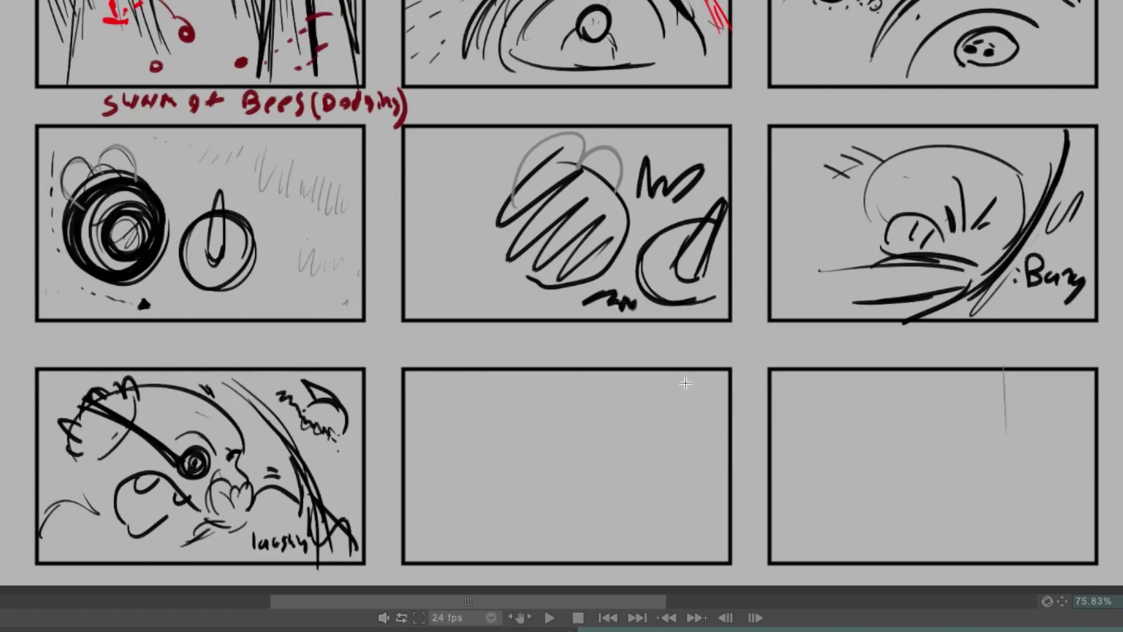
pyautogui.moveTo(687, 384); pyautogui.dragTo(660, 417)
pyautogui.hotkey('ctrl', 'z')
pyautogui.moveTo(469, 488)
pyautogui.mouseDown()
pyautogui.moveTo(562, 388)
pyautogui.moveTo(482, 507)
pyautogui.moveTo(614, 505)
pyautogui.moveTo(561, 388)
pyautogui.mouseUp()
pyautogui.hotkey('ctrl', 'z')
# - Sketch a large double-ringed oval in the eighth thumbnail with inner arcs and a small round-faced character inside
pyautogui.moveTo(473, 494)
pyautogui.mouseDown()
pyautogui.moveTo(566, 403)
pyautogui.moveTo(512, 402)
pyautogui.moveTo(456, 457)
pyautogui.moveTo(561, 537)
pyautogui.mouseUp()
pyautogui.moveTo(490, 509)
pyautogui.mouseDown()
pyautogui.moveTo(509, 441)
pyautogui.moveTo(602, 444)
pyautogui.mouseUp()
pyautogui.moveTo(505, 441); pyautogui.dragTo(593, 421)
pyautogui.moveTo(552, 469)
pyautogui.mouseDown()
pyautogui.moveTo(559, 449)
pyautogui.moveTo(591, 471)
pyautogui.moveTo(585, 497)
pyautogui.mouseUp()
pyautogui.moveTo(518, 477)
pyautogui.mouseDown()
pyautogui.moveTo(533, 466)
pyautogui.moveTo(562, 491)
pyautogui.moveTo(530, 506)
pyautogui.moveTo(514, 478)
pyautogui.mouseUp()
pyautogui.moveTo(531, 458); pyautogui.dragTo(532, 461)
pyautogui.moveTo(512, 498)
pyautogui.mouseDown()
pyautogui.moveTo(502, 512)
pyautogui.moveTo(528, 518)
pyautogui.moveTo(517, 528)
pyautogui.mouseUp()
pyautogui.moveTo(551, 501); pyautogui.dragTo(561, 513)
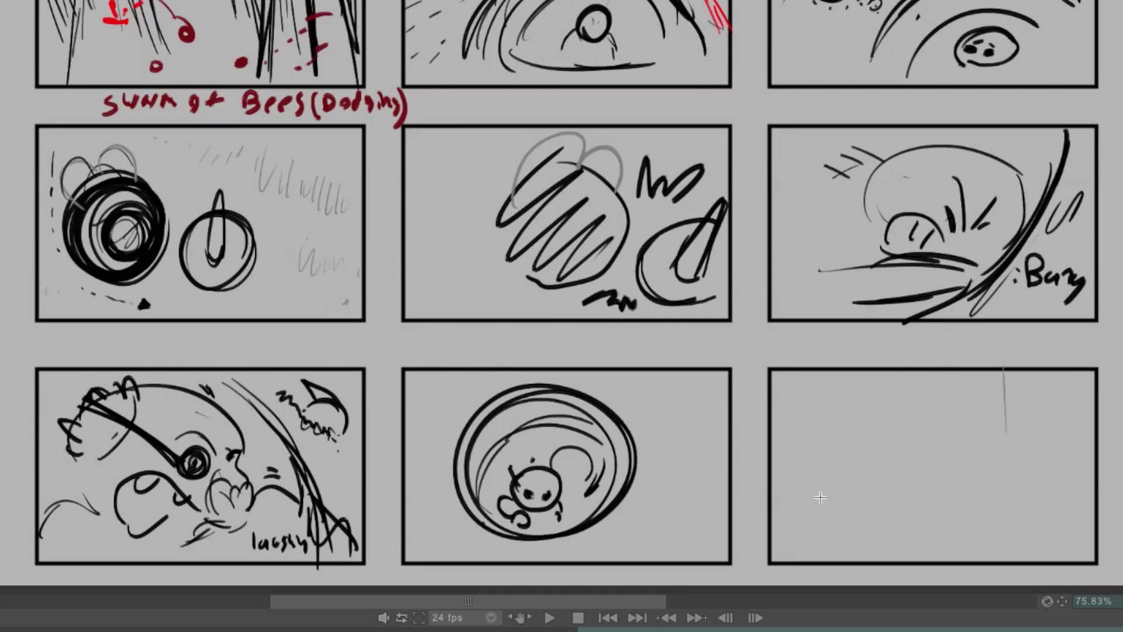
# - Sketch tall jagged peaks across the ninth thumbnail and touch up the eighth thumbnail's ringed oval with short strokes
pyautogui.moveTo(789, 507)
pyautogui.mouseDown()
pyautogui.moveTo(833, 462)
pyautogui.moveTo(886, 436)
pyautogui.moveTo(1001, 435)
pyautogui.moveTo(1044, 491)
pyautogui.mouseUp()
pyautogui.moveTo(792, 516)
pyautogui.mouseDown()
pyautogui.moveTo(1082, 511)
pyautogui.moveTo(780, 513)
pyautogui.moveTo(1104, 514)
pyautogui.mouseUp()
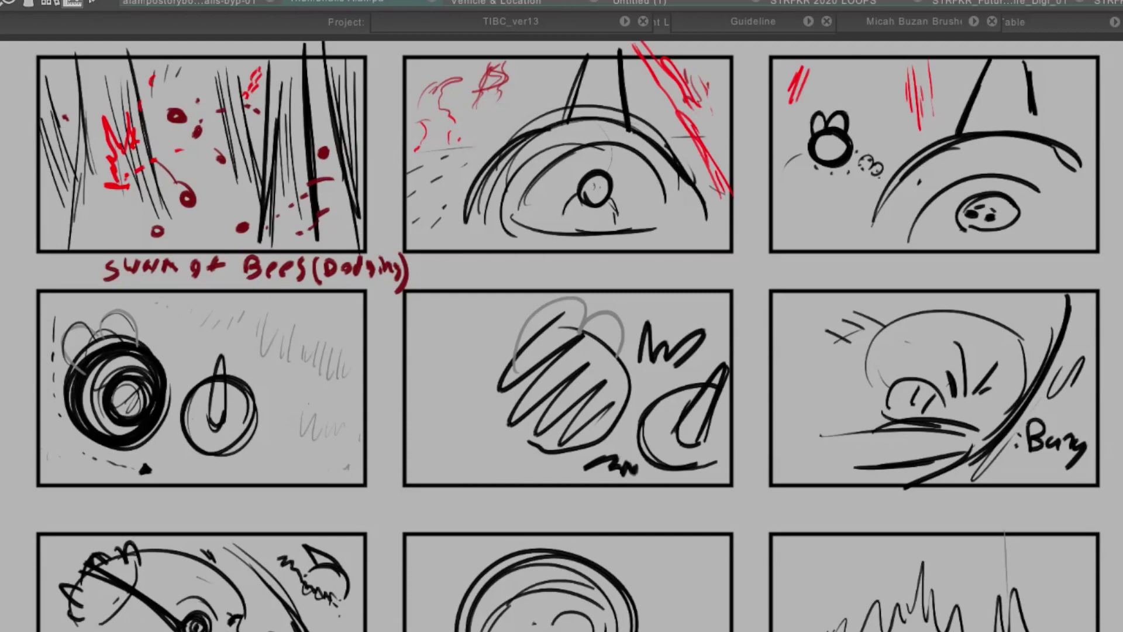
pyautogui.moveTo(553, 630); pyautogui.dragTo(595, 628)
pyautogui.moveTo(463, 552)
pyautogui.mouseDown()
pyautogui.moveTo(464, 585)
pyautogui.moveTo(473, 566)
pyautogui.mouseUp()
pyautogui.moveTo(633, 559); pyautogui.dragTo(633, 570)
pyautogui.moveTo(636, 559); pyautogui.dragTo(637, 570)
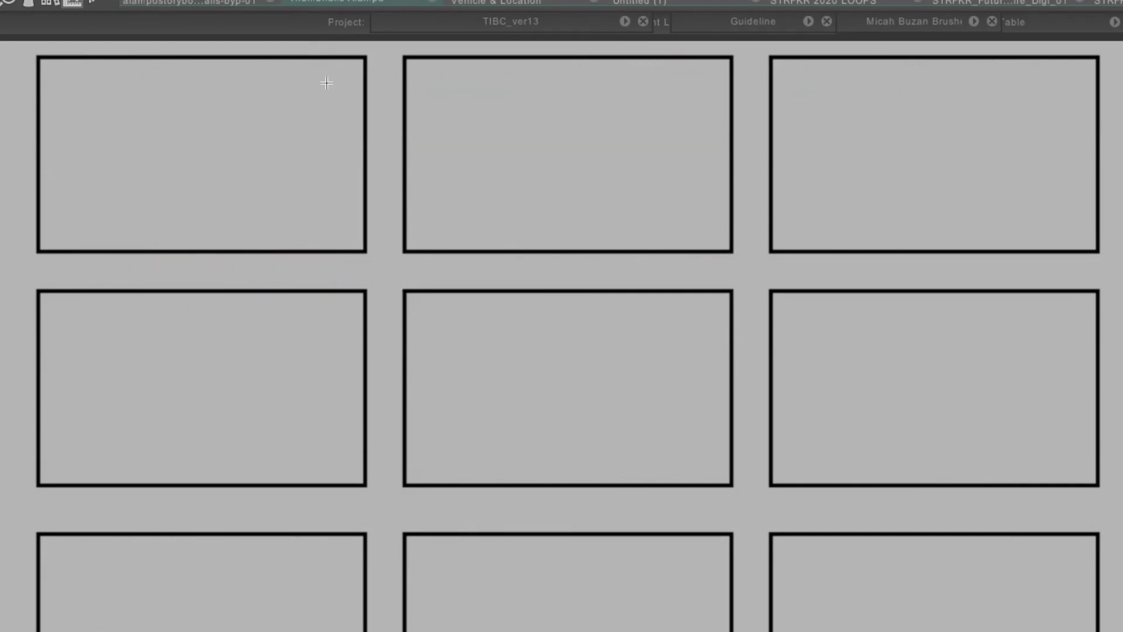
# - Start a blank page and draw a domed head with two tall eyes in the first thumbnail, labelled with an arrow and the word head
pyautogui.moveTo(338, 87); pyautogui.dragTo(297, 106)
pyautogui.moveTo(297, 106)
pyautogui.mouseDown()
pyautogui.moveTo(314, 103)
pyautogui.moveTo(306, 108)
pyautogui.mouseUp()
pyautogui.moveTo(130, 189)
pyautogui.mouseDown()
pyautogui.moveTo(216, 60)
pyautogui.moveTo(284, 161)
pyautogui.mouseUp()
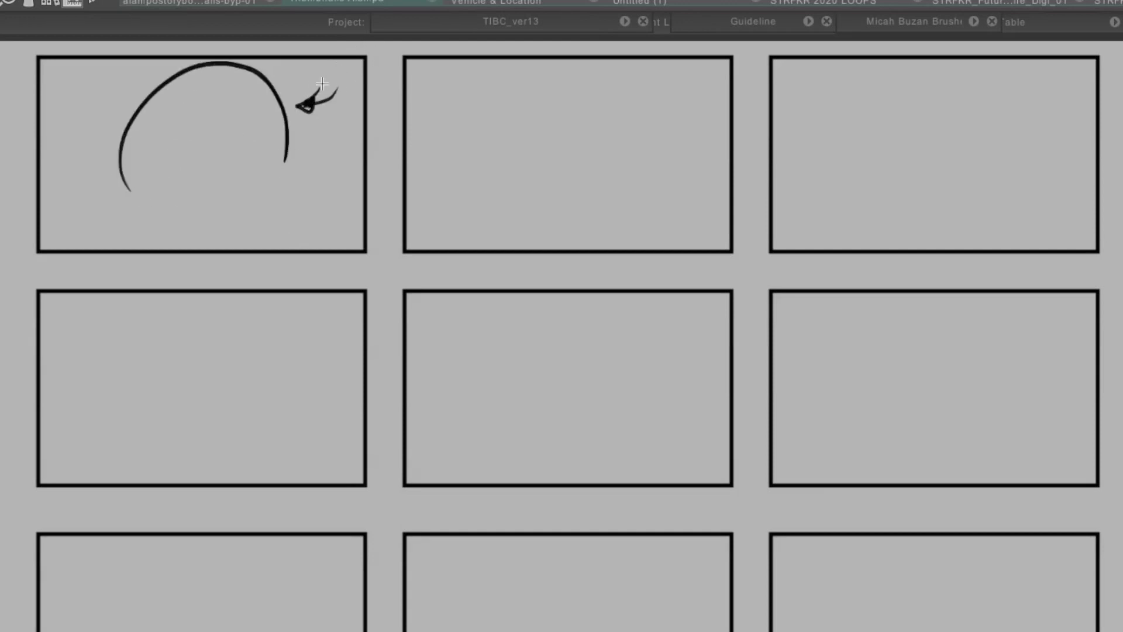
pyautogui.moveTo(293, 64)
pyautogui.mouseDown()
pyautogui.moveTo(300, 81)
pyautogui.moveTo(338, 80)
pyautogui.mouseUp()
pyautogui.moveTo(157, 139)
pyautogui.mouseDown()
pyautogui.moveTo(194, 134)
pyautogui.moveTo(176, 140)
pyautogui.moveTo(250, 157)
pyautogui.mouseUp()
# - Sketch a wide arch of short, jagged, hair-like strokes across the second thumbnail
pyautogui.moveTo(429, 224); pyautogui.dragTo(506, 89)
pyautogui.moveTo(518, 82)
pyautogui.mouseDown()
pyautogui.moveTo(528, 105)
pyautogui.moveTo(550, 104)
pyautogui.mouseUp()
pyautogui.moveTo(570, 76); pyautogui.dragTo(616, 94)
pyautogui.moveTo(626, 75); pyautogui.dragTo(657, 113)
pyautogui.moveTo(662, 73); pyautogui.dragTo(686, 149)
pyautogui.moveTo(679, 100); pyautogui.dragTo(702, 159)
pyautogui.moveTo(700, 124); pyautogui.dragTo(717, 177)
pyautogui.moveTo(406, 235); pyautogui.dragTo(422, 217)
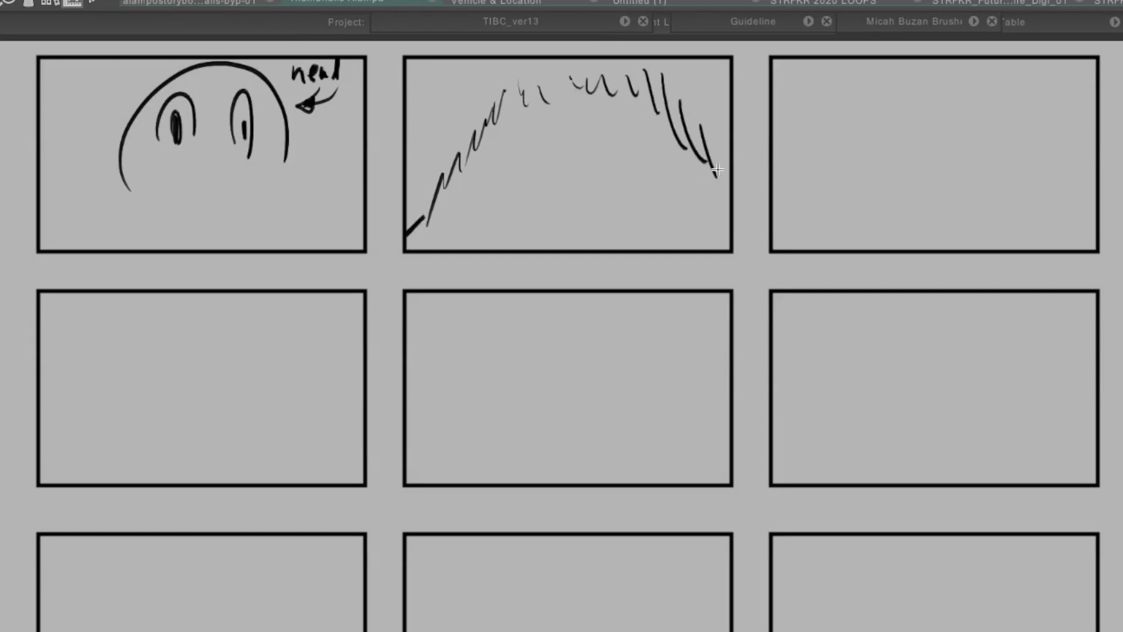
pyautogui.moveTo(715, 182); pyautogui.dragTo(726, 209)
# - Draw two diagonal bars, a slanted four-sided block, and a thick black diagonal with a handwritten note in the third thumbnail
pyautogui.moveTo(843, 98); pyautogui.dragTo(873, 139)
pyautogui.moveTo(905, 158); pyautogui.dragTo(825, 76)
pyautogui.moveTo(926, 213); pyautogui.dragTo(1015, 121)
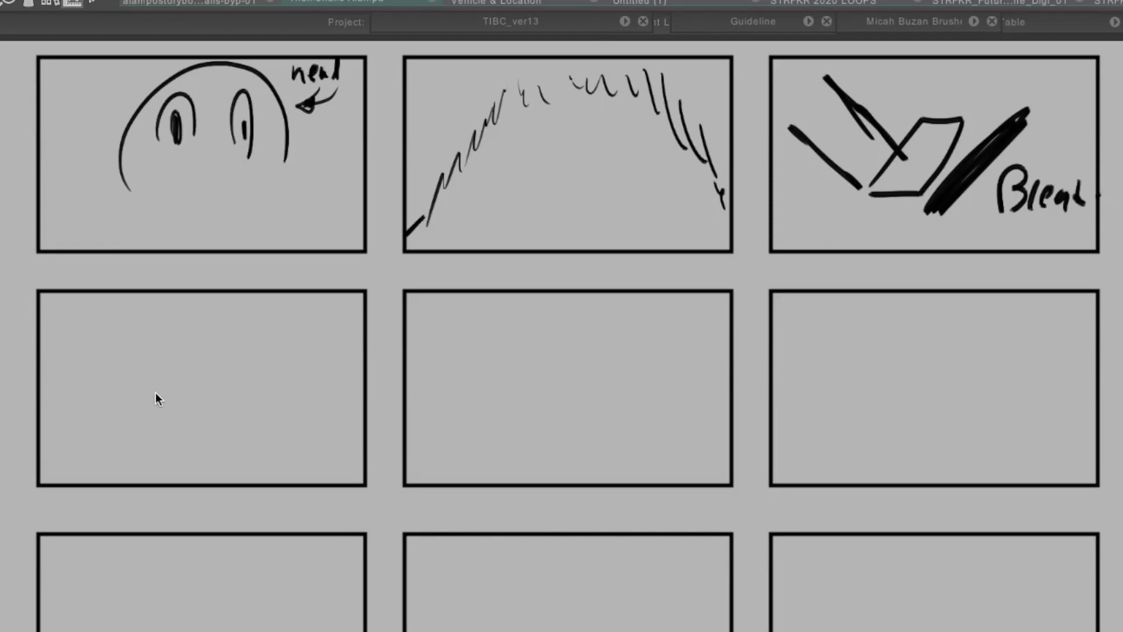
# - Draw a large oval in the fourth thumbnail with a dense black scribbled mass around its lower left and past the frame
pyautogui.moveTo(119, 410)
pyautogui.mouseDown()
pyautogui.moveTo(159, 353)
pyautogui.moveTo(254, 397)
pyautogui.mouseUp()
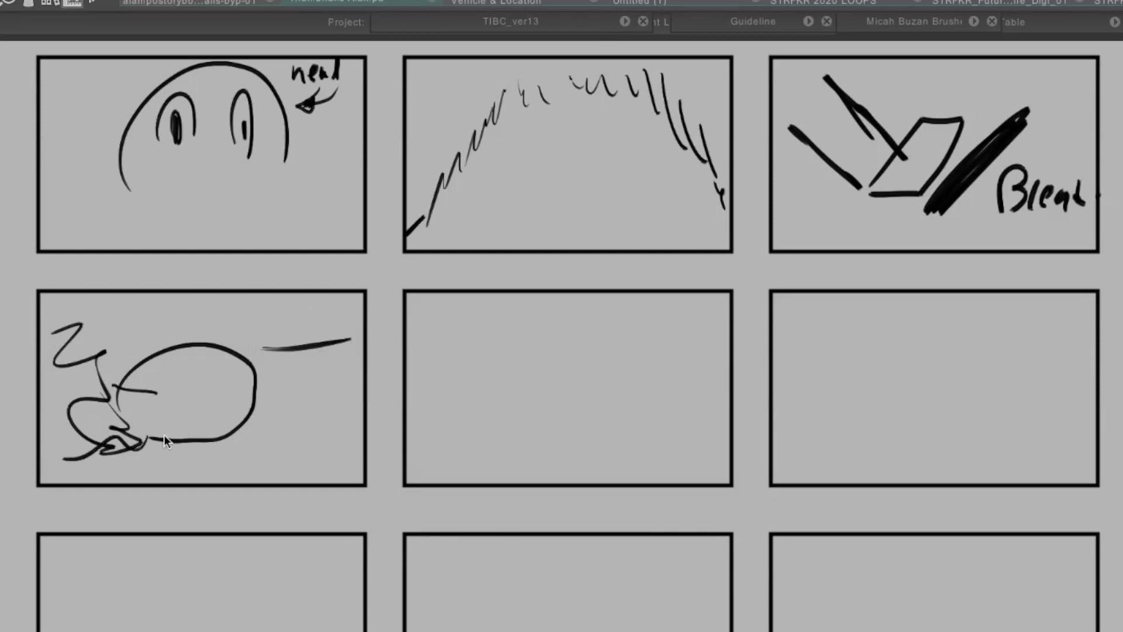
pyautogui.moveTo(132, 458)
pyautogui.mouseDown()
pyautogui.moveTo(67, 478)
pyautogui.moveTo(78, 389)
pyautogui.moveTo(15, 314)
pyautogui.mouseUp()
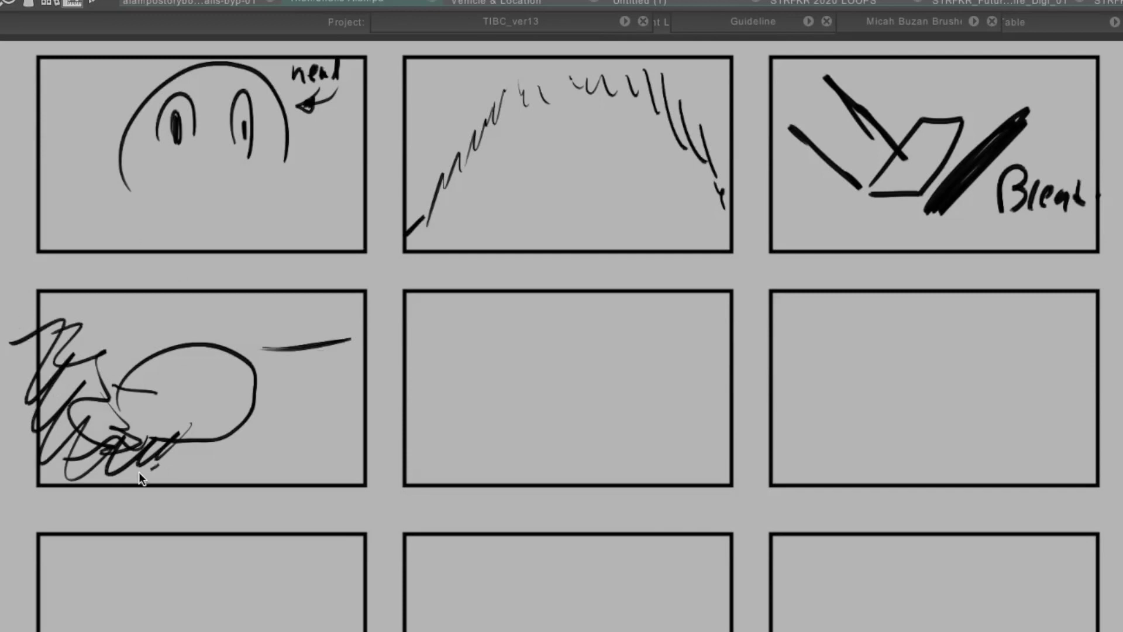
pyautogui.moveTo(139, 463); pyautogui.dragTo(7, 440)
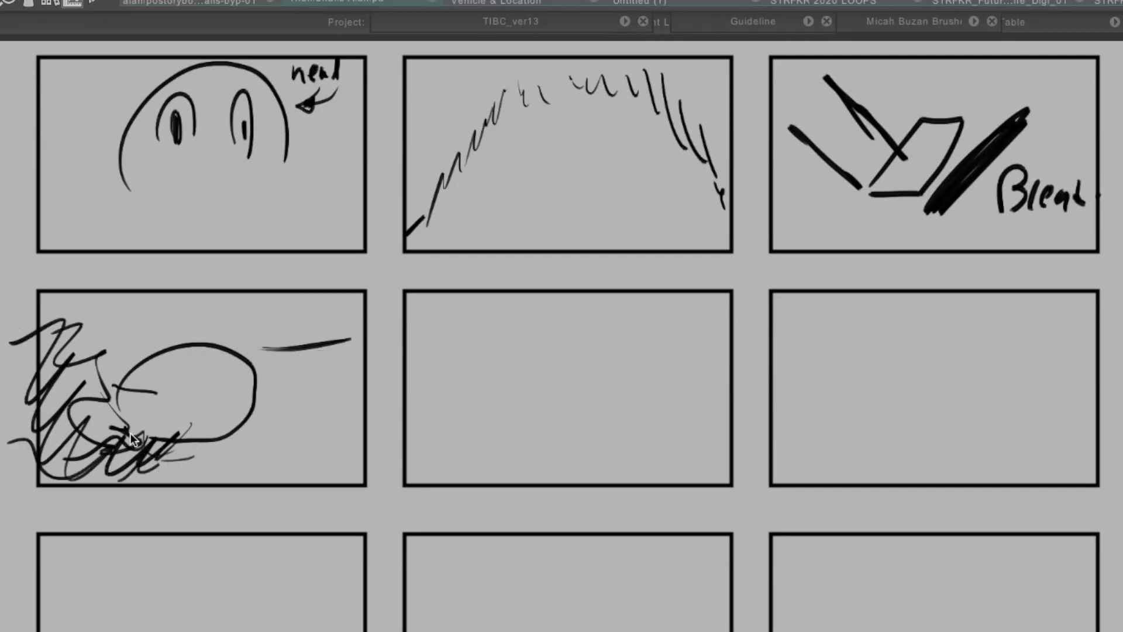
pyautogui.moveTo(136, 437)
pyautogui.mouseDown()
pyautogui.moveTo(81, 423)
pyautogui.moveTo(17, 443)
pyautogui.moveTo(4, 375)
pyautogui.mouseUp()
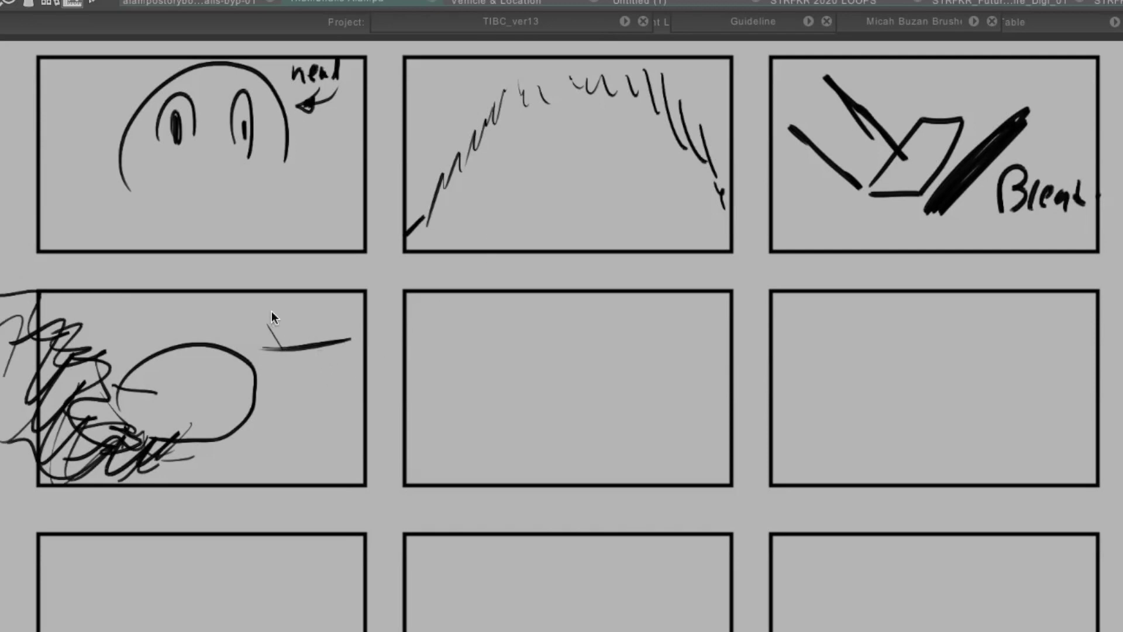
# - Add red diagonal hatching along the upper edge of the fourth thumbnail, above the oval
pyautogui.moveTo(267, 316)
pyautogui.mouseDown()
pyautogui.moveTo(287, 344)
pyautogui.moveTo(318, 344)
pyautogui.mouseUp()
pyautogui.moveTo(225, 316); pyautogui.dragTo(260, 342)
pyautogui.moveTo(190, 310); pyautogui.dragTo(240, 342)
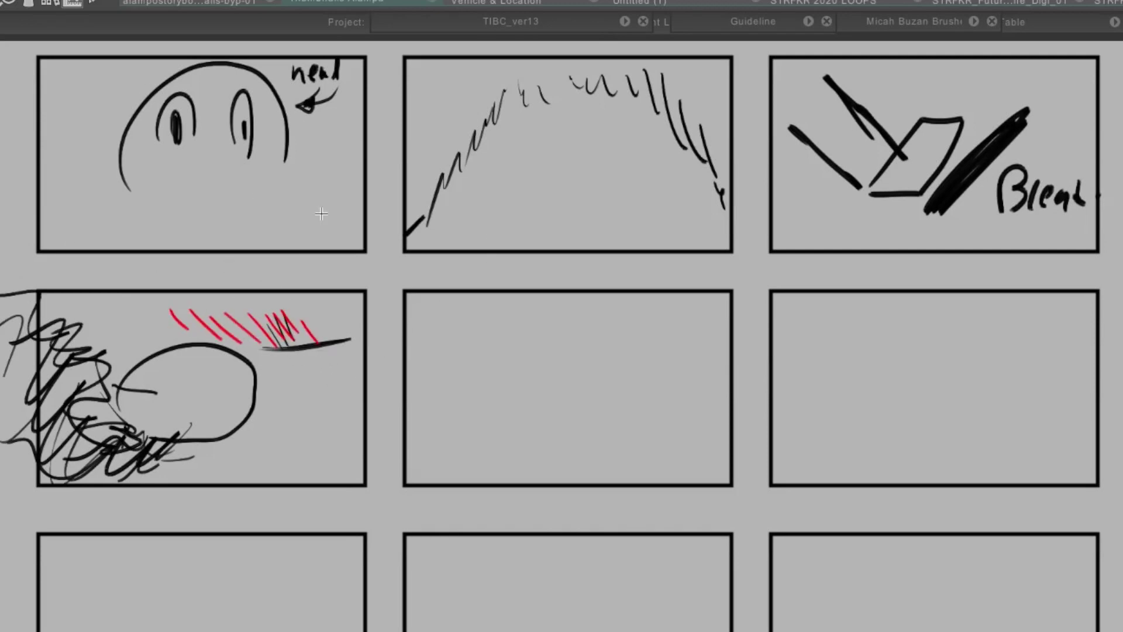
pyautogui.moveTo(277, 273); pyautogui.dragTo(335, 332)
pyautogui.moveTo(228, 271); pyautogui.dragTo(293, 319)
pyautogui.moveTo(180, 273); pyautogui.dragTo(237, 316)
pyautogui.moveTo(144, 284); pyautogui.dragTo(186, 328)
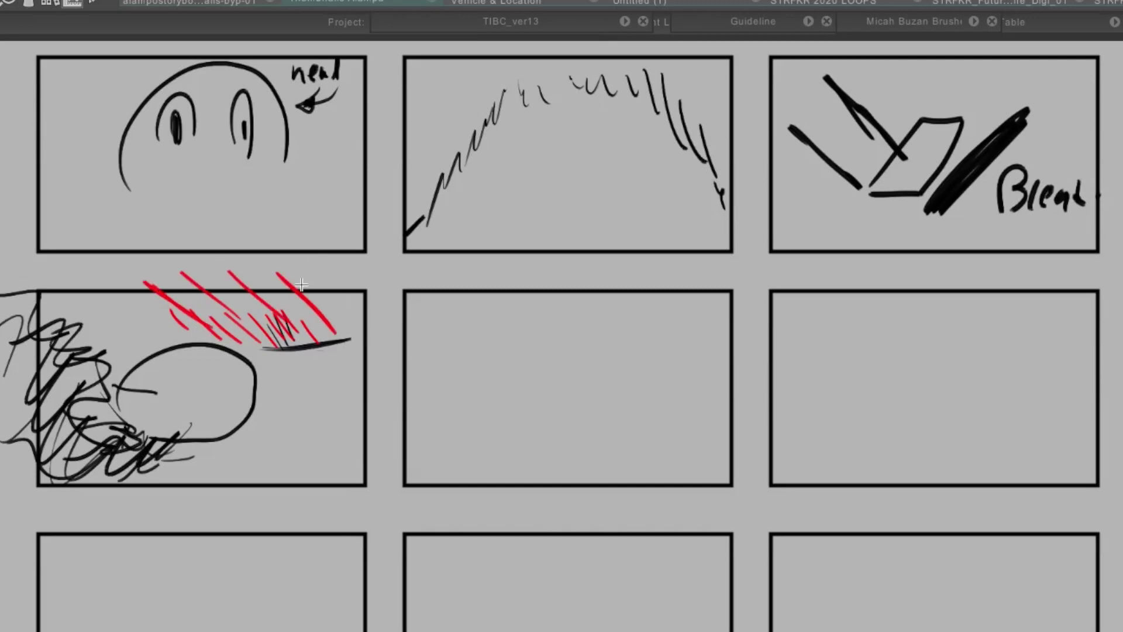
pyautogui.moveTo(290, 266); pyautogui.dragTo(343, 320)
pyautogui.moveTo(325, 277); pyautogui.dragTo(362, 319)
pyautogui.moveTo(136, 292); pyautogui.dragTo(163, 320)
pyautogui.moveTo(122, 294); pyautogui.dragTo(147, 319)
# - Fill out the first thumbnail's head with a snout, wide toothed mouth, bulging cheeks, darkened pupils, and elongated ears
pyautogui.moveTo(171, 166); pyautogui.dragTo(255, 175)
pyautogui.moveTo(119, 190)
pyautogui.mouseDown()
pyautogui.moveTo(154, 233)
pyautogui.moveTo(285, 205)
pyautogui.mouseUp()
pyautogui.moveTo(125, 125); pyautogui.dragTo(146, 109)
pyautogui.moveTo(208, 205); pyautogui.dragTo(245, 239)
pyautogui.moveTo(123, 190); pyautogui.dragTo(174, 187)
pyautogui.moveTo(263, 176)
pyautogui.mouseDown()
pyautogui.moveTo(310, 166)
pyautogui.moveTo(236, 215)
pyautogui.mouseUp()
pyautogui.moveTo(130, 205); pyautogui.dragTo(138, 222)
pyautogui.moveTo(142, 187); pyautogui.dragTo(158, 223)
pyautogui.moveTo(168, 198)
pyautogui.mouseDown()
pyautogui.moveTo(175, 213)
pyautogui.moveTo(186, 203)
pyautogui.mouseUp()
pyautogui.moveTo(286, 179); pyautogui.dragTo(292, 193)
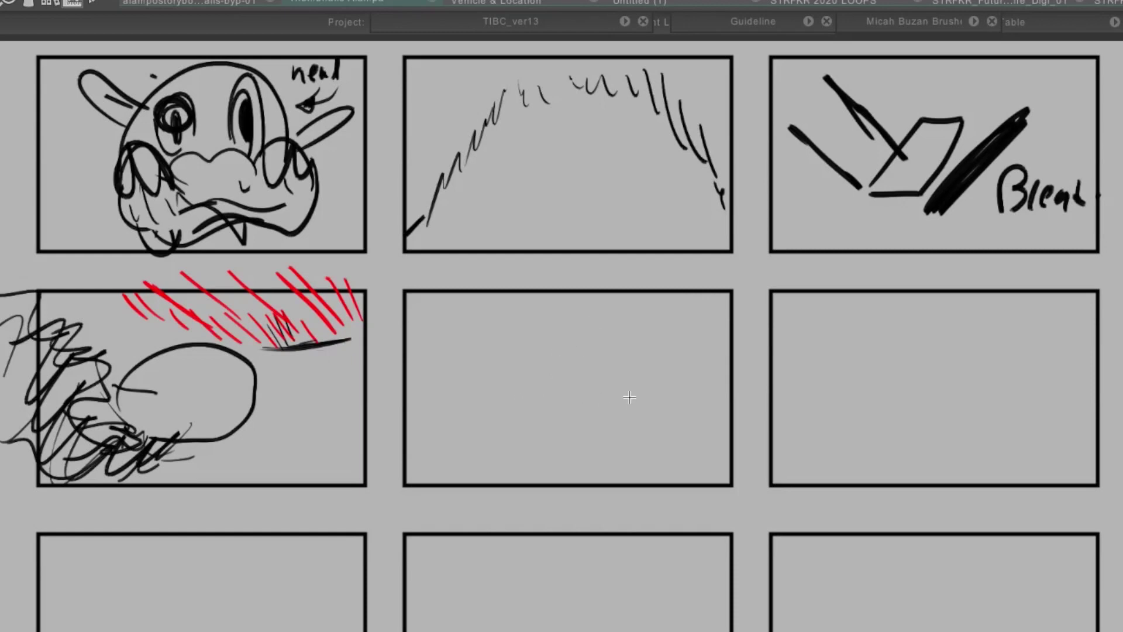
pyautogui.moveTo(632, 284)
pyautogui.mouseDown()
pyautogui.moveTo(646, 488)
pyautogui.moveTo(662, 467)
pyautogui.mouseUp()
pyautogui.moveTo(666, 320)
pyautogui.mouseDown()
pyautogui.moveTo(702, 301)
pyautogui.moveTo(720, 480)
pyautogui.moveTo(728, 363)
pyautogui.mouseUp()
pyautogui.moveTo(438, 396); pyautogui.dragTo(475, 398)
pyautogui.moveTo(545, 403)
pyautogui.mouseDown()
pyautogui.moveTo(588, 402)
pyautogui.moveTo(611, 385)
pyautogui.moveTo(621, 414)
pyautogui.mouseUp()
pyautogui.hotkey('ctrl', 'z')
pyautogui.moveTo(438, 396); pyautogui.dragTo(625, 406)
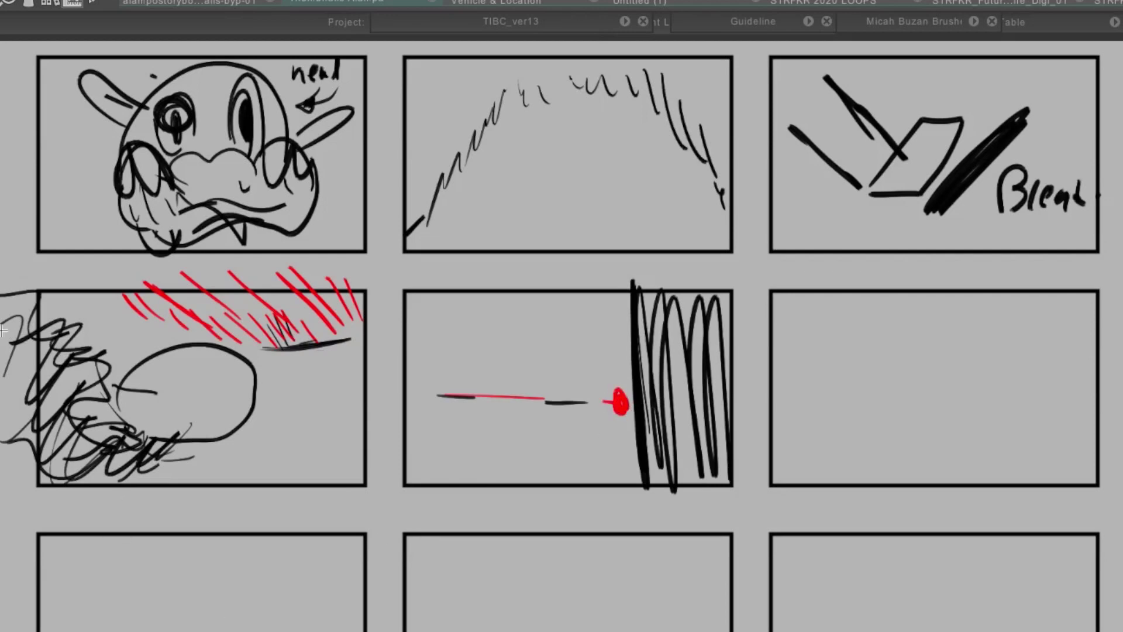
pyautogui.hotkey('ctrl', 'z')
pyautogui.hotkey('ctrl', 'z')
pyautogui.hotkey('ctrl', 'z')
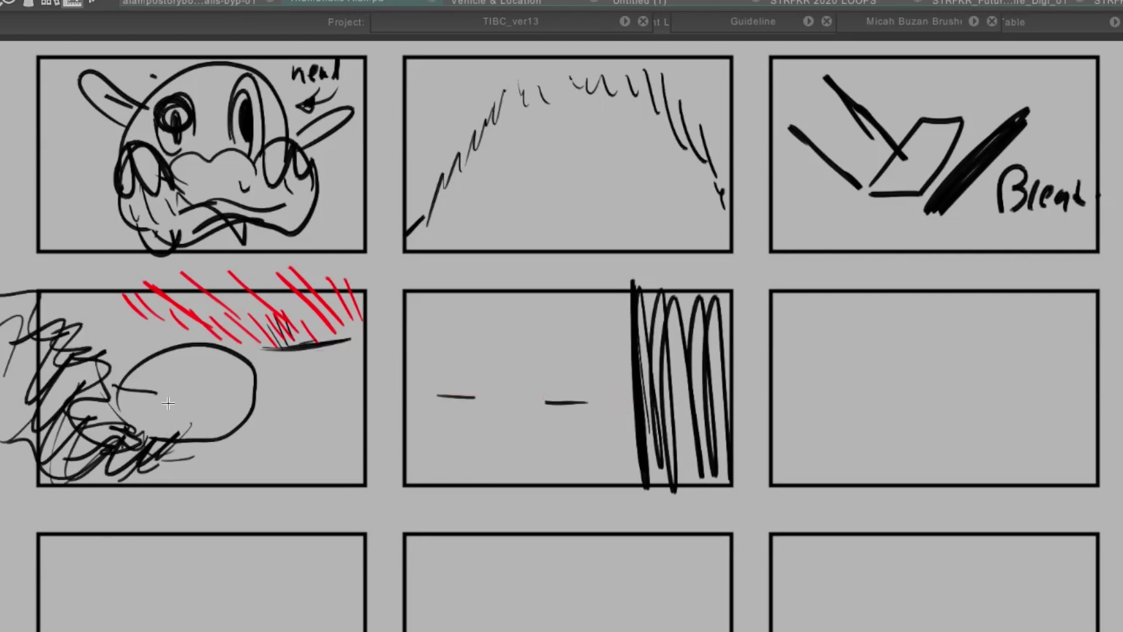
pyautogui.moveTo(438, 397)
pyautogui.mouseDown()
pyautogui.moveTo(643, 374)
pyautogui.moveTo(701, 310)
pyautogui.moveTo(692, 383)
pyautogui.moveTo(626, 389)
pyautogui.moveTo(664, 432)
pyautogui.moveTo(730, 446)
pyautogui.mouseUp()
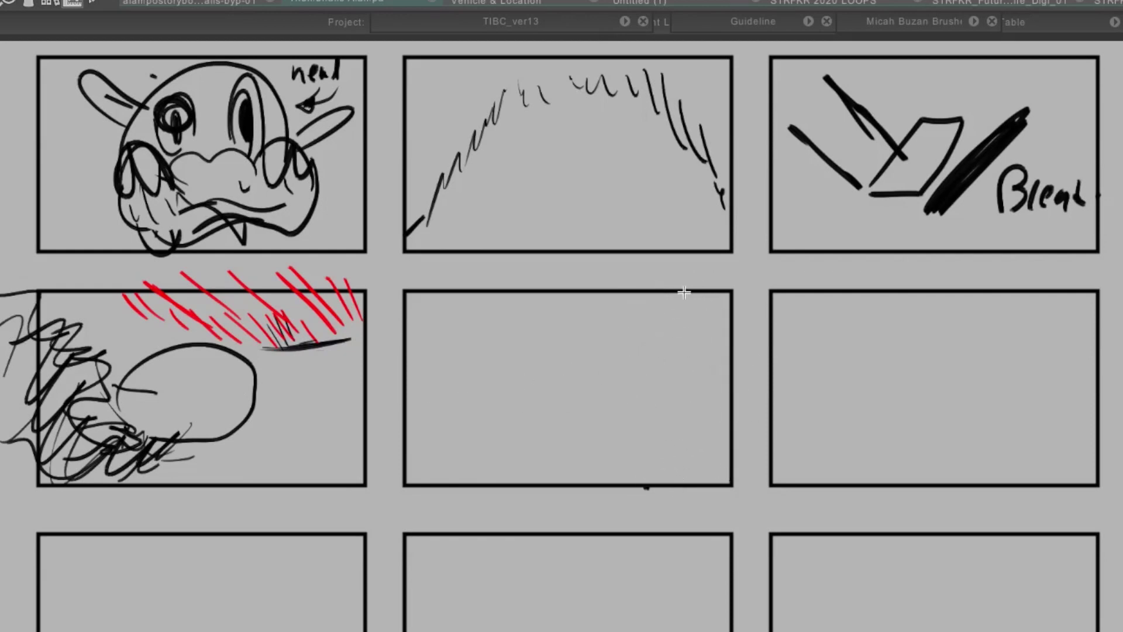
# - Scribble a red pillar at the right side of the fifth thumbnail and overlay it with two yellow zigzags
pyautogui.moveTo(667, 316)
pyautogui.mouseDown()
pyautogui.moveTo(657, 483)
pyautogui.moveTo(662, 410)
pyautogui.moveTo(679, 434)
pyautogui.moveTo(687, 361)
pyautogui.moveTo(700, 399)
pyautogui.moveTo(705, 348)
pyautogui.moveTo(717, 367)
pyautogui.moveTo(719, 327)
pyautogui.mouseUp()
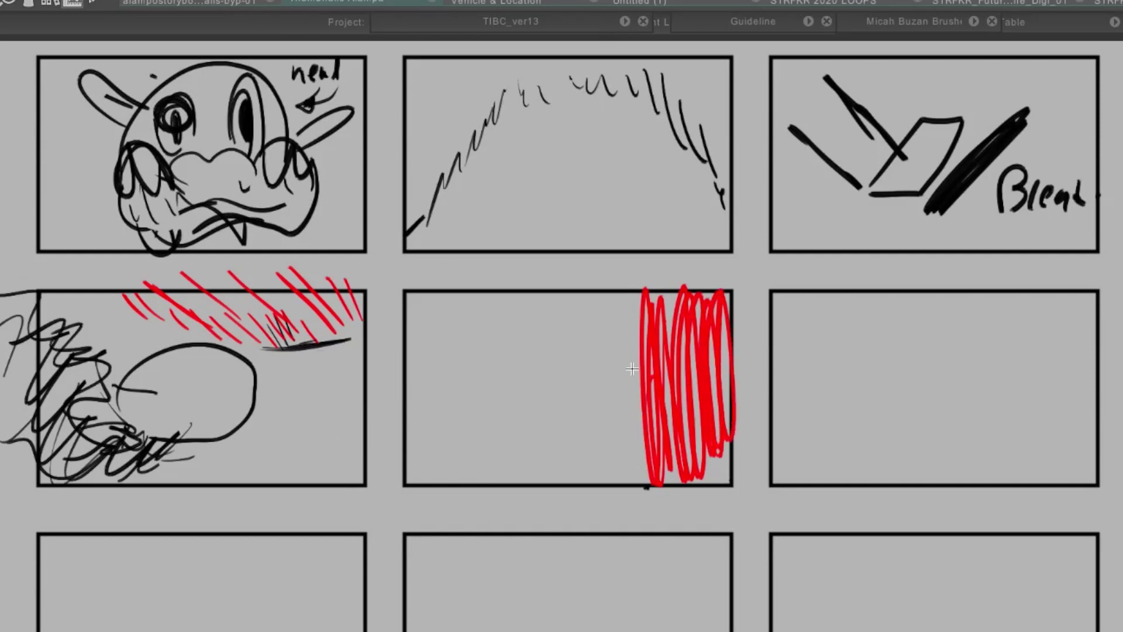
pyautogui.moveTo(647, 436)
pyautogui.mouseDown()
pyautogui.moveTo(660, 409)
pyautogui.moveTo(684, 431)
pyautogui.moveTo(715, 427)
pyautogui.mouseUp()
pyautogui.moveTo(660, 356)
pyautogui.mouseDown()
pyautogui.moveTo(684, 323)
pyautogui.moveTo(732, 325)
pyautogui.mouseUp()
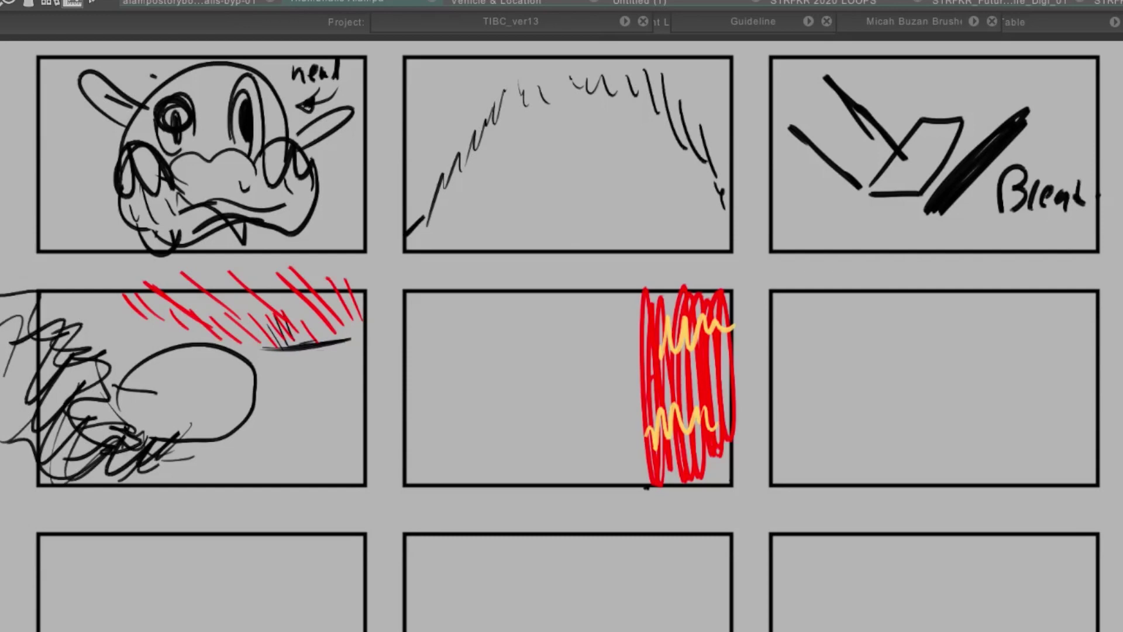
# - Draw a magenta arrow and a thin black dashed path leading to the fifth thumbnail's red pillar, with impact specks radiating from the hit
pyautogui.moveTo(377, 408); pyautogui.dragTo(418, 413)
pyautogui.moveTo(433, 385)
pyautogui.mouseDown()
pyautogui.moveTo(618, 385)
pyautogui.moveTo(657, 376)
pyautogui.moveTo(645, 362)
pyautogui.moveTo(644, 384)
pyautogui.moveTo(631, 375)
pyautogui.moveTo(644, 399)
pyautogui.moveTo(599, 324)
pyautogui.mouseUp()
pyautogui.moveTo(630, 403)
pyautogui.mouseDown()
pyautogui.moveTo(598, 441)
pyautogui.moveTo(619, 404)
pyautogui.moveTo(587, 420)
pyautogui.mouseUp()
pyautogui.moveTo(642, 363); pyautogui.dragTo(613, 303)
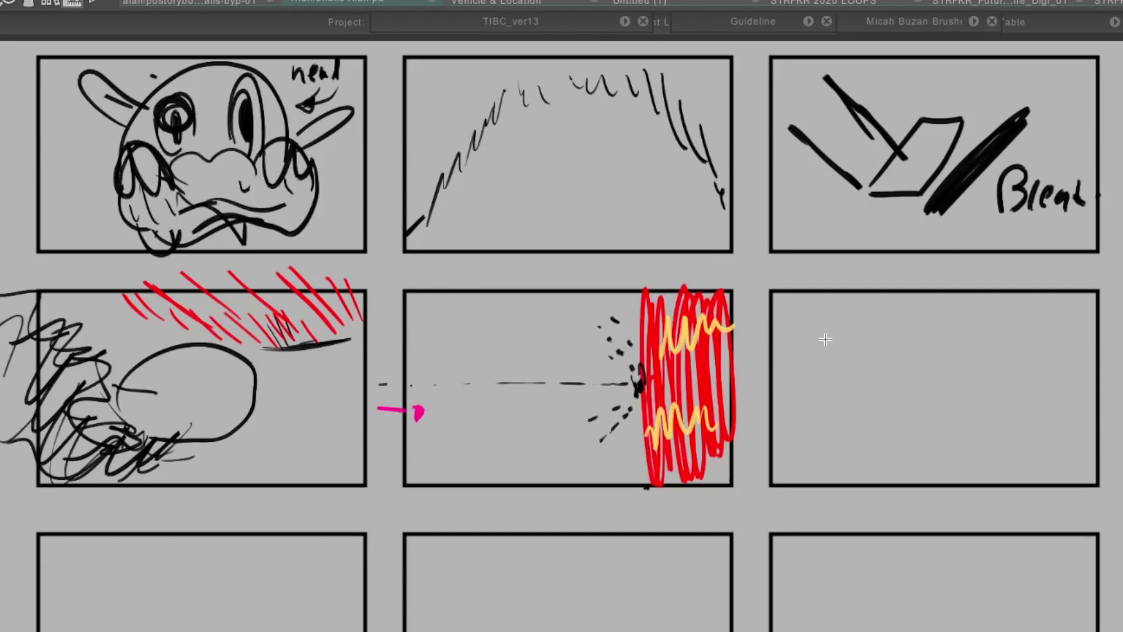
pyautogui.moveTo(620, 395); pyautogui.dragTo(609, 399)
pyautogui.moveTo(611, 380); pyautogui.dragTo(589, 359)
# - Draw a double-lined red explosion cloud in the sixth thumbnail and letter a black note inside about the explosion filling the screen
pyautogui.moveTo(999, 386)
pyautogui.mouseDown()
pyautogui.moveTo(973, 385)
pyautogui.moveTo(970, 357)
pyautogui.moveTo(953, 394)
pyautogui.moveTo(964, 410)
pyautogui.moveTo(932, 378)
pyautogui.moveTo(931, 344)
pyautogui.moveTo(961, 321)
pyautogui.moveTo(1012, 316)
pyautogui.moveTo(1061, 358)
pyautogui.moveTo(1068, 412)
pyautogui.moveTo(954, 440)
pyautogui.moveTo(908, 400)
pyautogui.moveTo(904, 348)
pyautogui.moveTo(954, 305)
pyautogui.moveTo(1074, 336)
pyautogui.moveTo(1093, 392)
pyautogui.moveTo(1063, 445)
pyautogui.moveTo(1019, 435)
pyautogui.moveTo(968, 447)
pyautogui.mouseUp()
pyautogui.moveTo(904, 346)
pyautogui.mouseDown()
pyautogui.moveTo(963, 301)
pyautogui.moveTo(1033, 305)
pyautogui.moveTo(1066, 330)
pyautogui.mouseUp()
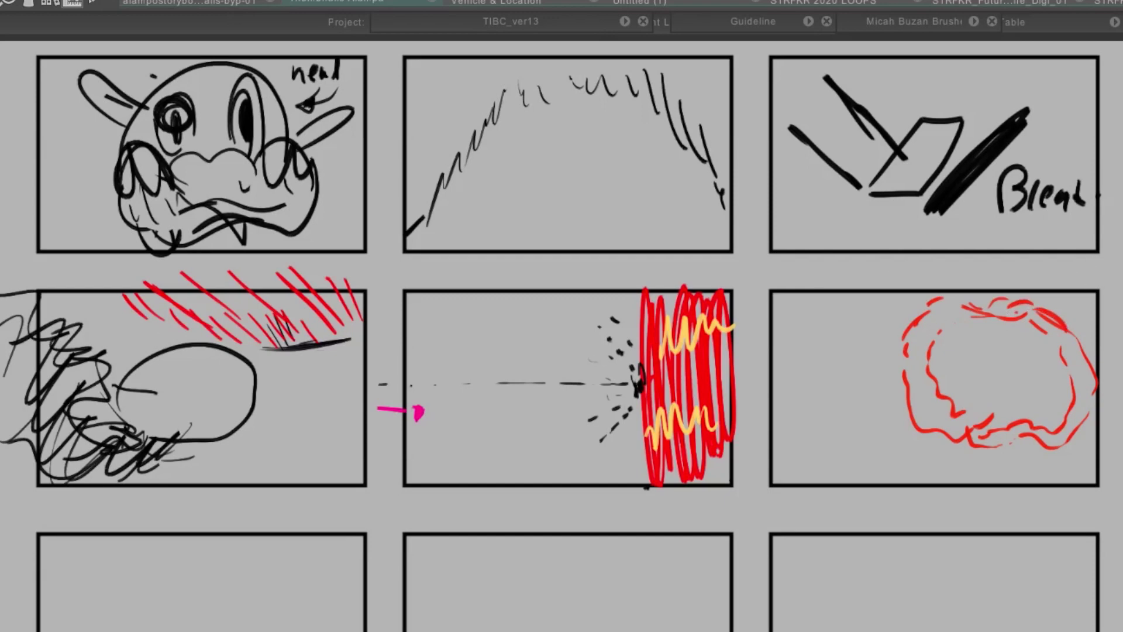
pyautogui.moveTo(974, 330)
pyautogui.mouseDown()
pyautogui.moveTo(960, 352)
pyautogui.moveTo(1007, 358)
pyautogui.moveTo(993, 358)
pyautogui.mouseUp()
pyautogui.moveTo(1015, 348); pyautogui.dragTo(1074, 368)
pyautogui.moveTo(966, 368)
pyautogui.mouseDown()
pyautogui.moveTo(964, 396)
pyautogui.moveTo(988, 367)
pyautogui.mouseUp()
pyautogui.moveTo(966, 383)
pyautogui.mouseDown()
pyautogui.moveTo(983, 383)
pyautogui.moveTo(952, 401)
pyautogui.moveTo(996, 386)
pyautogui.mouseUp()
pyautogui.moveTo(995, 391); pyautogui.dragTo(1008, 403)
pyautogui.moveTo(1023, 377)
pyautogui.mouseDown()
pyautogui.moveTo(1021, 403)
pyautogui.moveTo(1034, 405)
pyautogui.mouseUp()
pyautogui.moveTo(1056, 386)
pyautogui.mouseDown()
pyautogui.moveTo(1052, 404)
pyautogui.moveTo(1084, 407)
pyautogui.mouseUp()
# - Add loose red curved strokes around the edges and corners of the seventh thumbnail
pyautogui.moveTo(50, 620)
pyautogui.mouseDown()
pyautogui.moveTo(79, 579)
pyautogui.moveTo(122, 558)
pyautogui.mouseUp()
pyautogui.moveTo(42, 558)
pyautogui.mouseDown()
pyautogui.moveTo(64, 539)
pyautogui.moveTo(109, 535)
pyautogui.mouseUp()
pyautogui.moveTo(312, 560)
pyautogui.mouseDown()
pyautogui.moveTo(334, 568)
pyautogui.moveTo(360, 619)
pyautogui.mouseUp()
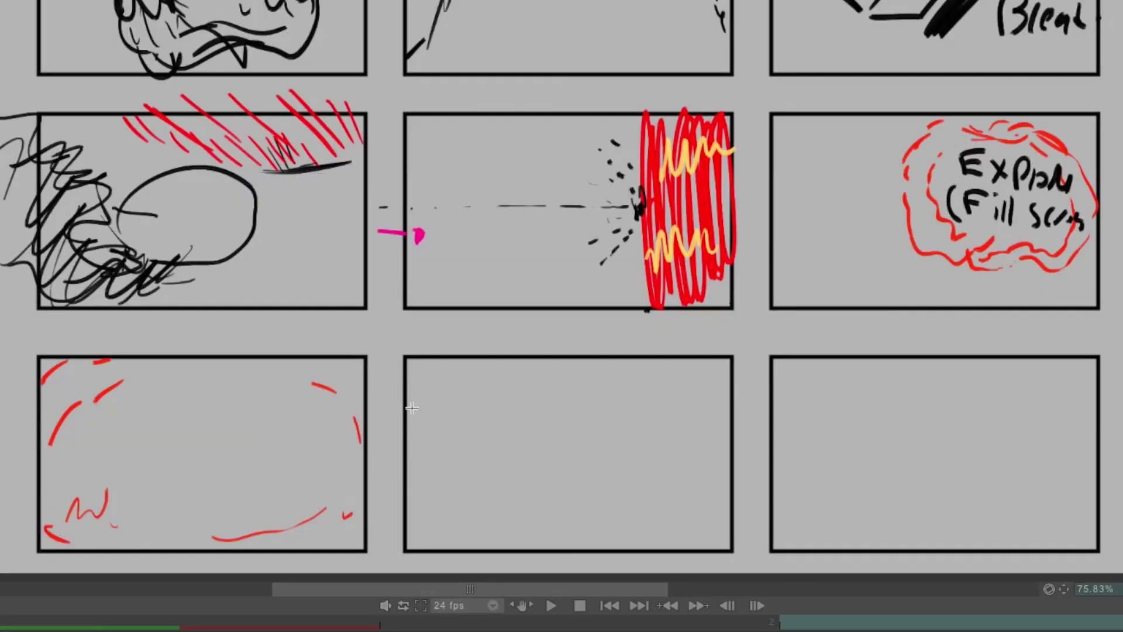
# - Draw red flame-like zigzags along both sides and above the upper edge of the eighth thumbnail
pyautogui.moveTo(413, 416)
pyautogui.mouseDown()
pyautogui.moveTo(471, 422)
pyautogui.moveTo(491, 367)
pyautogui.mouseUp()
pyautogui.moveTo(676, 366)
pyautogui.mouseDown()
pyautogui.moveTo(674, 413)
pyautogui.moveTo(709, 410)
pyautogui.moveTo(718, 383)
pyautogui.mouseUp()
pyautogui.moveTo(713, 480); pyautogui.dragTo(712, 535)
pyautogui.moveTo(419, 487); pyautogui.dragTo(452, 550)
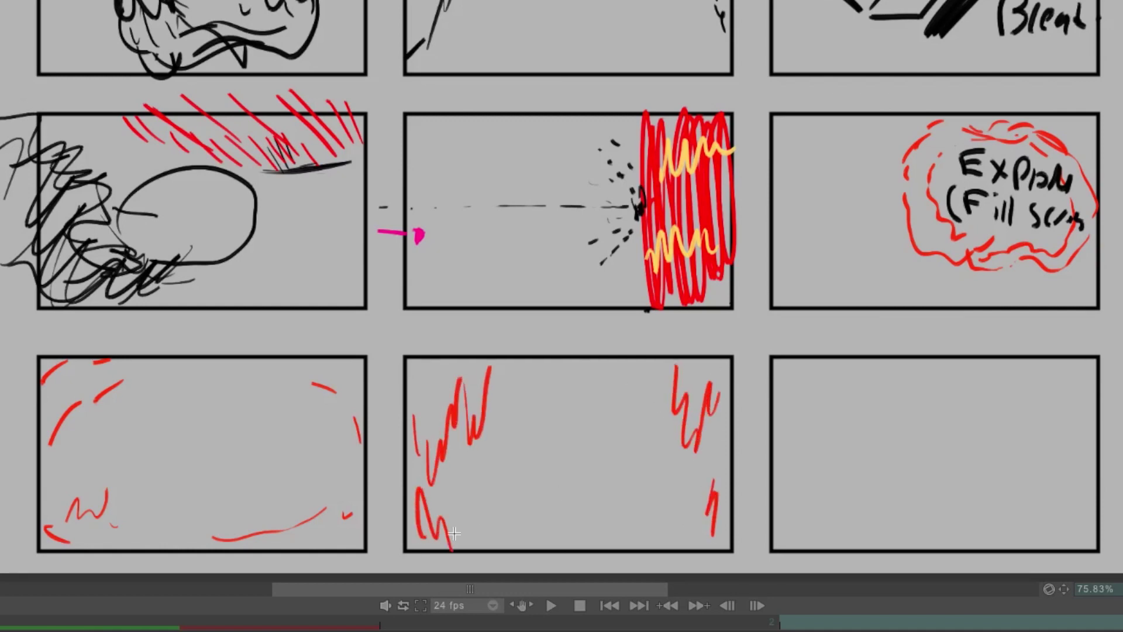
pyautogui.moveTo(519, 358)
pyautogui.mouseDown()
pyautogui.moveTo(528, 427)
pyautogui.moveTo(550, 325)
pyautogui.mouseUp()
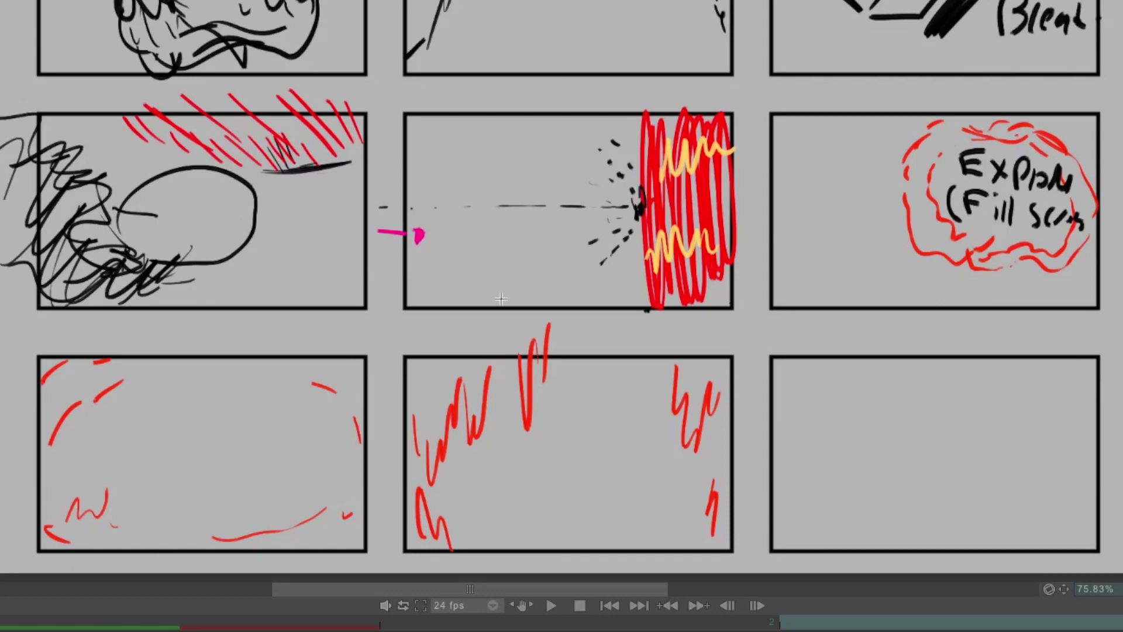
# - Sketch a double oval holding a small round-faced figure in the eighth thumbnail, and add corner arcs to the ninth
pyautogui.moveTo(522, 418)
pyautogui.mouseDown()
pyautogui.moveTo(493, 486)
pyautogui.moveTo(529, 523)
pyautogui.mouseUp()
pyautogui.moveTo(650, 420)
pyautogui.mouseDown()
pyautogui.moveTo(677, 468)
pyautogui.moveTo(626, 529)
pyautogui.moveTo(562, 534)
pyautogui.mouseUp()
pyautogui.moveTo(524, 444)
pyautogui.mouseDown()
pyautogui.moveTo(515, 486)
pyautogui.moveTo(576, 504)
pyautogui.moveTo(661, 476)
pyautogui.moveTo(673, 439)
pyautogui.mouseUp()
pyautogui.moveTo(542, 420)
pyautogui.mouseDown()
pyautogui.moveTo(605, 425)
pyautogui.moveTo(578, 361)
pyautogui.moveTo(625, 395)
pyautogui.mouseUp()
pyautogui.moveTo(841, 370); pyautogui.dragTo(782, 465)
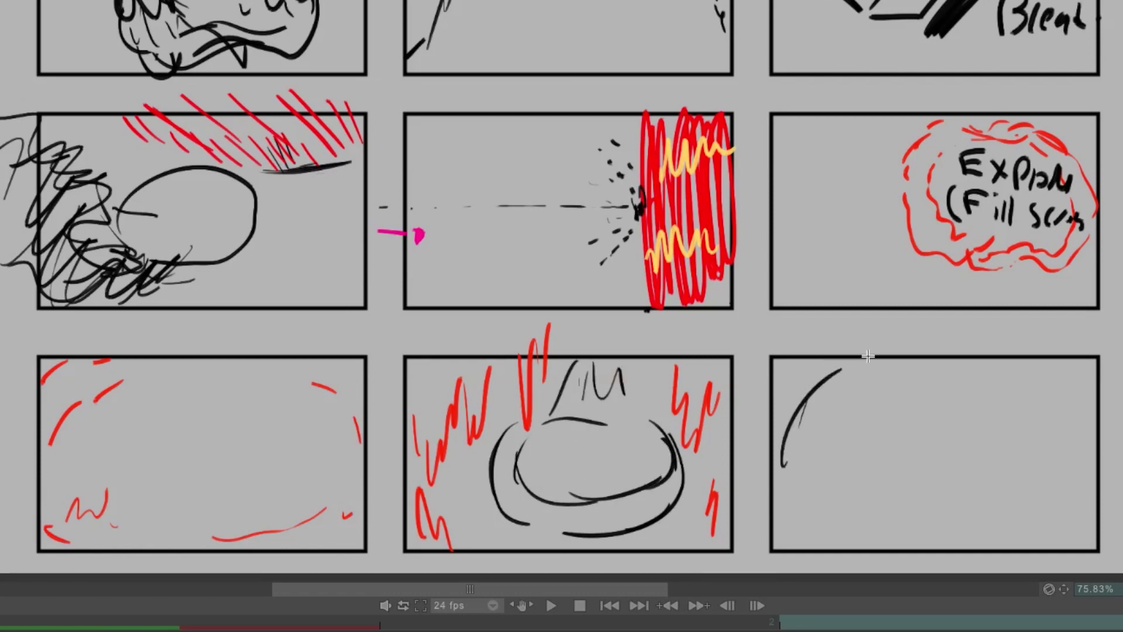
pyautogui.moveTo(1027, 370); pyautogui.dragTo(1085, 430)
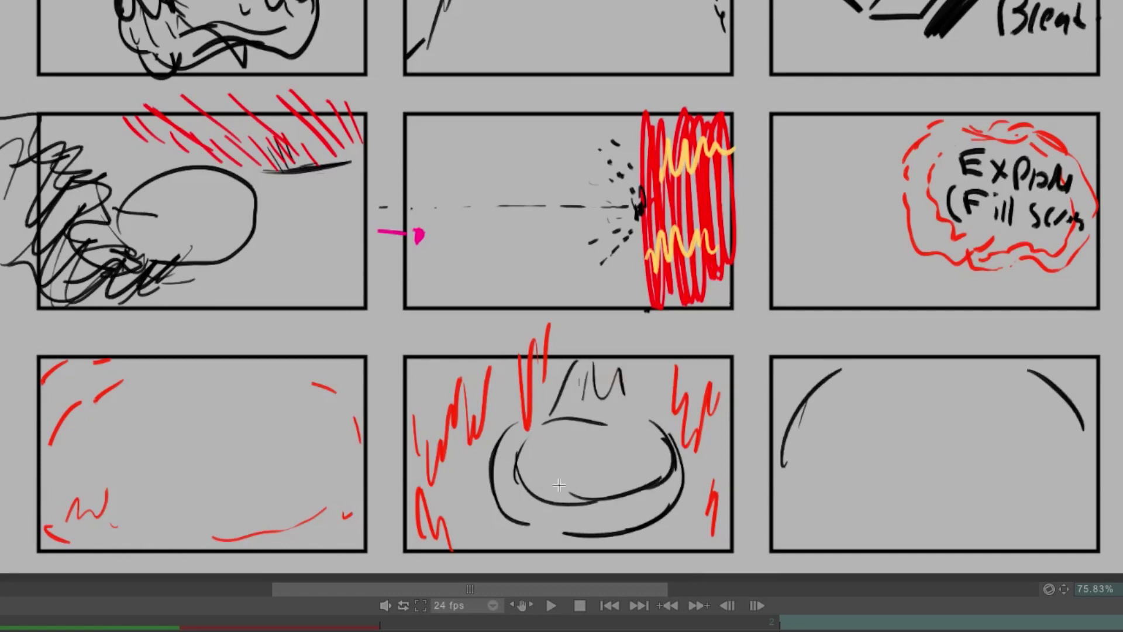
pyautogui.moveTo(561, 483)
pyautogui.mouseDown()
pyautogui.moveTo(597, 473)
pyautogui.moveTo(580, 468)
pyautogui.moveTo(591, 462)
pyautogui.moveTo(623, 488)
pyautogui.mouseUp()
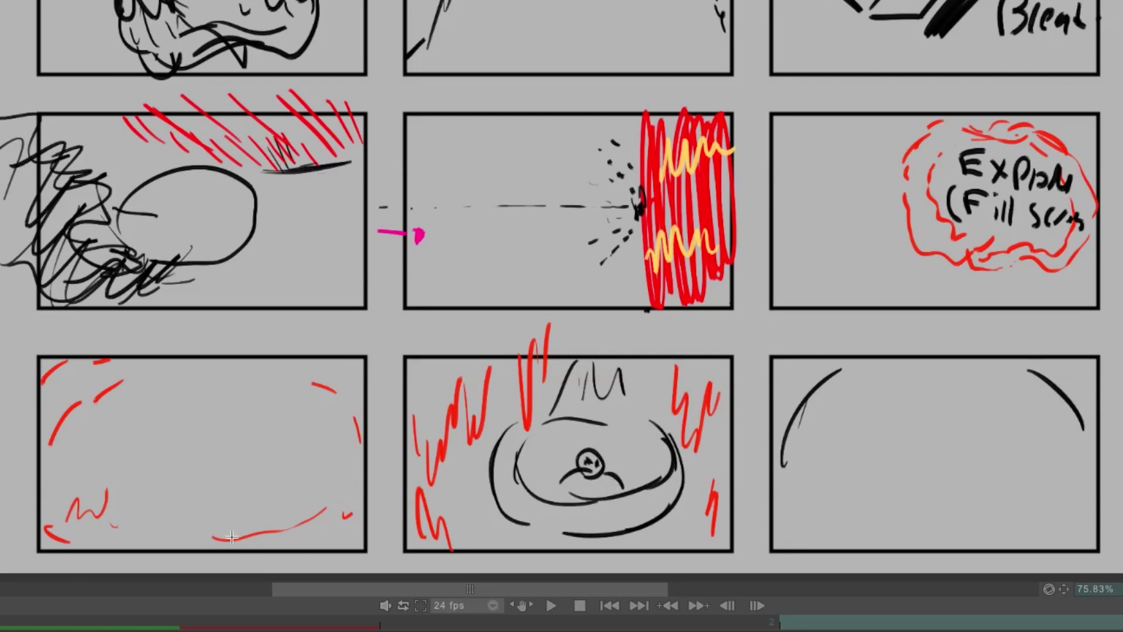
# - Draw concentric red arcs with a small curled centre in the seventh thumbnail and short red strokes beside them
pyautogui.moveTo(120, 446)
pyautogui.mouseDown()
pyautogui.moveTo(155, 393)
pyautogui.moveTo(264, 472)
pyautogui.mouseUp()
pyautogui.moveTo(134, 472)
pyautogui.mouseDown()
pyautogui.moveTo(219, 468)
pyautogui.moveTo(191, 472)
pyautogui.mouseUp()
pyautogui.moveTo(285, 456); pyautogui.dragTo(301, 475)
pyautogui.moveTo(316, 417); pyautogui.dragTo(343, 459)
# - Add red zigzags beside the eighth thumbnail's oval and at the upper and lower right edges of the ninth
pyautogui.moveTo(498, 369); pyautogui.dragTo(489, 510)
pyautogui.moveTo(807, 355)
pyautogui.mouseDown()
pyautogui.moveTo(814, 412)
pyautogui.moveTo(806, 351)
pyautogui.mouseUp()
pyautogui.moveTo(1048, 345); pyautogui.dragTo(1052, 387)
pyautogui.moveTo(1092, 500); pyautogui.dragTo(1091, 532)
pyautogui.moveTo(1054, 527); pyautogui.dragTo(1051, 550)
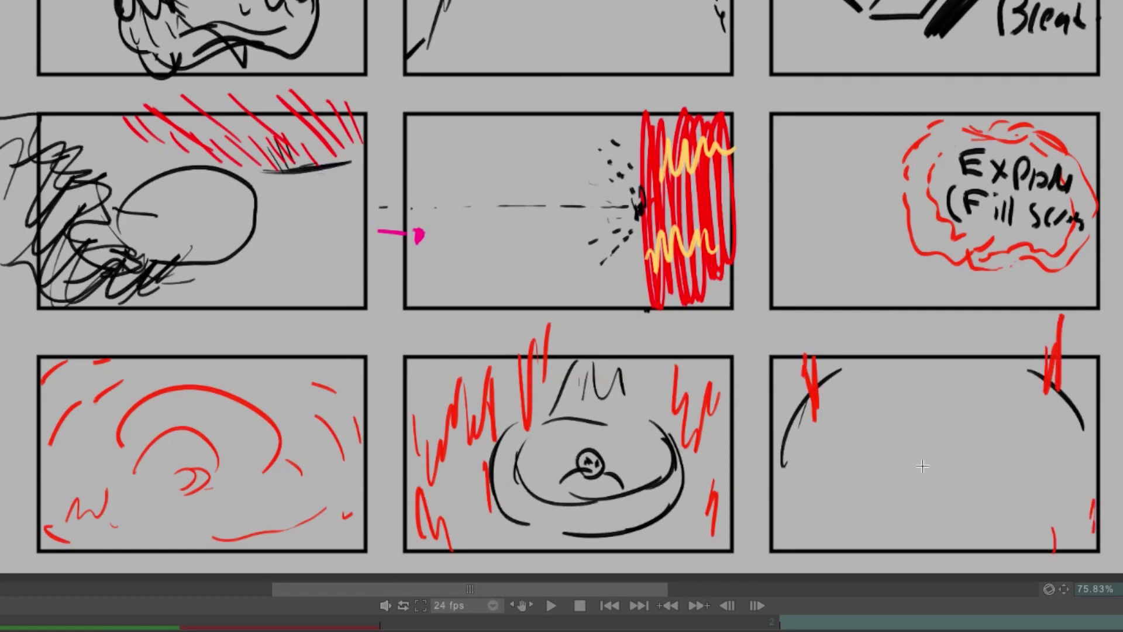
# - Draw an oval head with angry brows and a wide grin in the ninth thumbnail, flanked by shoulder lines
pyautogui.moveTo(881, 485)
pyautogui.mouseDown()
pyautogui.moveTo(904, 413)
pyautogui.moveTo(977, 416)
pyautogui.mouseUp()
pyautogui.moveTo(901, 416)
pyautogui.mouseDown()
pyautogui.moveTo(1007, 447)
pyautogui.moveTo(1013, 465)
pyautogui.mouseUp()
pyautogui.moveTo(870, 457)
pyautogui.mouseDown()
pyautogui.moveTo(901, 500)
pyautogui.moveTo(940, 506)
pyautogui.mouseUp()
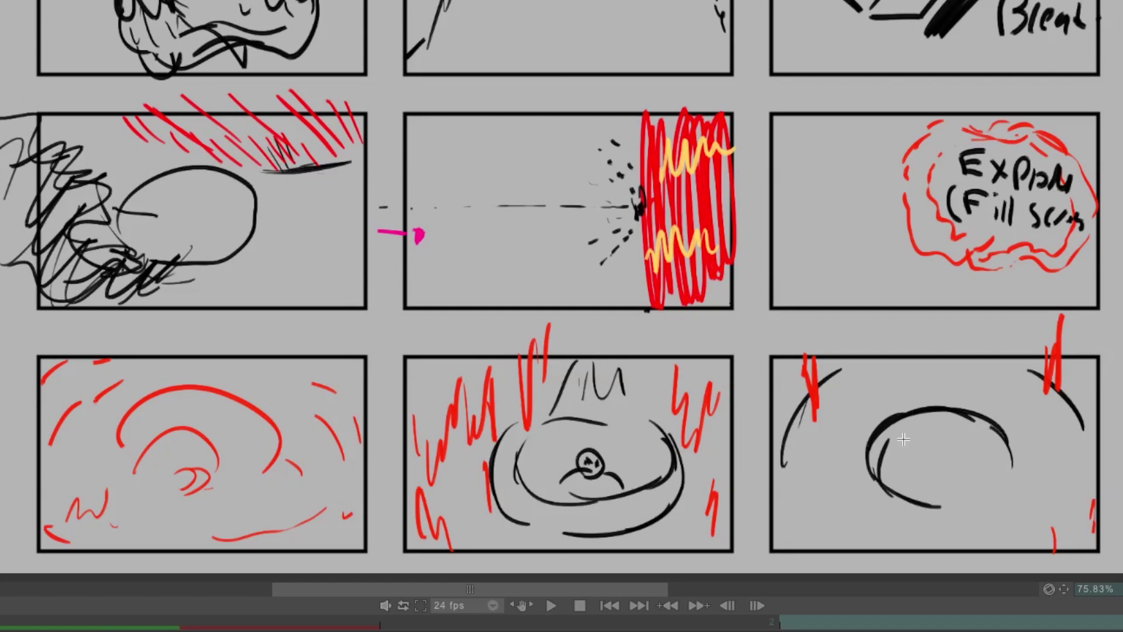
pyautogui.moveTo(907, 436)
pyautogui.mouseDown()
pyautogui.moveTo(958, 466)
pyautogui.moveTo(962, 483)
pyautogui.moveTo(993, 477)
pyautogui.moveTo(940, 470)
pyautogui.moveTo(958, 474)
pyautogui.moveTo(920, 484)
pyautogui.mouseUp()
pyautogui.moveTo(989, 473); pyautogui.dragTo(999, 481)
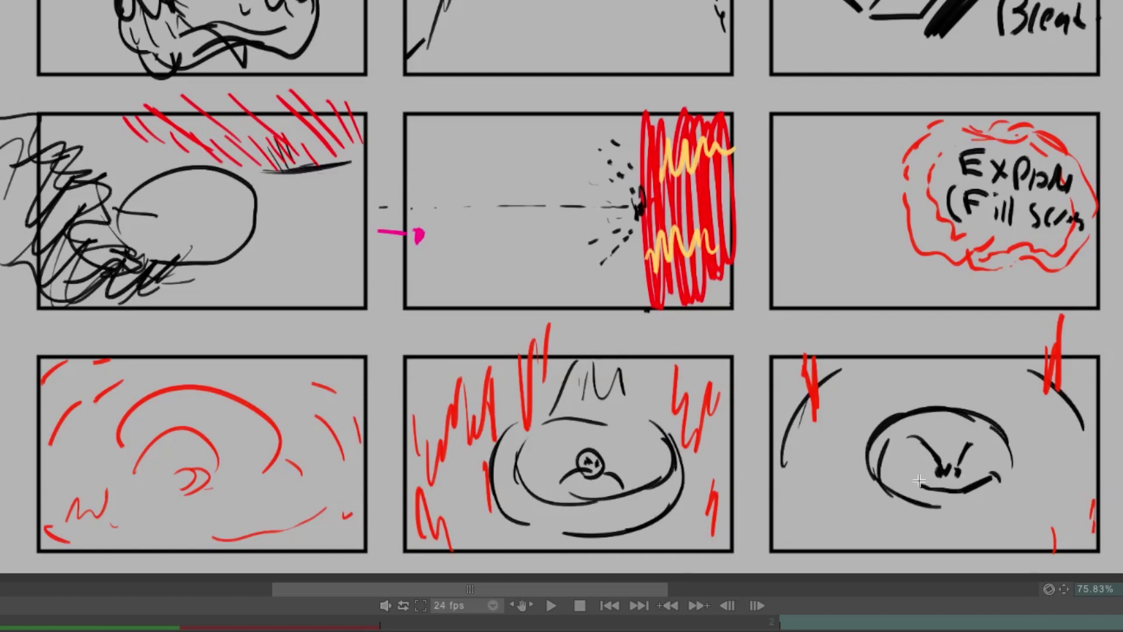
pyautogui.moveTo(927, 508); pyautogui.dragTo(999, 496)
pyautogui.moveTo(1021, 458); pyautogui.dragTo(1012, 492)
pyautogui.moveTo(867, 467); pyautogui.dragTo(815, 484)
pyautogui.moveTo(1025, 471); pyautogui.dragTo(1056, 502)
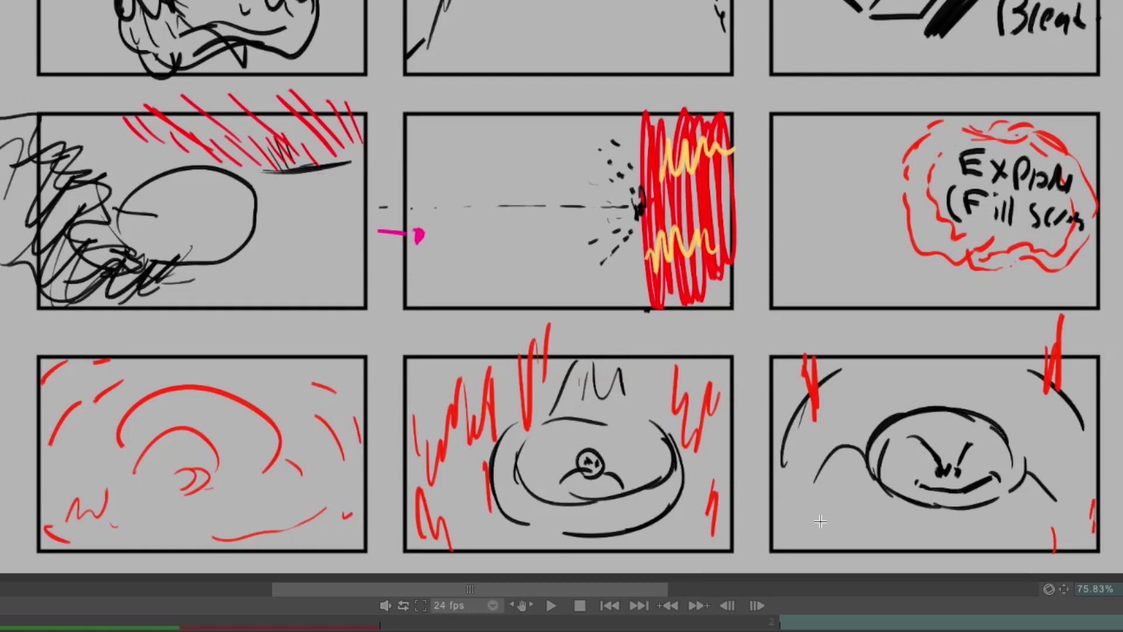
# - Sketch two fists gripping a bar below the ninth thumbnail's head and add short motion strokes by the upper corner arcs
pyautogui.moveTo(822, 521); pyautogui.dragTo(915, 522)
pyautogui.moveTo(984, 526); pyautogui.dragTo(1010, 534)
pyautogui.moveTo(916, 525)
pyautogui.mouseDown()
pyautogui.moveTo(983, 527)
pyautogui.moveTo(959, 531)
pyautogui.mouseUp()
pyautogui.moveTo(1012, 533); pyautogui.dragTo(1018, 549)
pyautogui.moveTo(978, 535); pyautogui.dragTo(981, 549)
pyautogui.moveTo(888, 545); pyautogui.dragTo(886, 554)
pyautogui.moveTo(799, 380)
pyautogui.mouseDown()
pyautogui.moveTo(775, 429)
pyautogui.moveTo(784, 368)
pyautogui.mouseUp()
pyautogui.moveTo(1077, 384); pyautogui.dragTo(1093, 404)
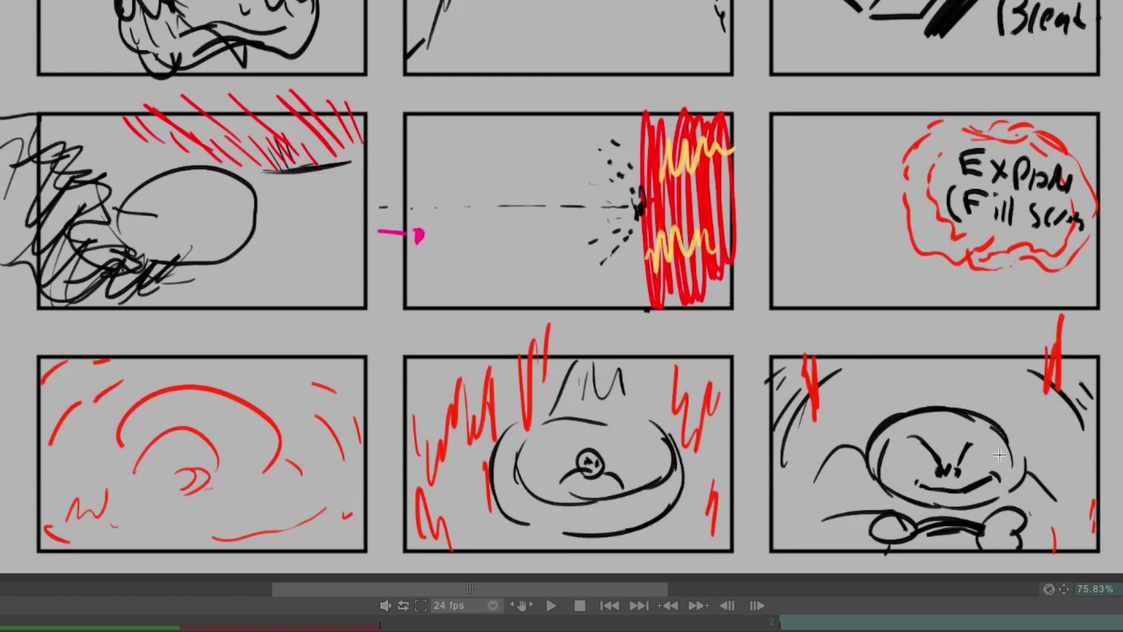